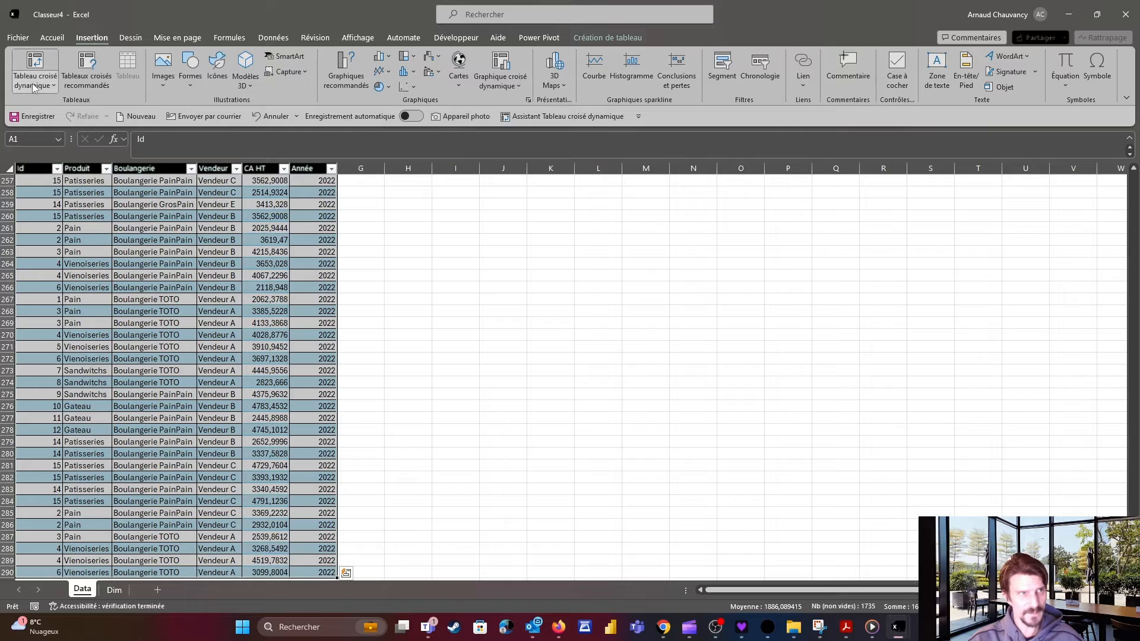
Create a pivot table from Tableau1 on a new worksheet and add its data to the data model
left_click(35, 83)
left_click(67, 105)
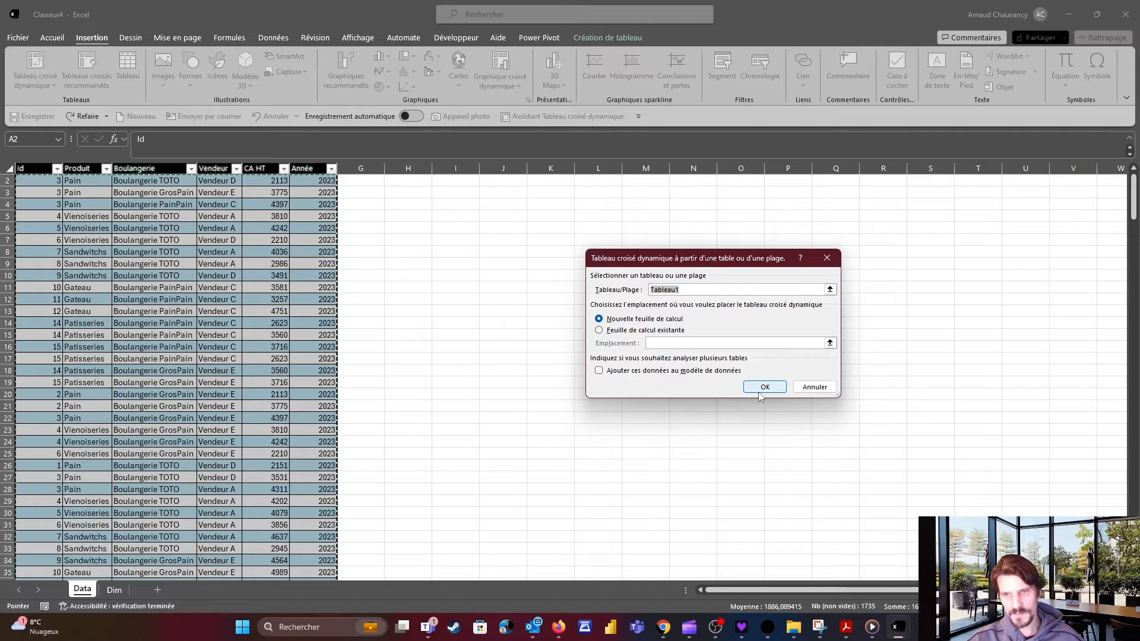
left_click(599, 372)
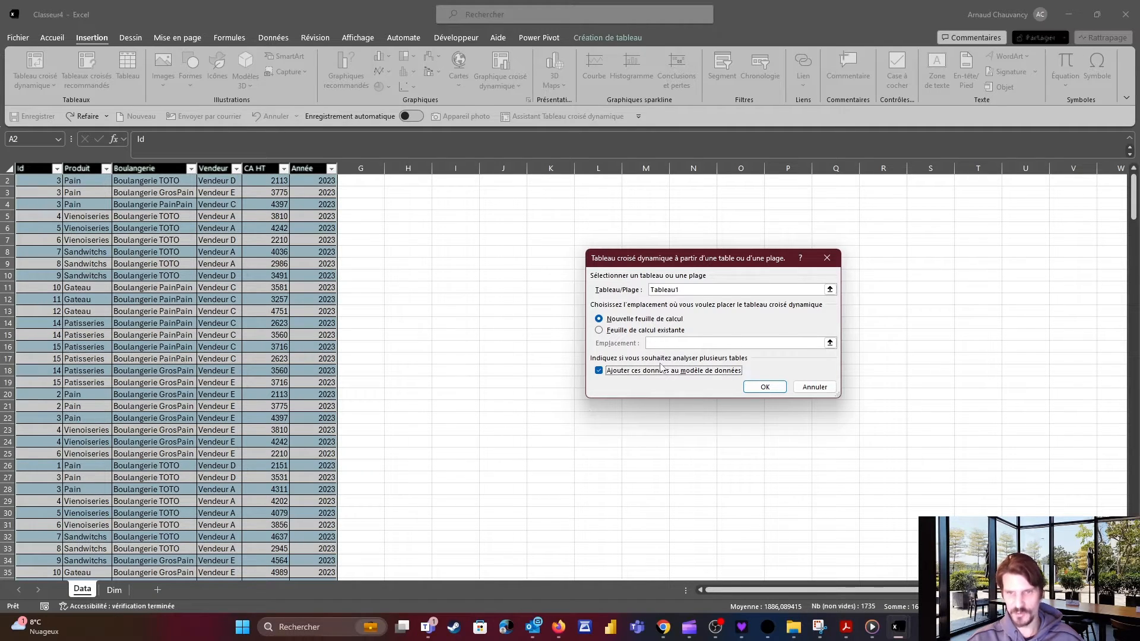
left_click(766, 388)
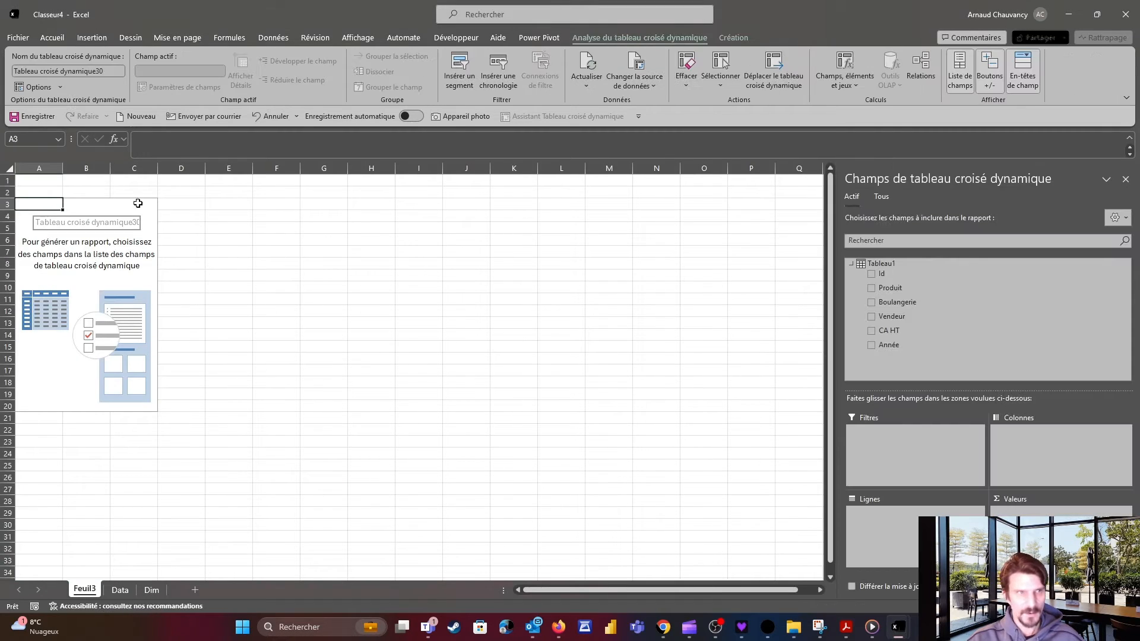
Build the pivot table with Produit, Boulangerie and Vendeur as rows, CA HT as summed values and Année as columns
left_click(871, 289)
left_click(871, 302)
left_click(871, 316)
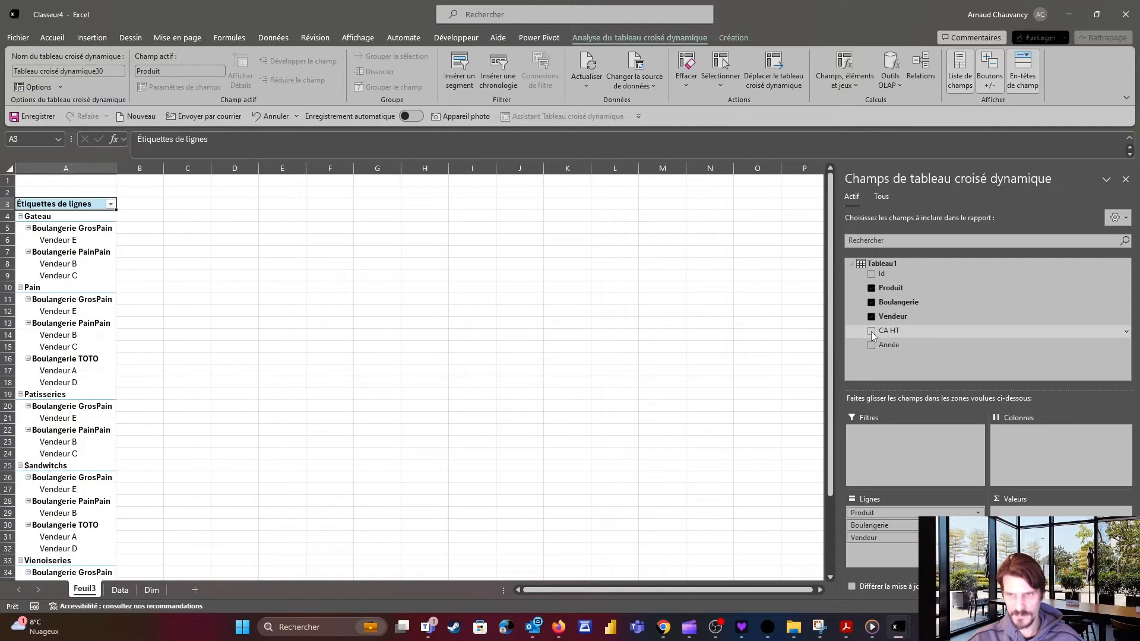
left_click(871, 331)
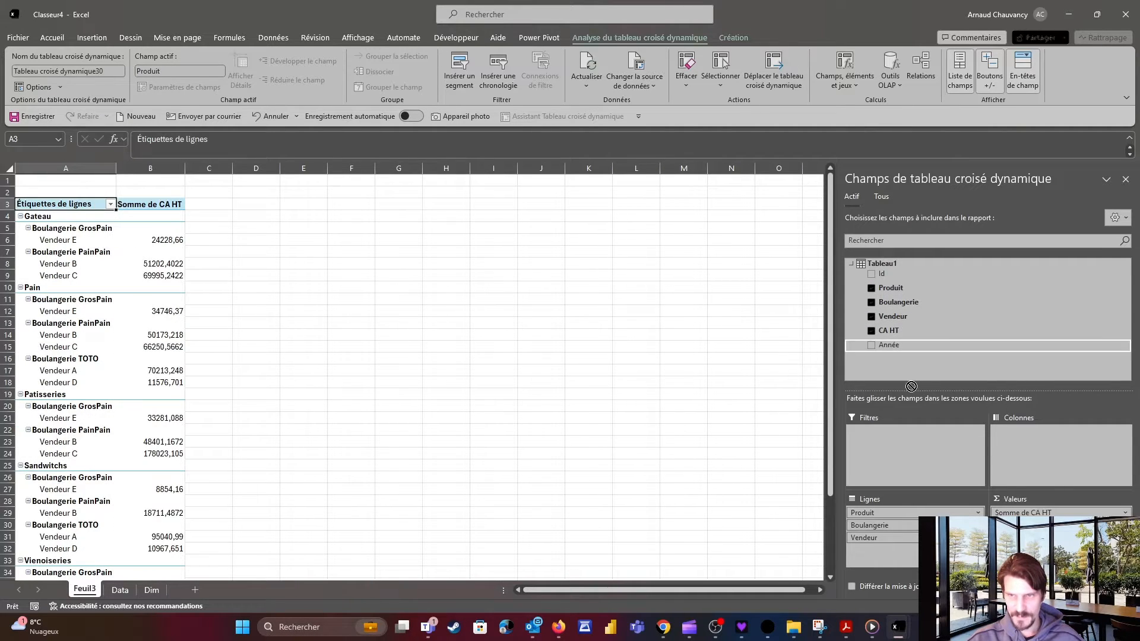
left_click_drag(911, 387, 1008, 452)
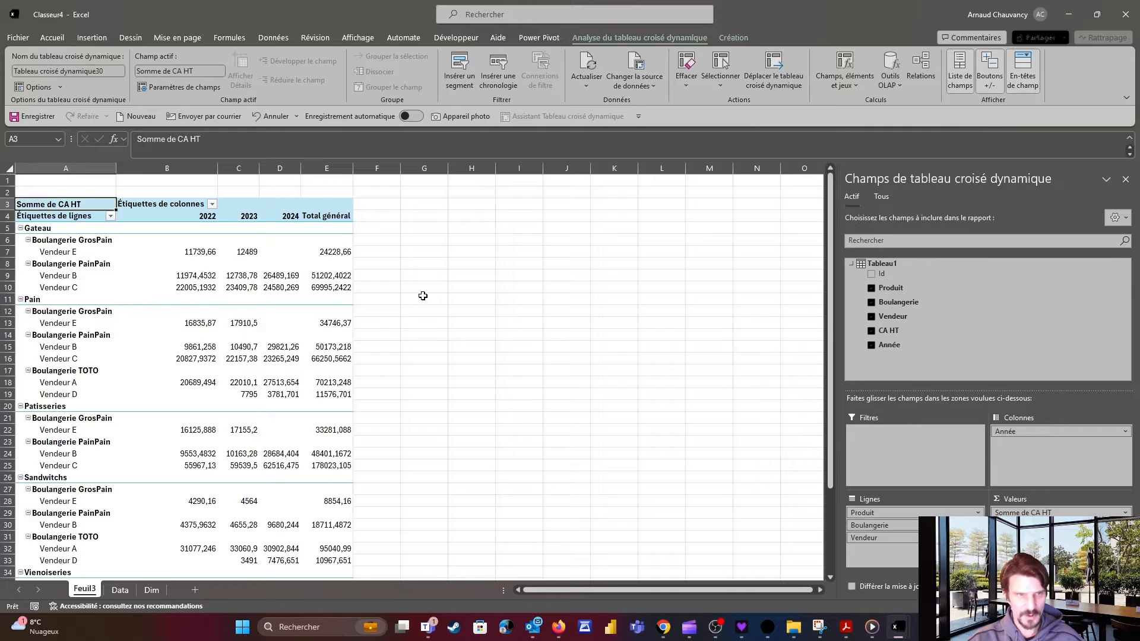
Format pivot columns B to E with thousands separators and two decimals, and remove the decimals from the year headers
left_click_drag(167, 168, 314, 197)
key("ctrl+shift+1")
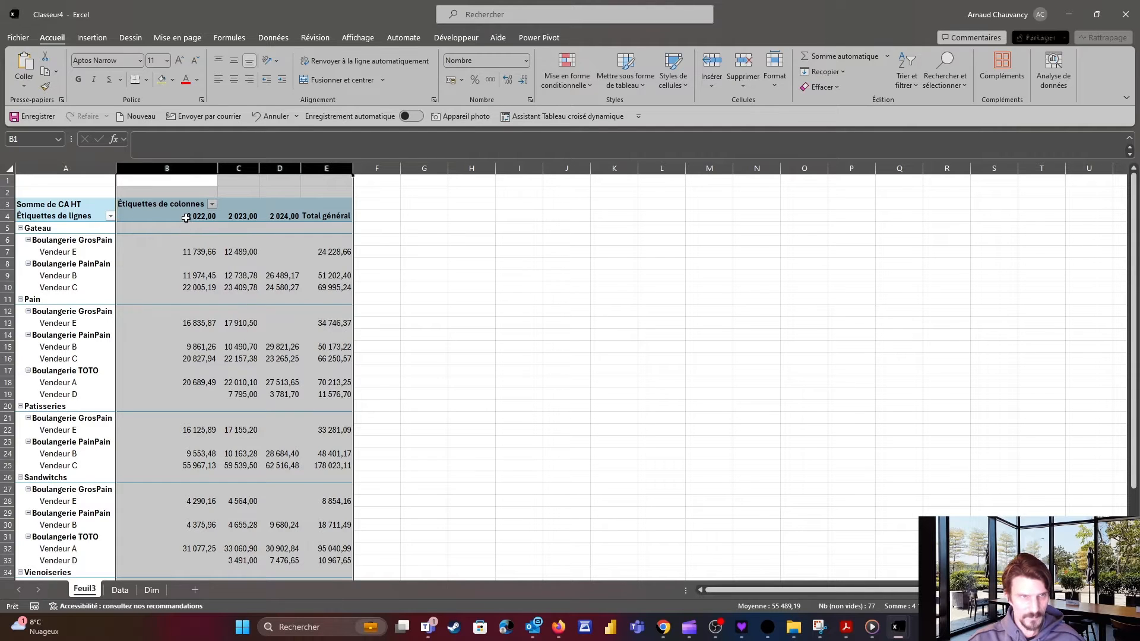
left_click_drag(186, 218, 284, 216)
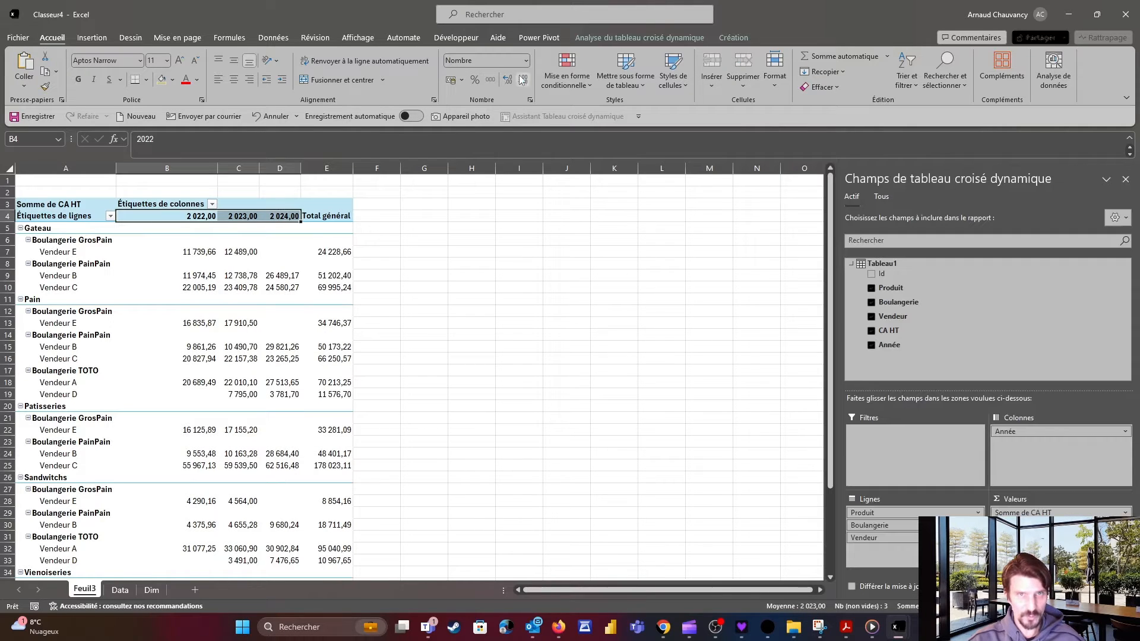
left_click(523, 80)
left_click(522, 79)
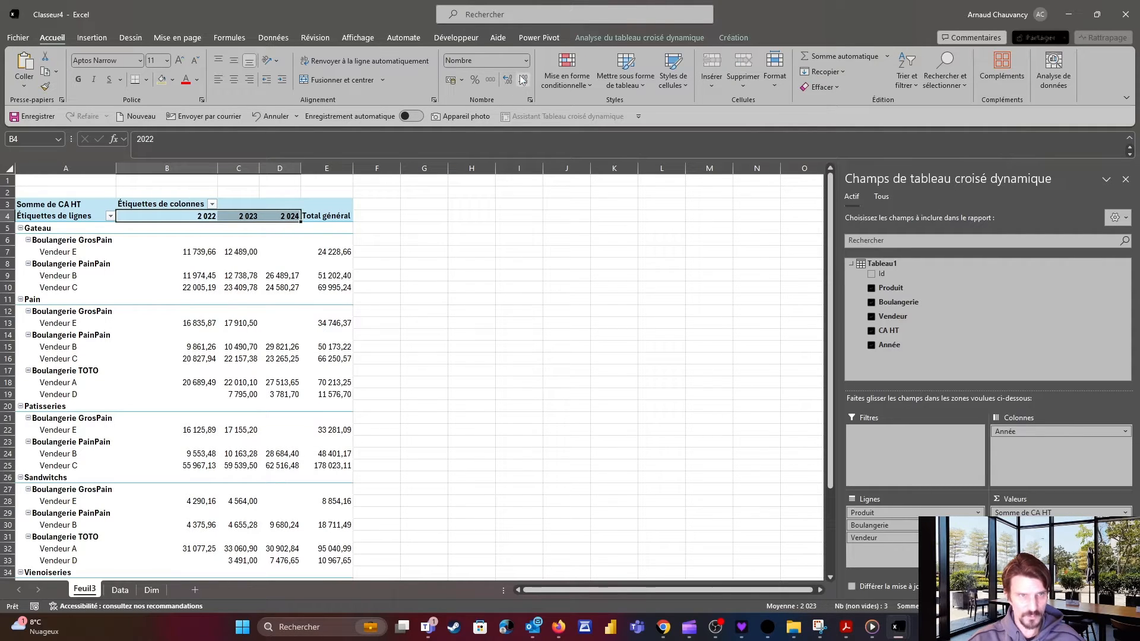
left_click(203, 274)
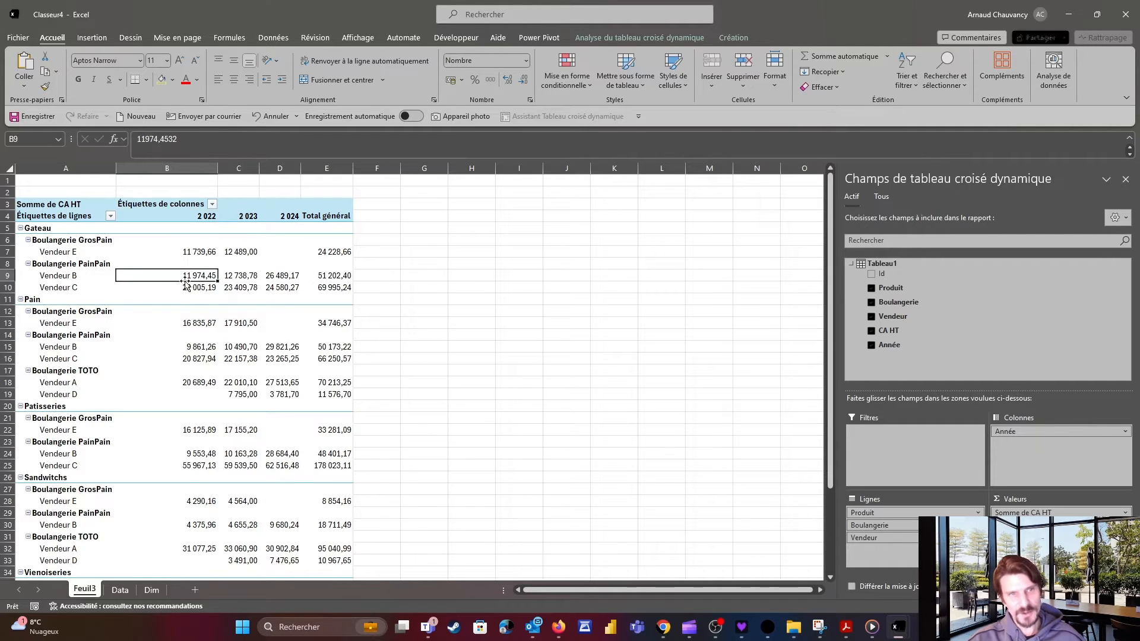
left_click(291, 250)
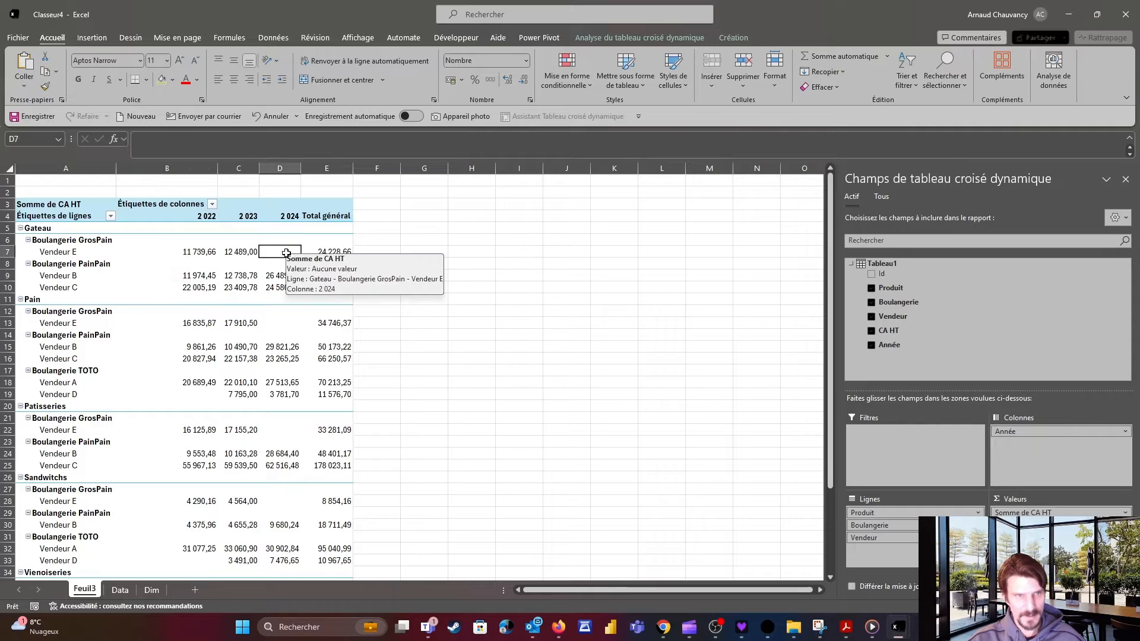
left_click(281, 321)
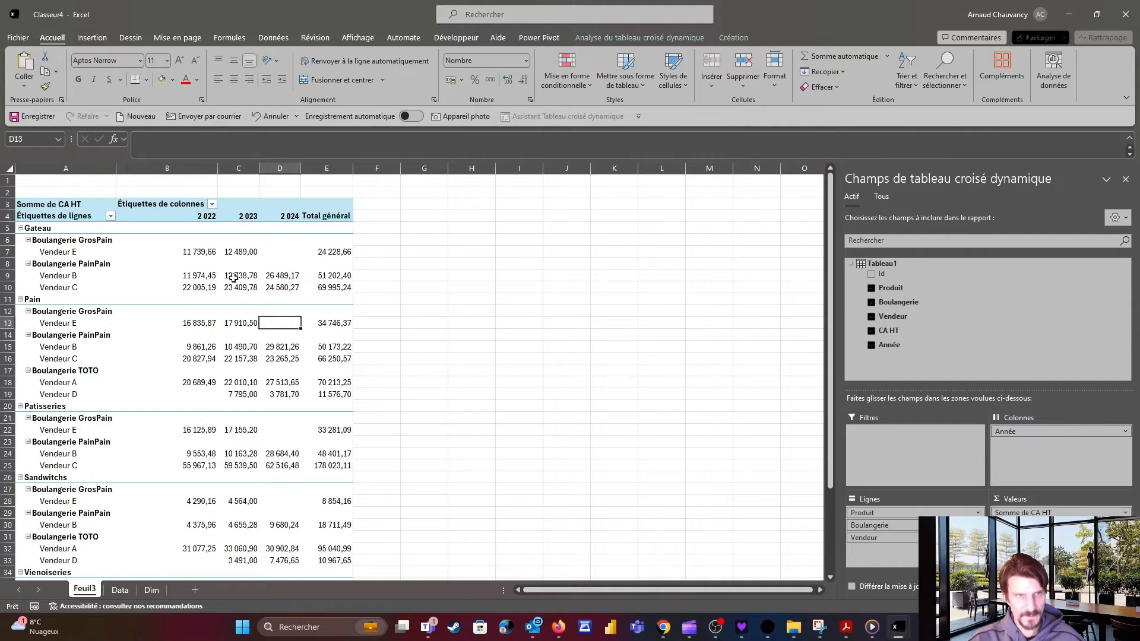
Try widening the 2022, 2023 and 2024 columns and refreshing the pivot table
left_click_drag(259, 168, 286, 168)
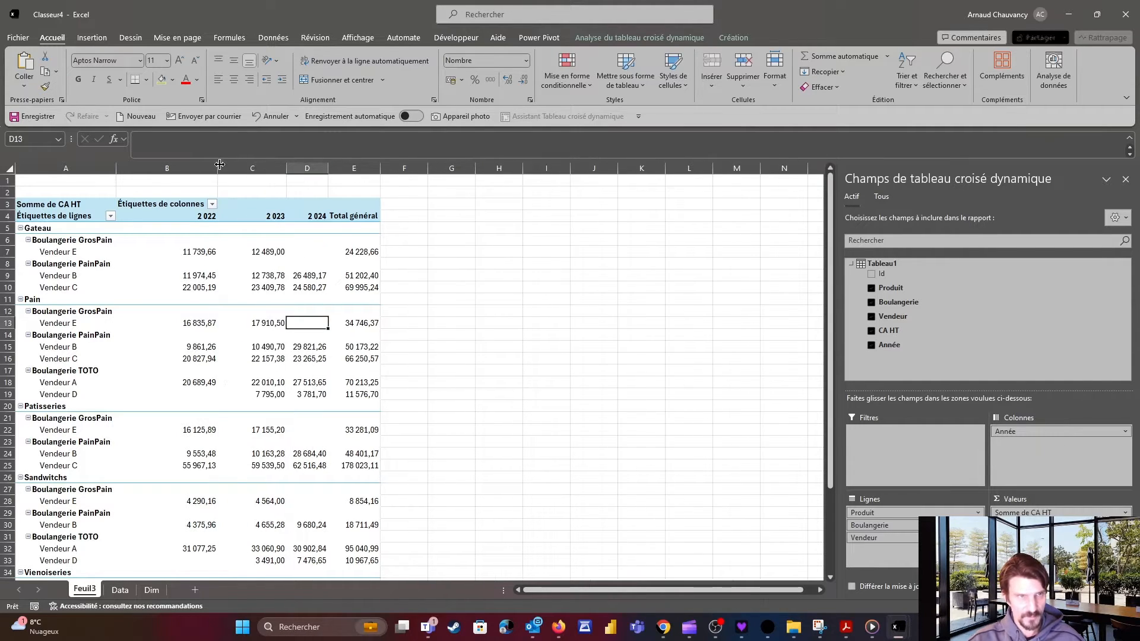
left_click_drag(217, 168, 229, 165)
left_click_drag(339, 170, 380, 178)
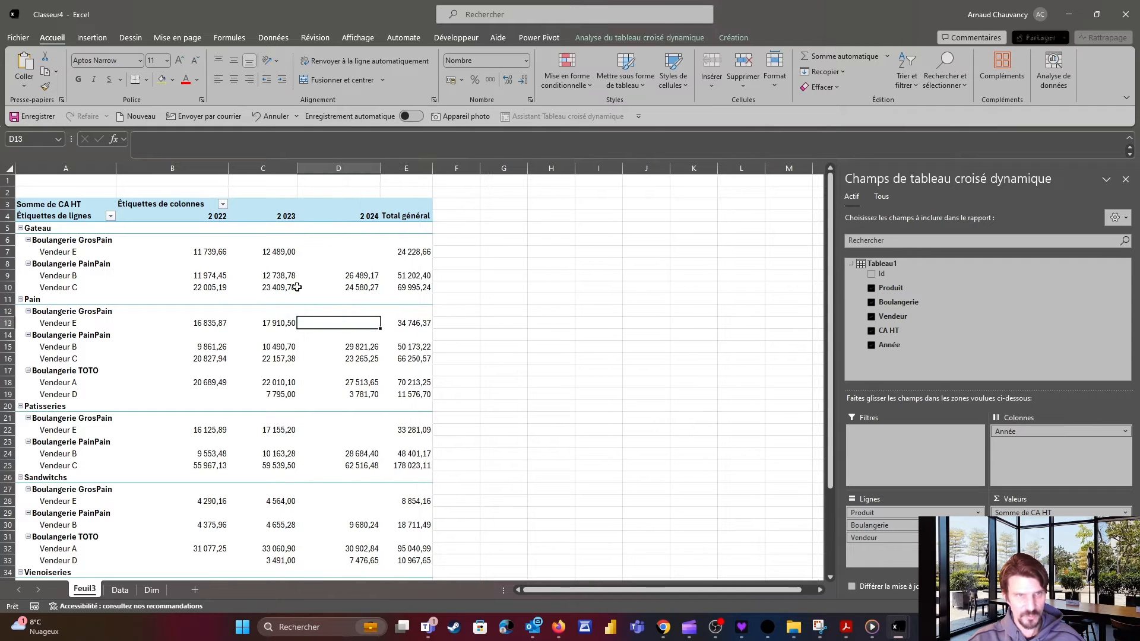
right_click(280, 251)
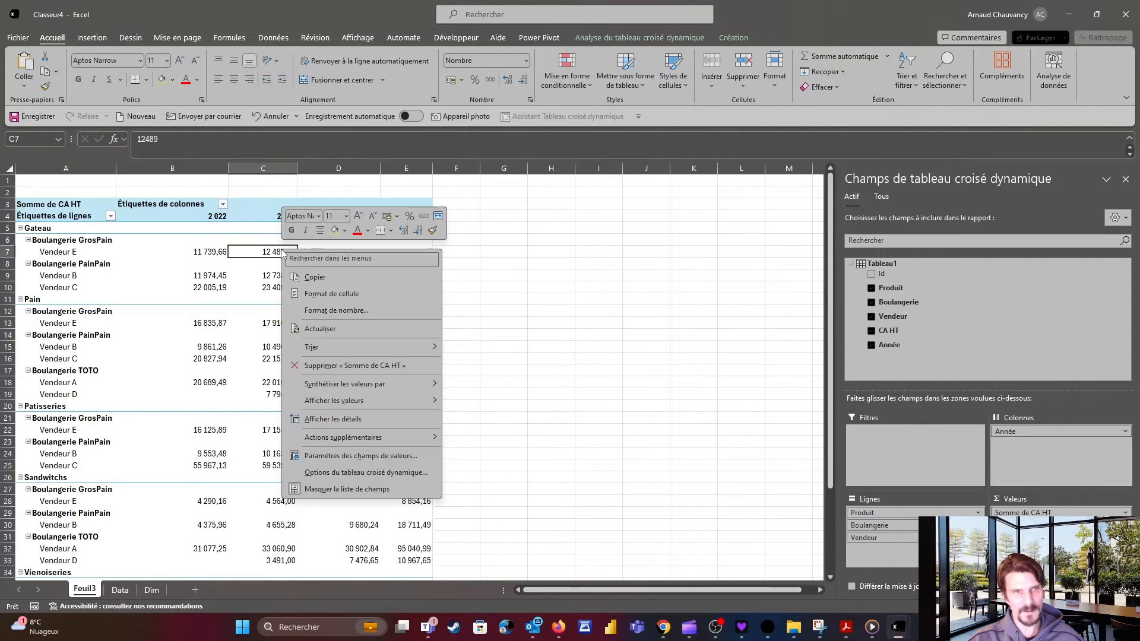
left_click(312, 325)
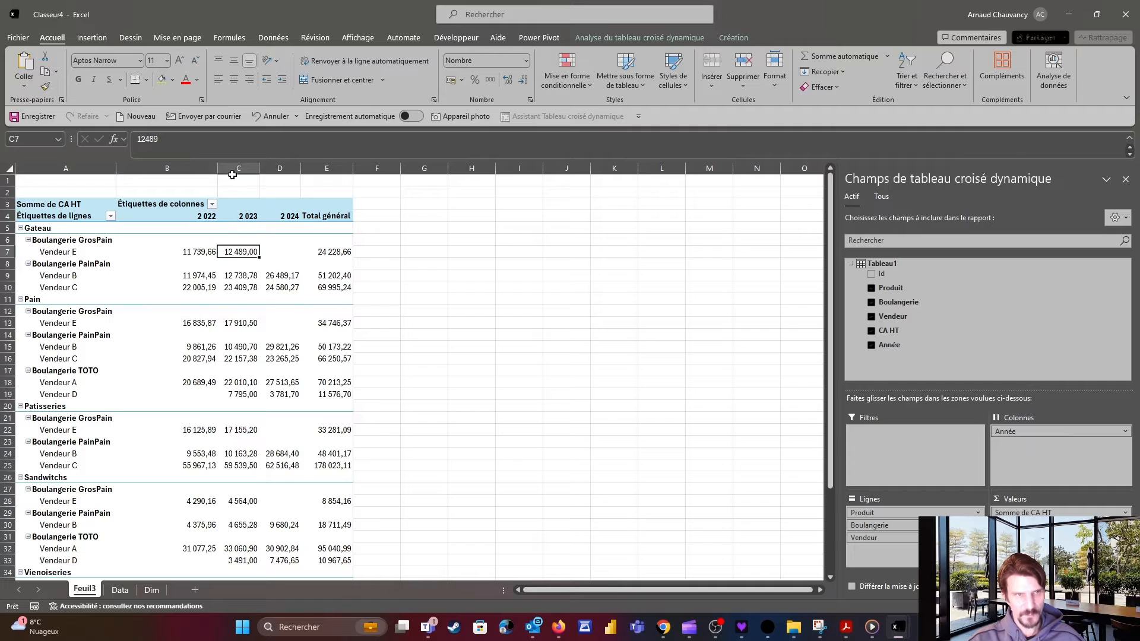
Widen the three year columns B, C and D of the pivot table
mouse_move(253, 168)
left_mouse_down()
mouse_move(289, 169)
mouse_move(249, 167)
left_mouse_up()
left_click_drag(362, 168, 404, 169)
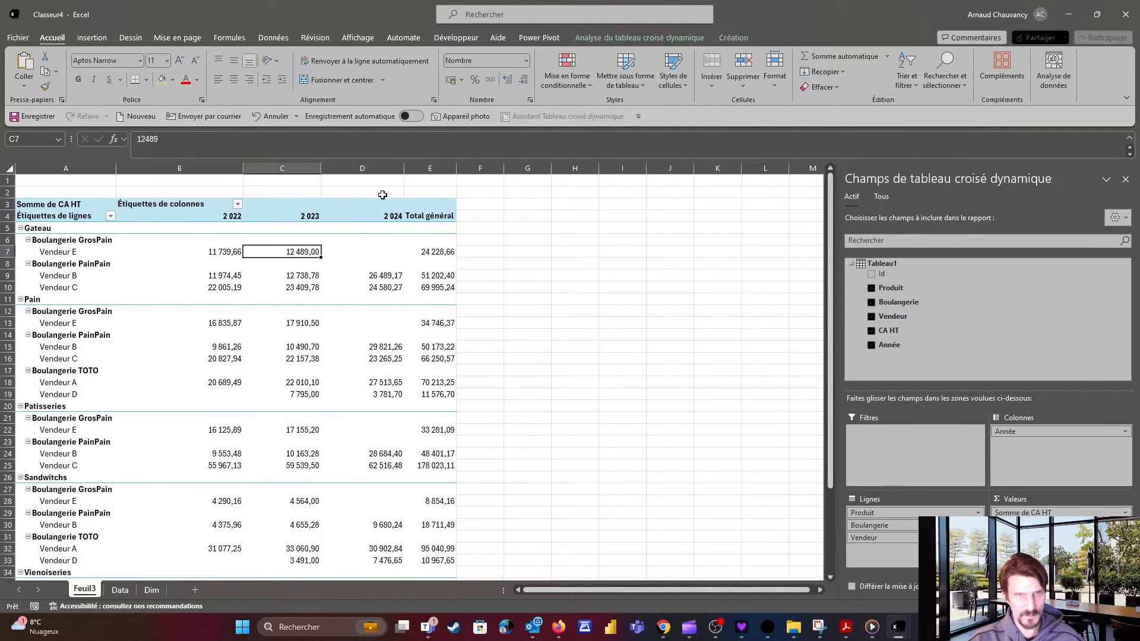
Set the pivot table options to stop autofitting column widths on update and to display 0 in empty cells
left_click(354, 248)
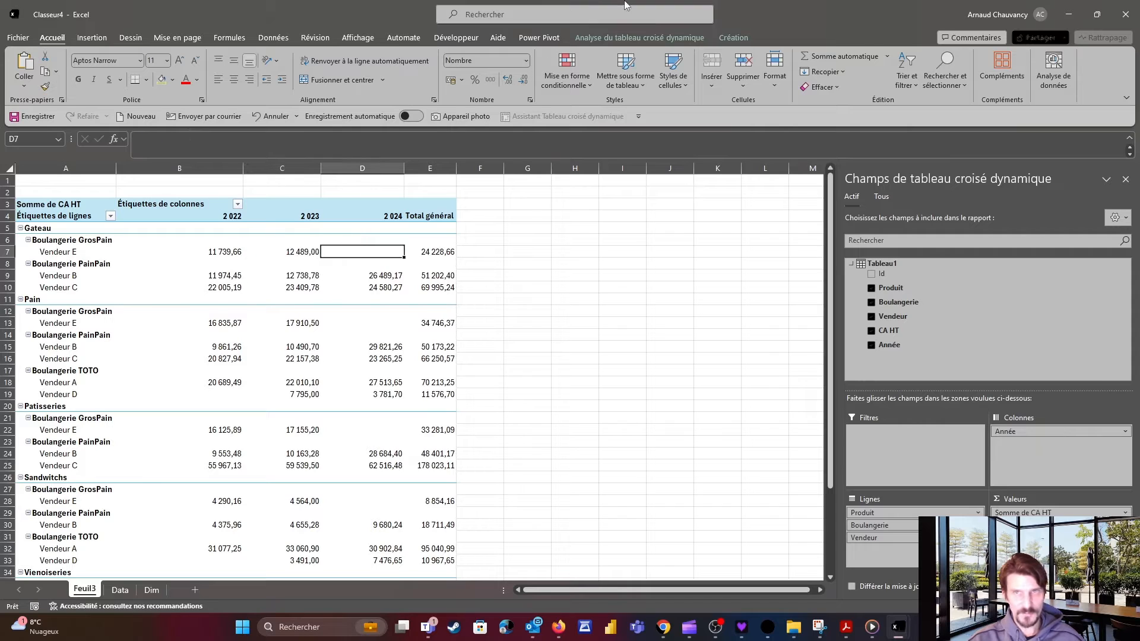
left_click(728, 38)
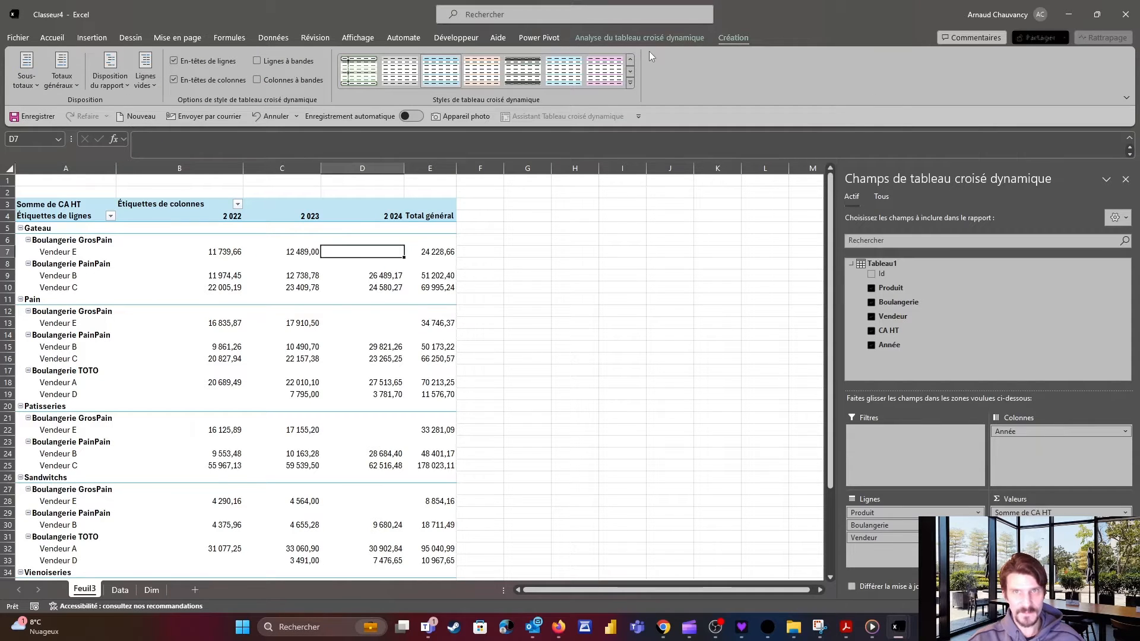
left_click(650, 38)
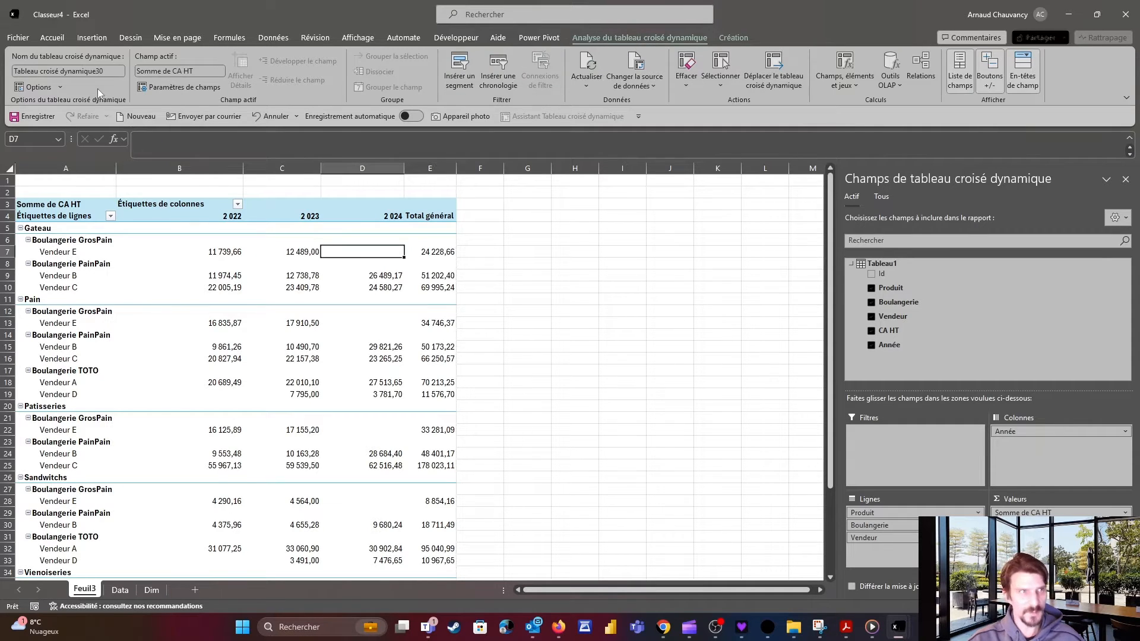
left_click(59, 87)
left_click(51, 108)
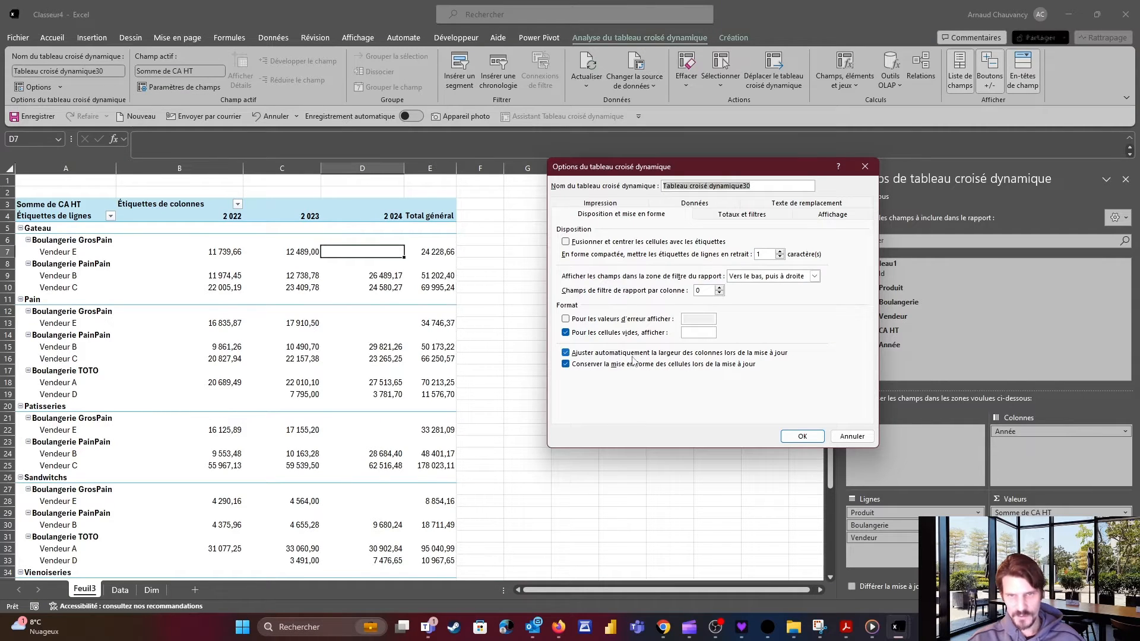
left_click(566, 354)
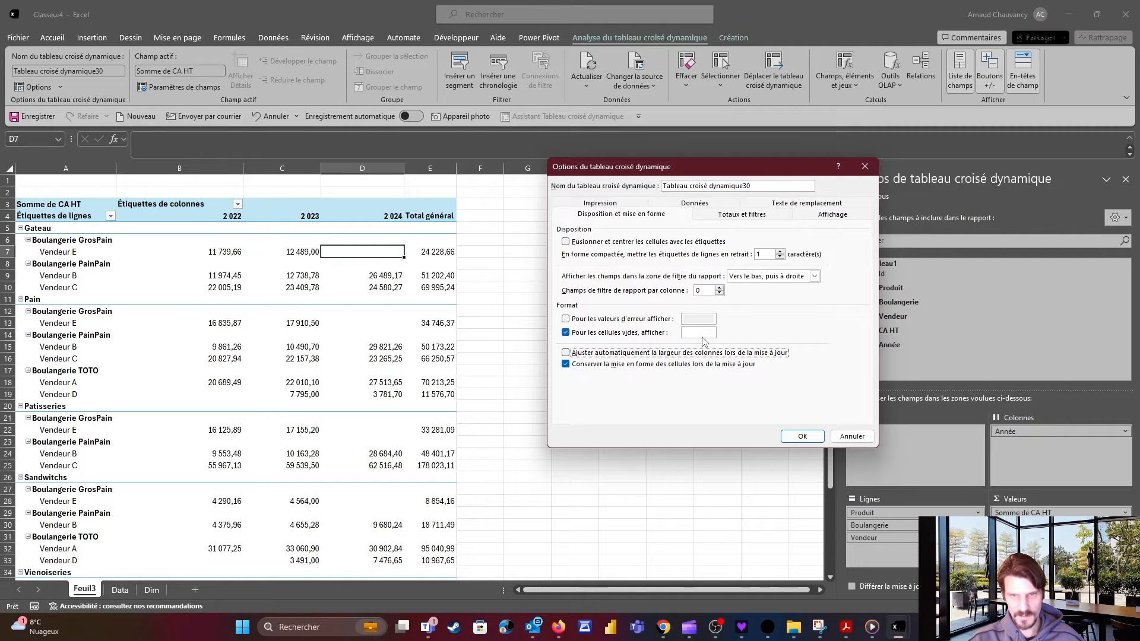
left_click(703, 335)
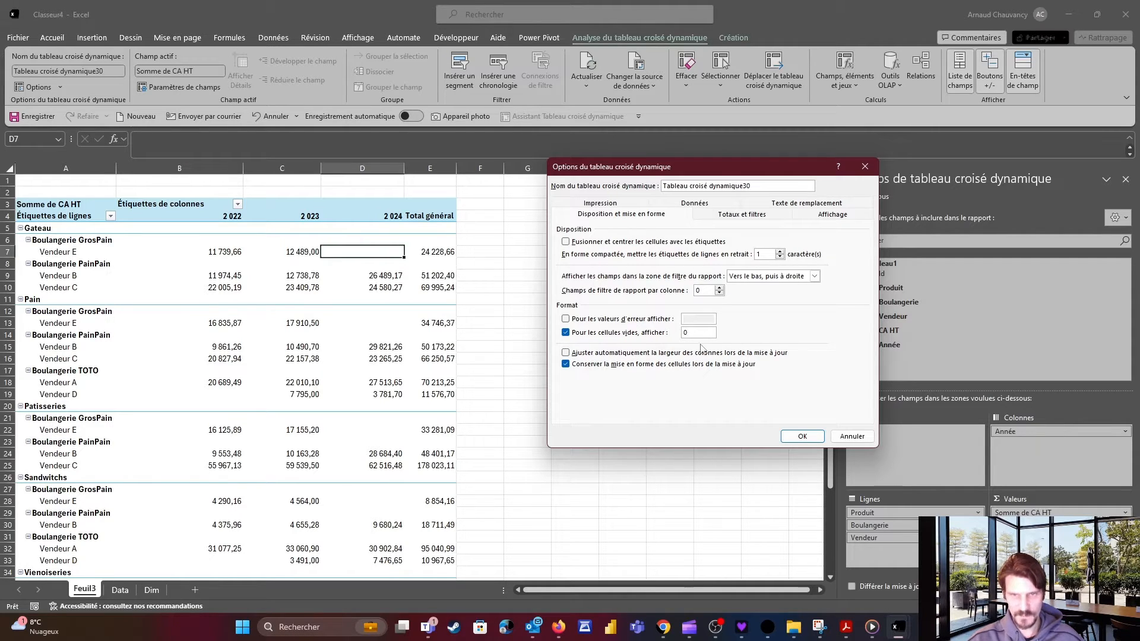
type("0")
left_click(803, 437)
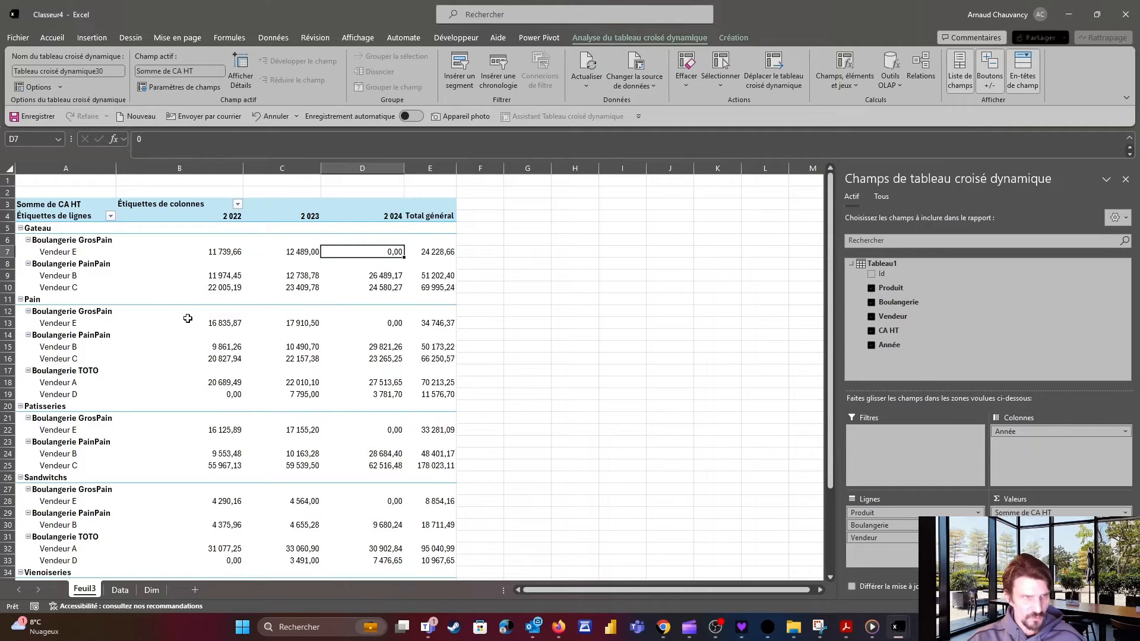
Review the product table on the Dim sheet and widen its Produit and Détail columns
left_click(144, 592)
left_click_drag(38, 191, 125, 358)
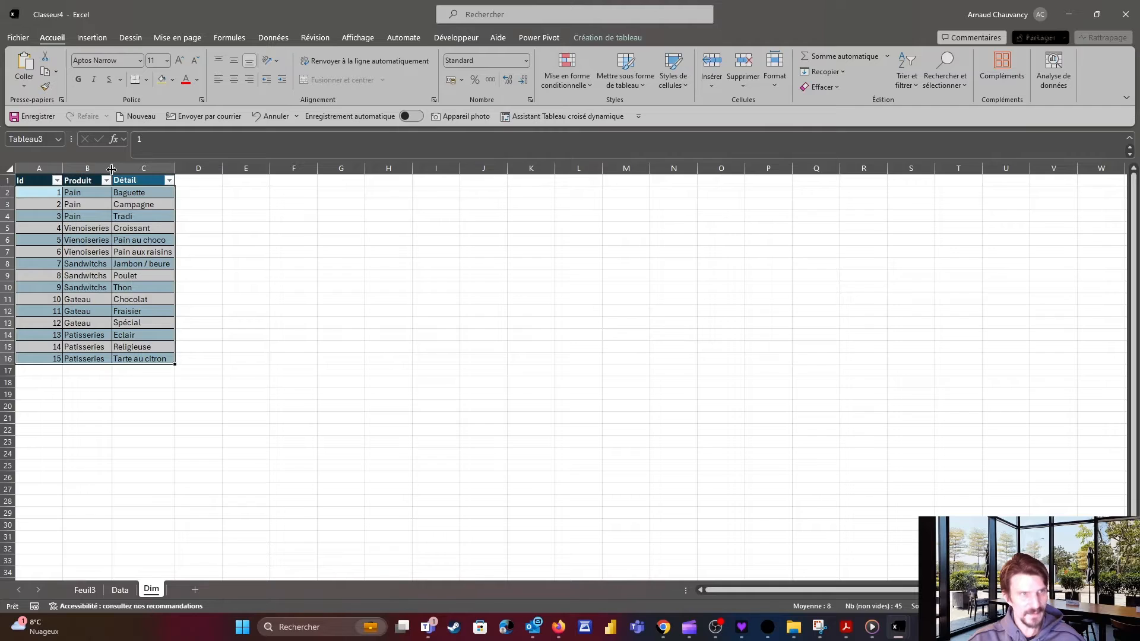
left_click_drag(112, 166, 208, 164)
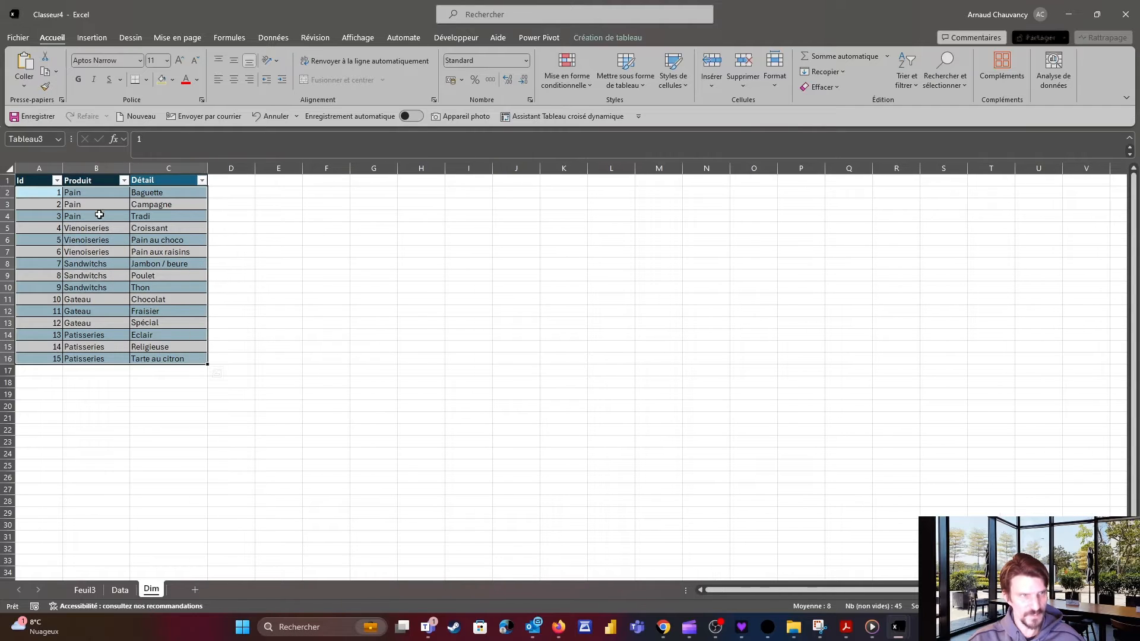
left_click_drag(89, 191, 145, 217)
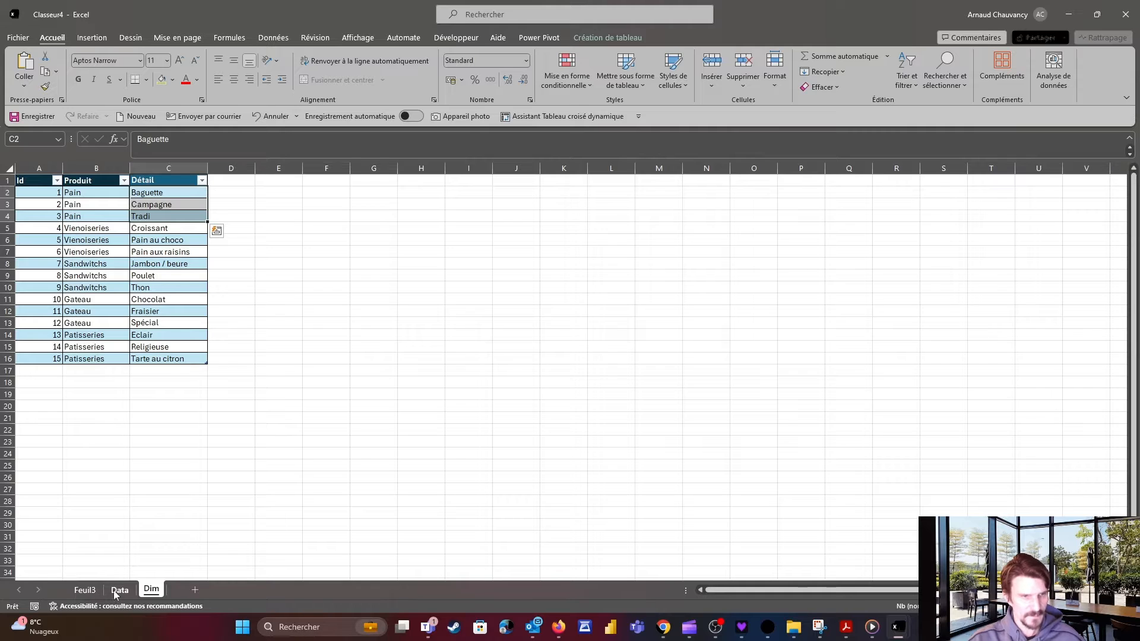
Add the Id field as the first row field of the pivot table on Feuil3
left_click(85, 590)
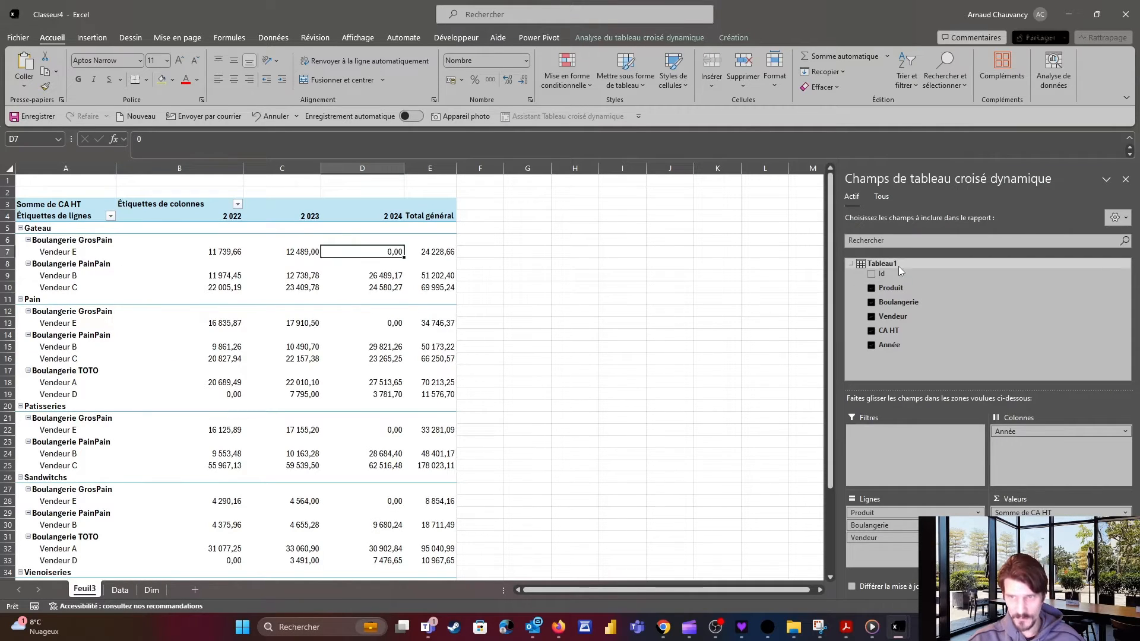
mouse_move(894, 275)
left_mouse_down()
mouse_move(911, 521)
mouse_move(909, 510)
left_mouse_up()
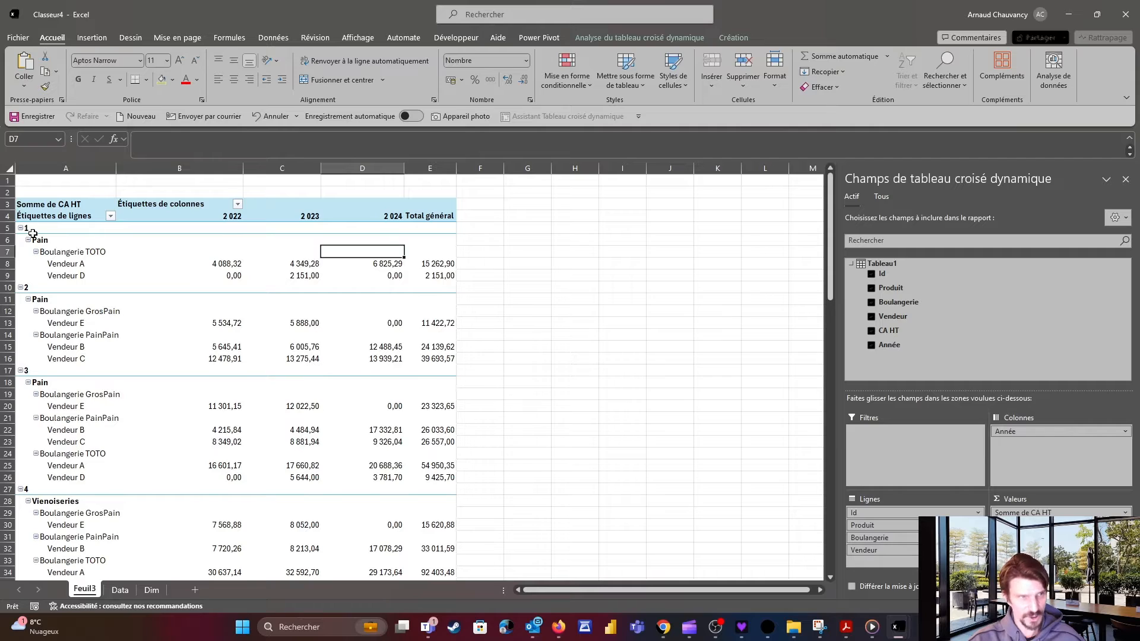
Change the pivot table's report layout to tabular form and repeat all item labels
left_click(148, 251)
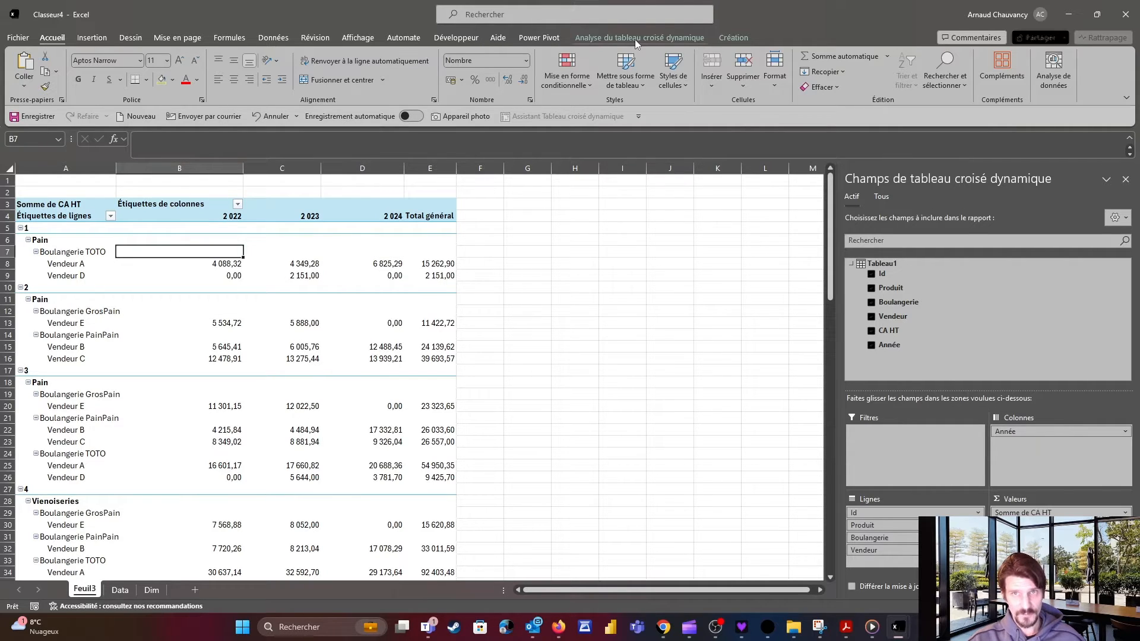
left_click(654, 38)
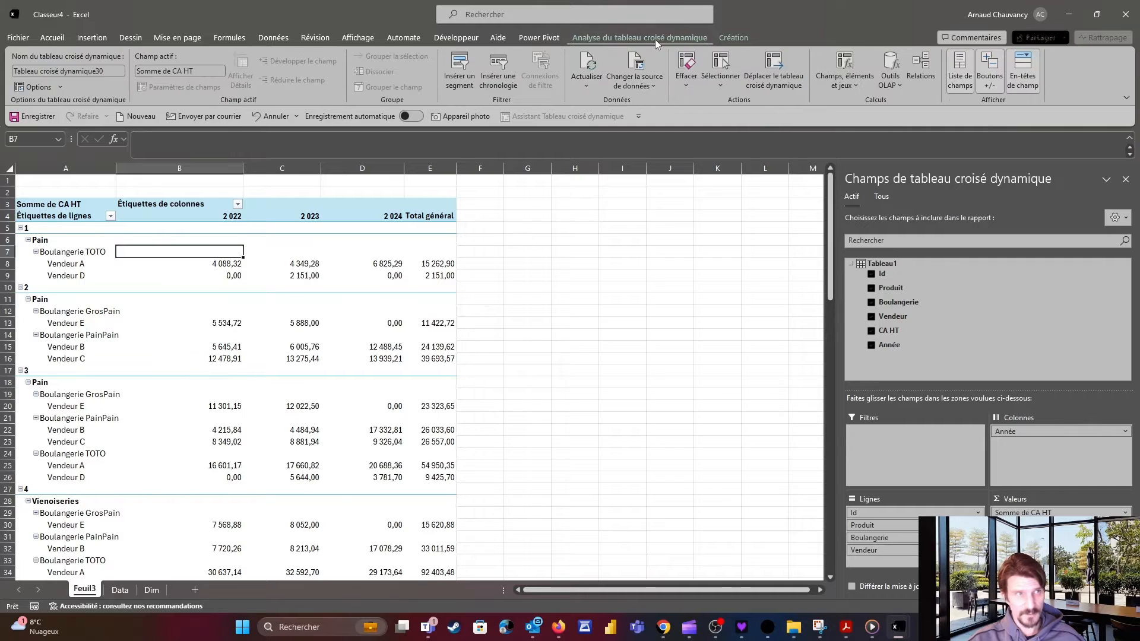
left_click(733, 37)
left_click(108, 82)
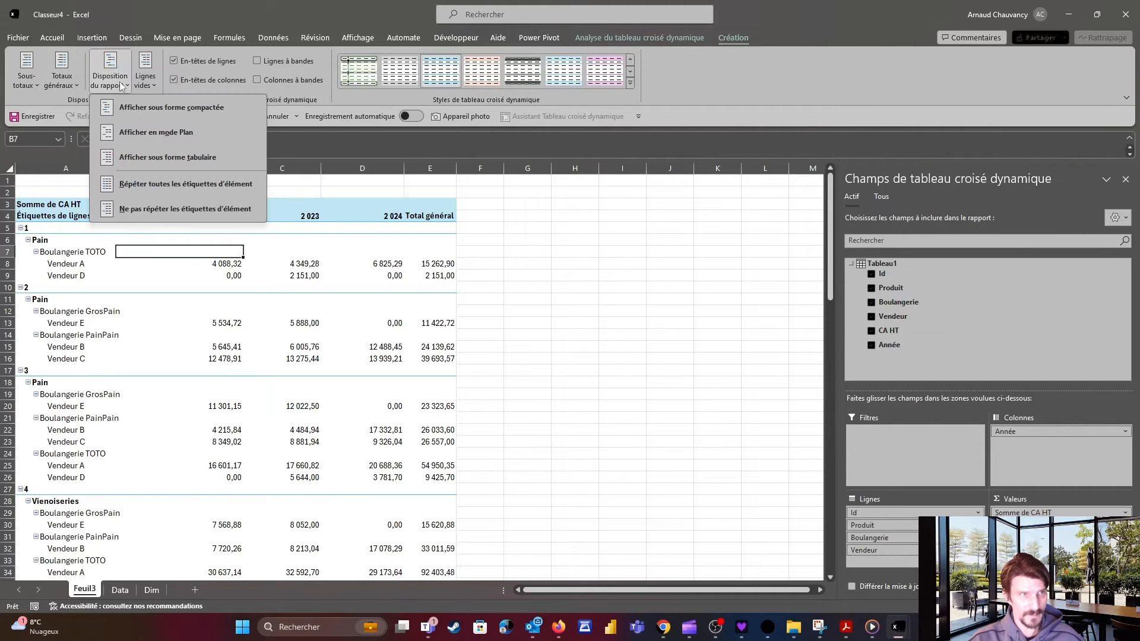
left_click(170, 158)
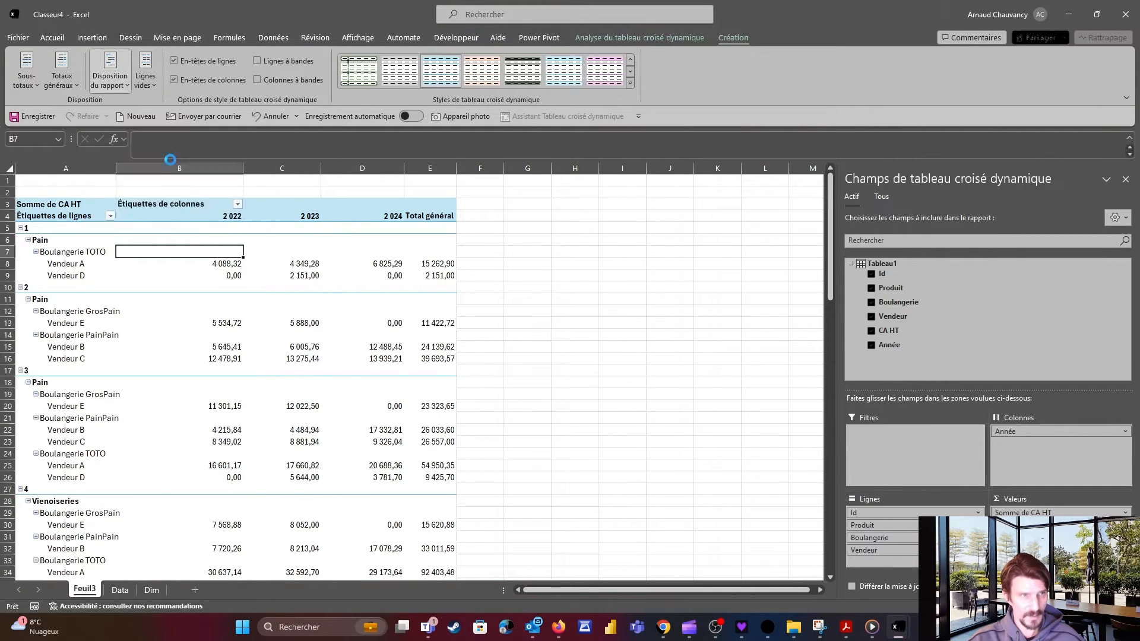
left_click(110, 76)
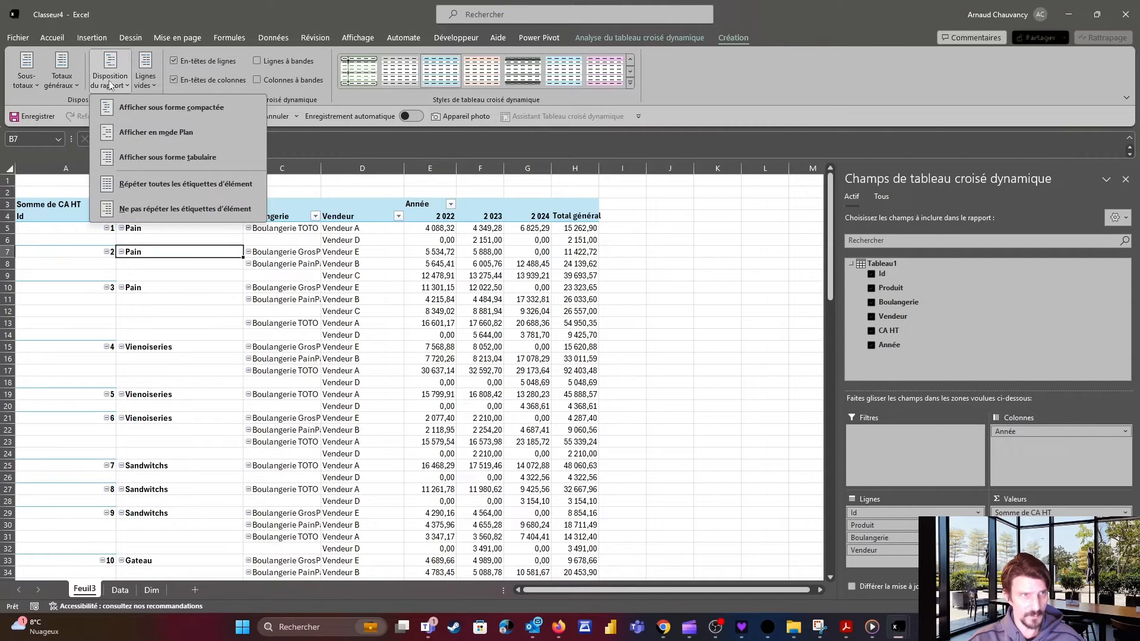
left_click(146, 181)
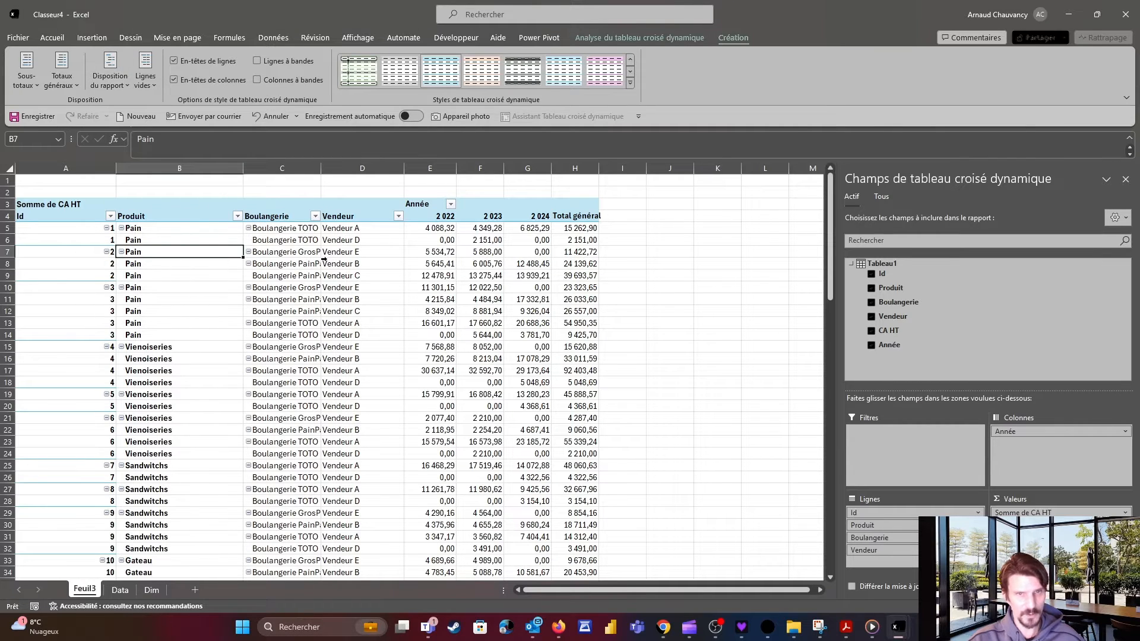
Enter =RECHERCHEV(A5;Dim!A:C;3;0) in cell I5 beside the pivot table to look up the product detail for each Id
left_click(625, 238)
left_click(628, 228)
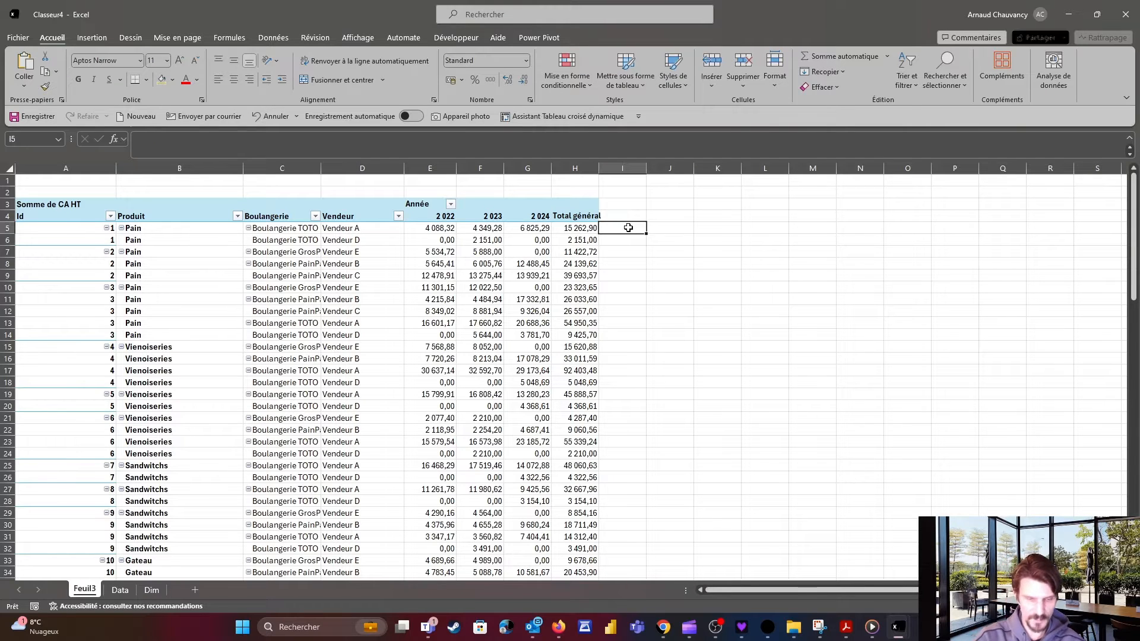
type("=recherchev")
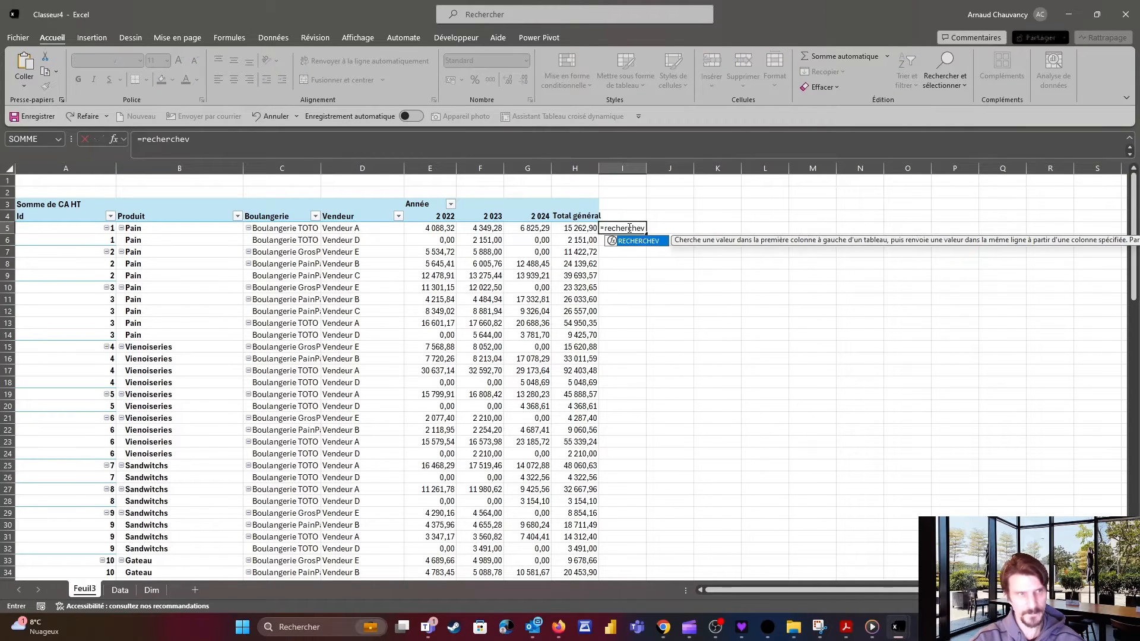
type("(A5;")
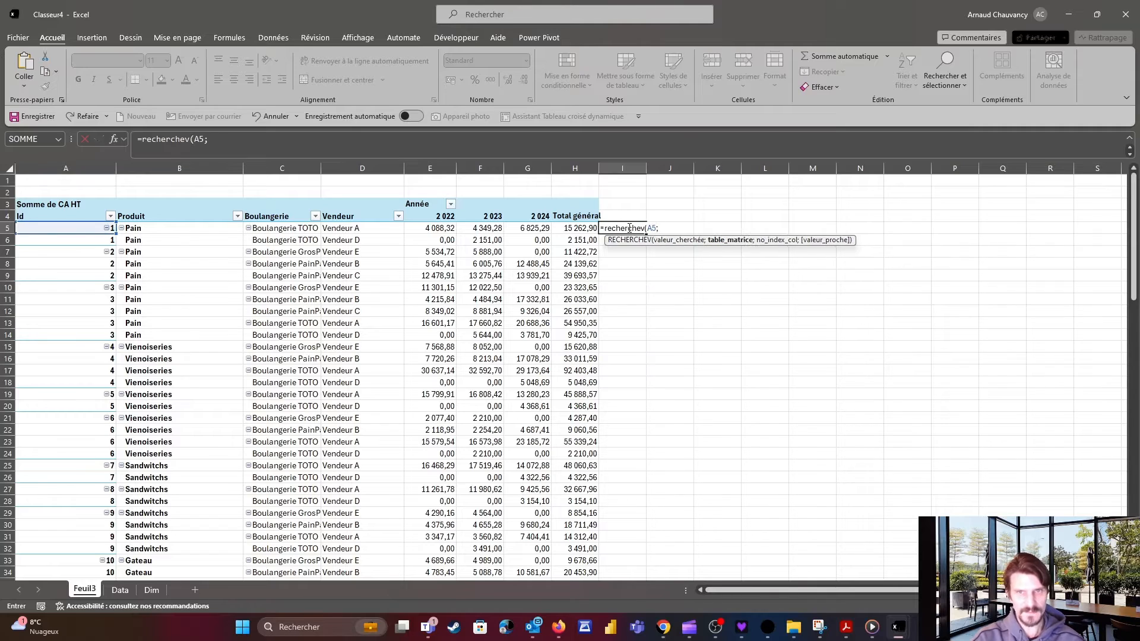
left_click(151, 590)
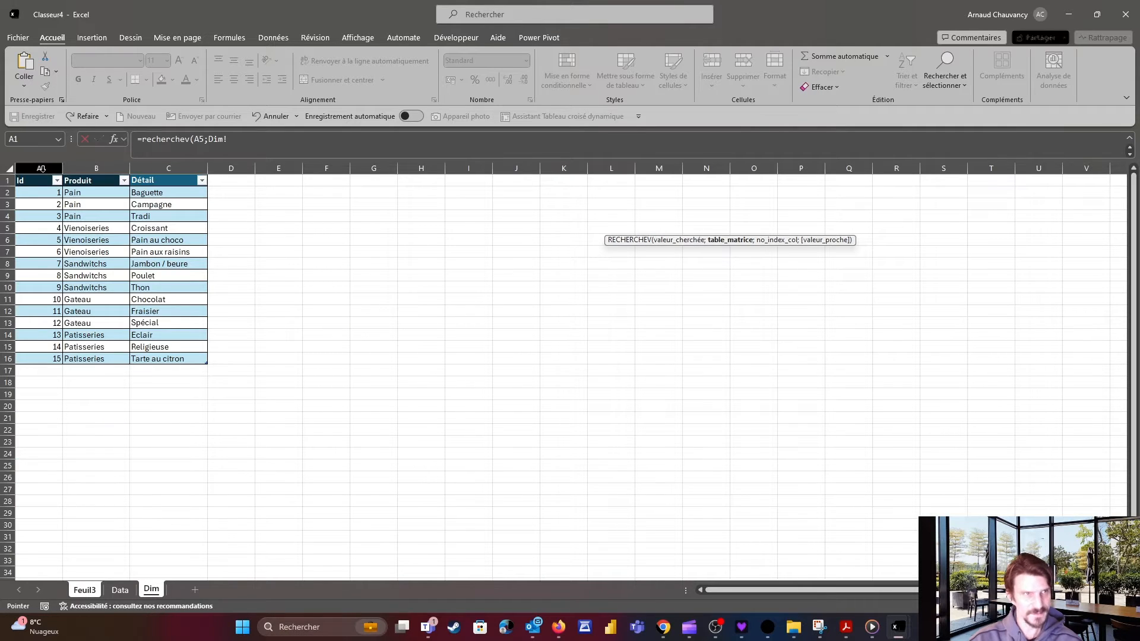
left_click_drag(42, 169, 168, 172)
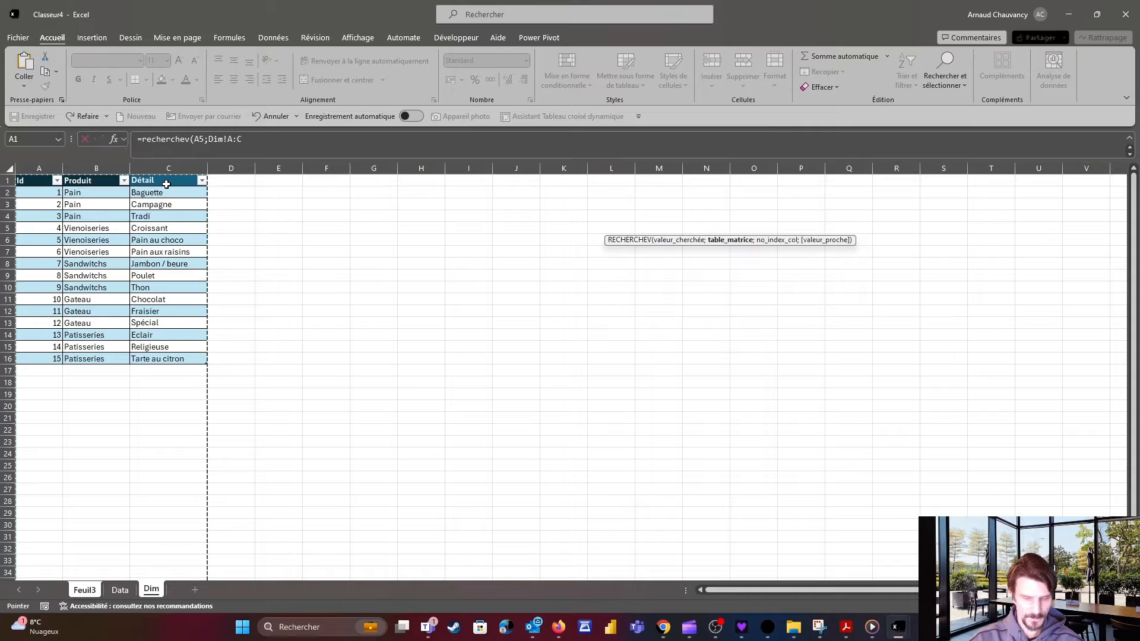
type(";3;0")
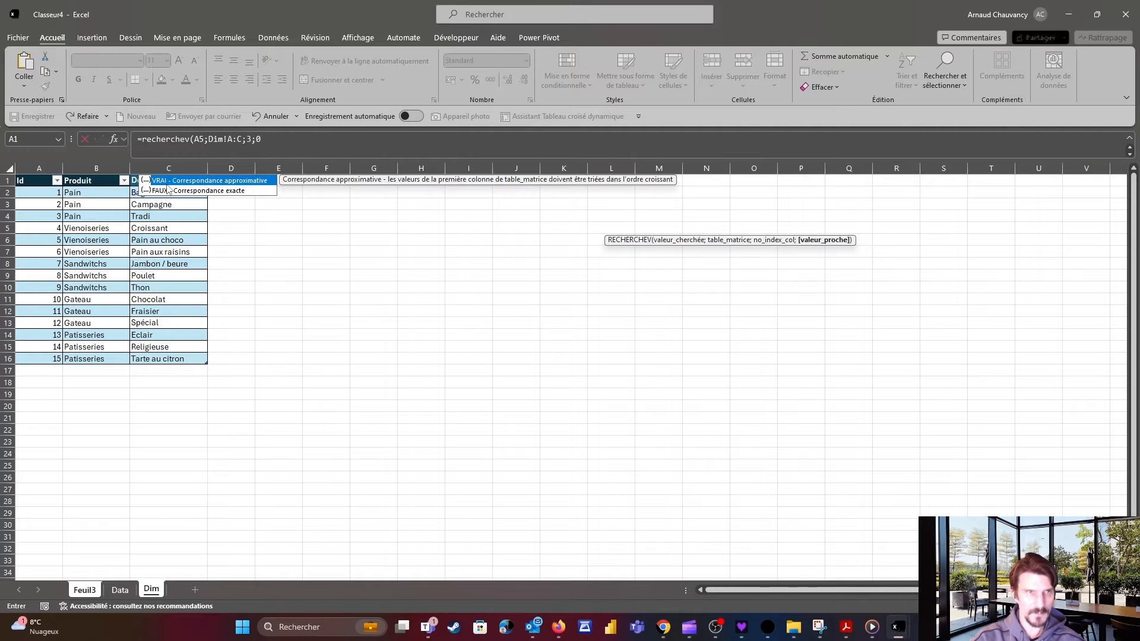
type(")")
key("Return")
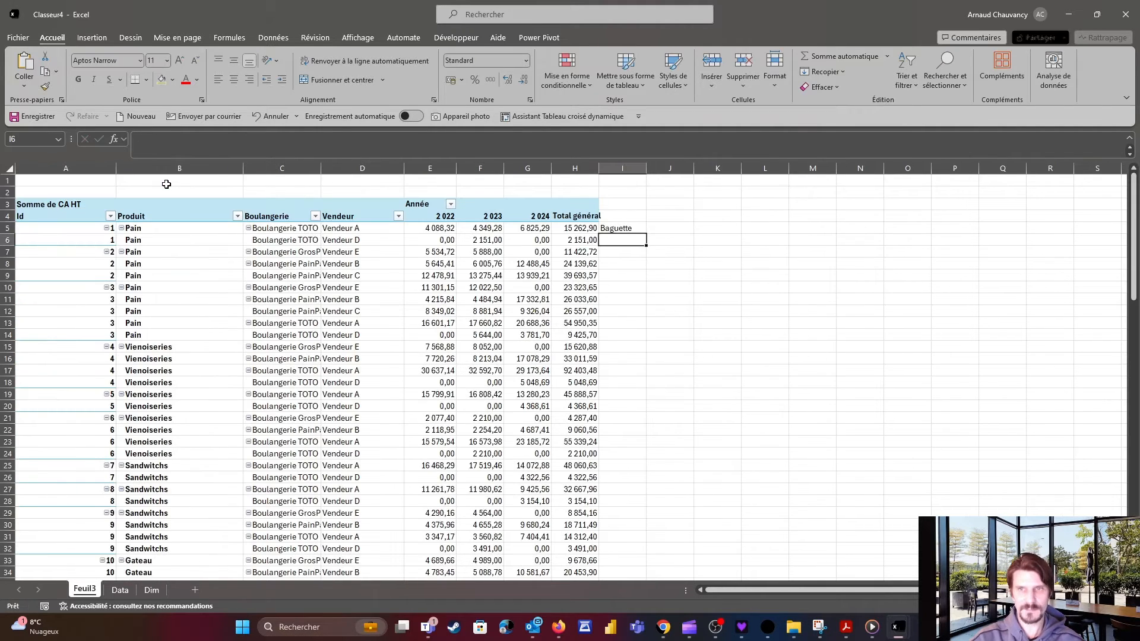
Fill the lookup formula from I5 down the column alongside the pivot table rows
left_click(630, 226)
double_click(645, 232)
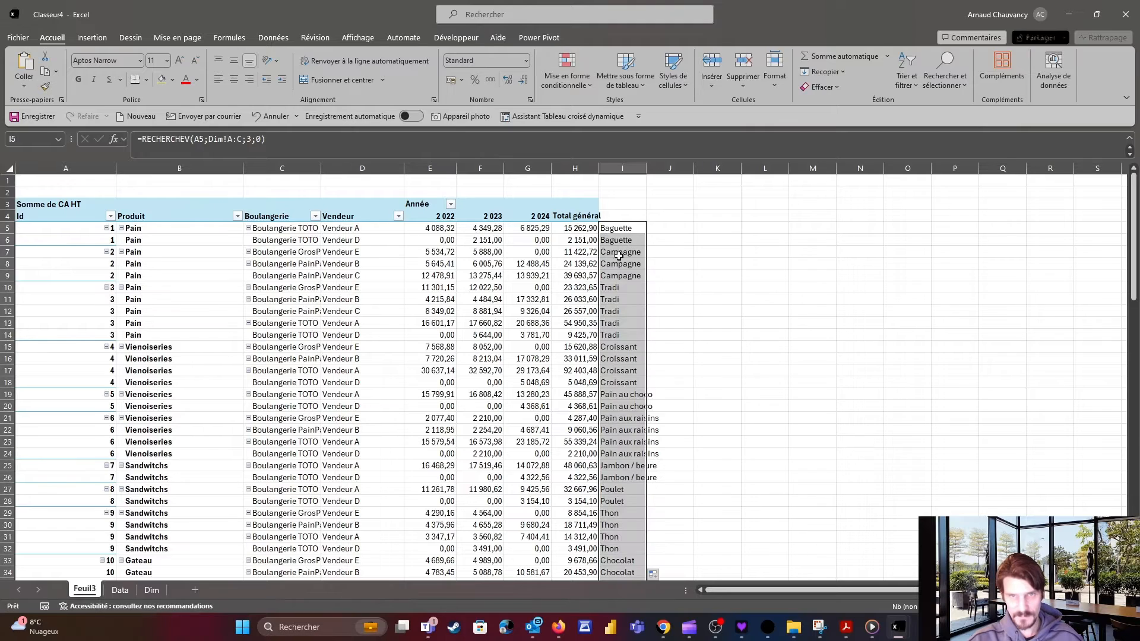
scroll(614, 262, "down", 3)
scroll(613, 262, "up", 3)
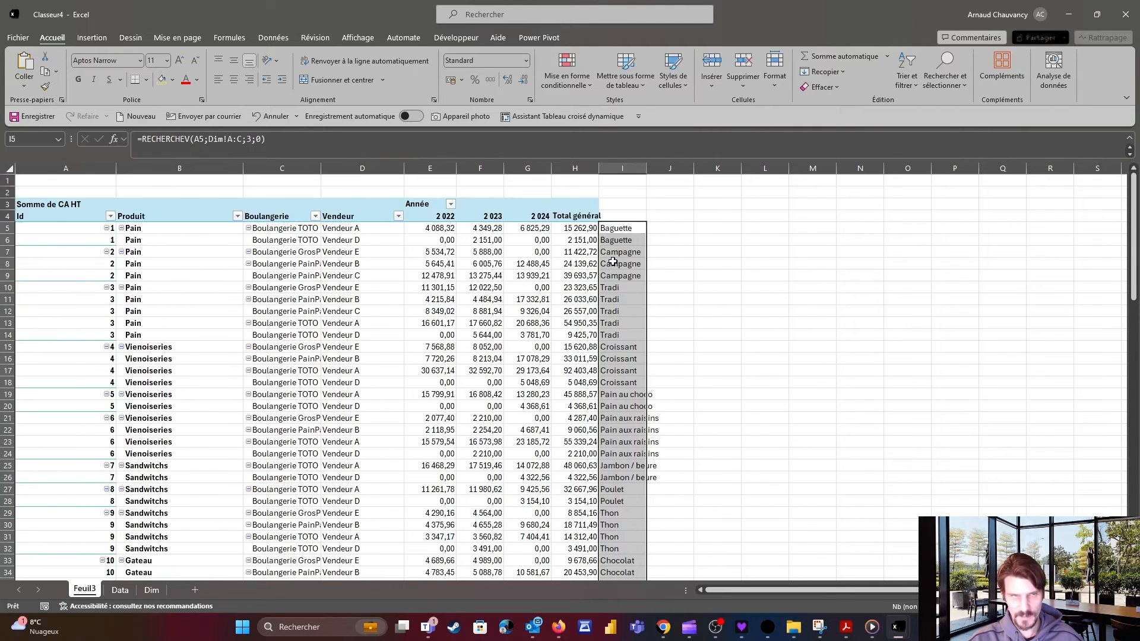
Remove the Id field from the pivot table rows, put it back as the first row field, and check the lookup column
left_click(513, 229)
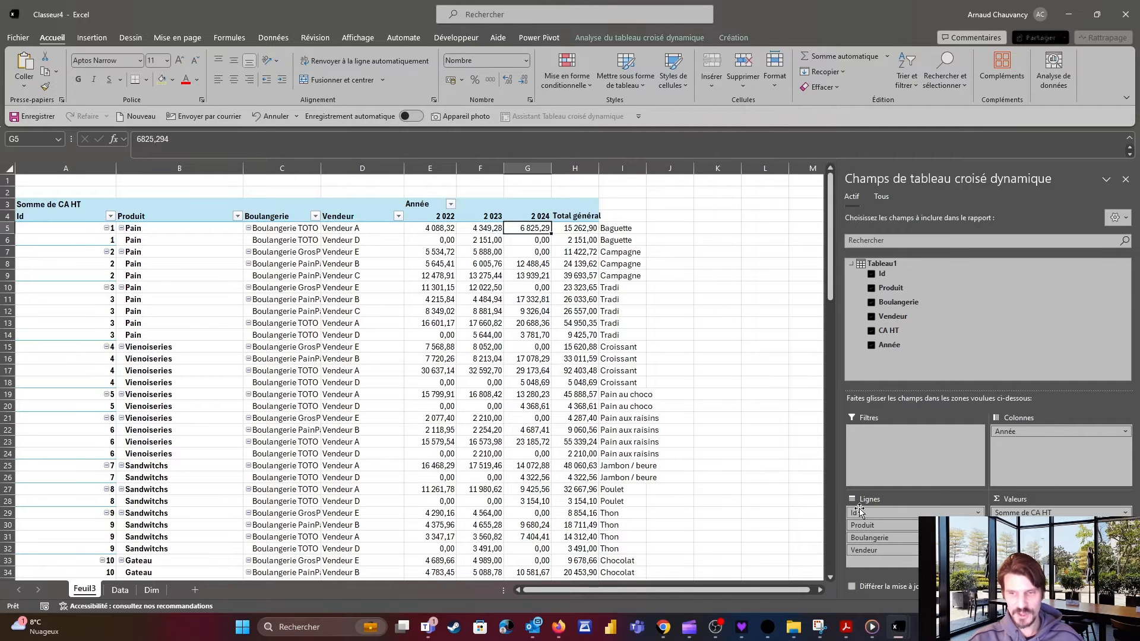
left_click_drag(860, 512, 699, 423)
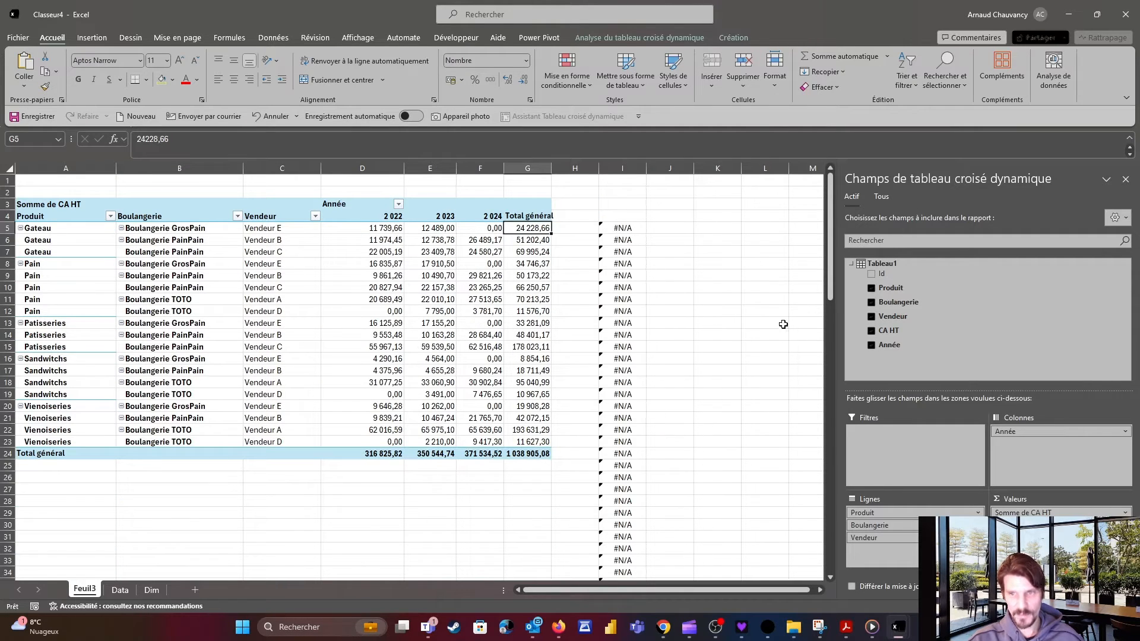
left_click_drag(886, 274, 919, 512)
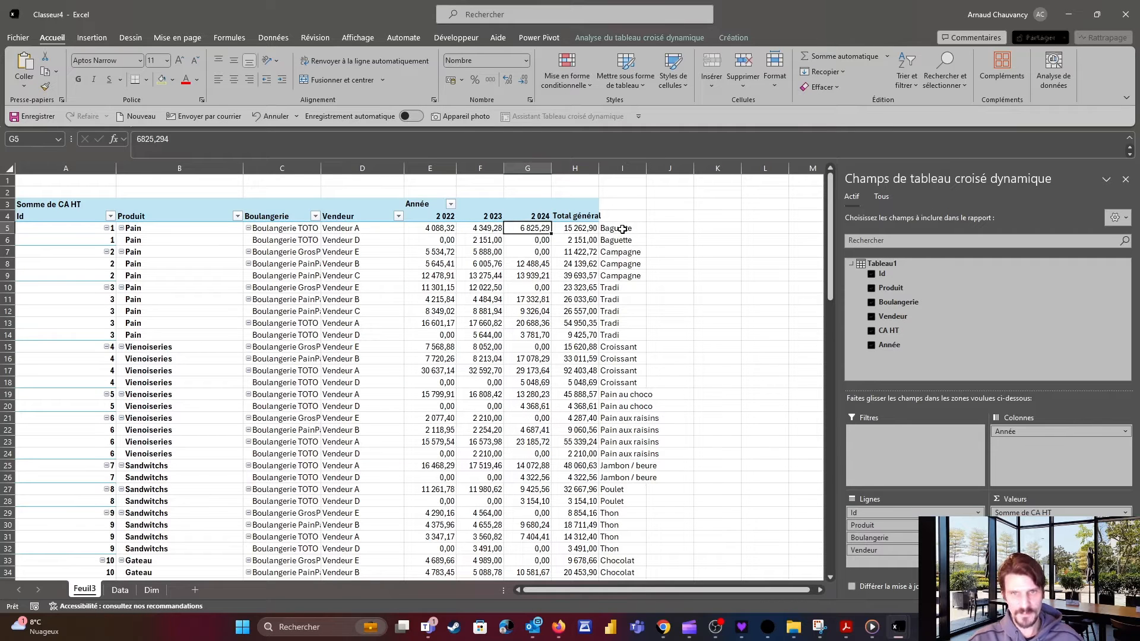
left_click_drag(623, 229, 618, 442)
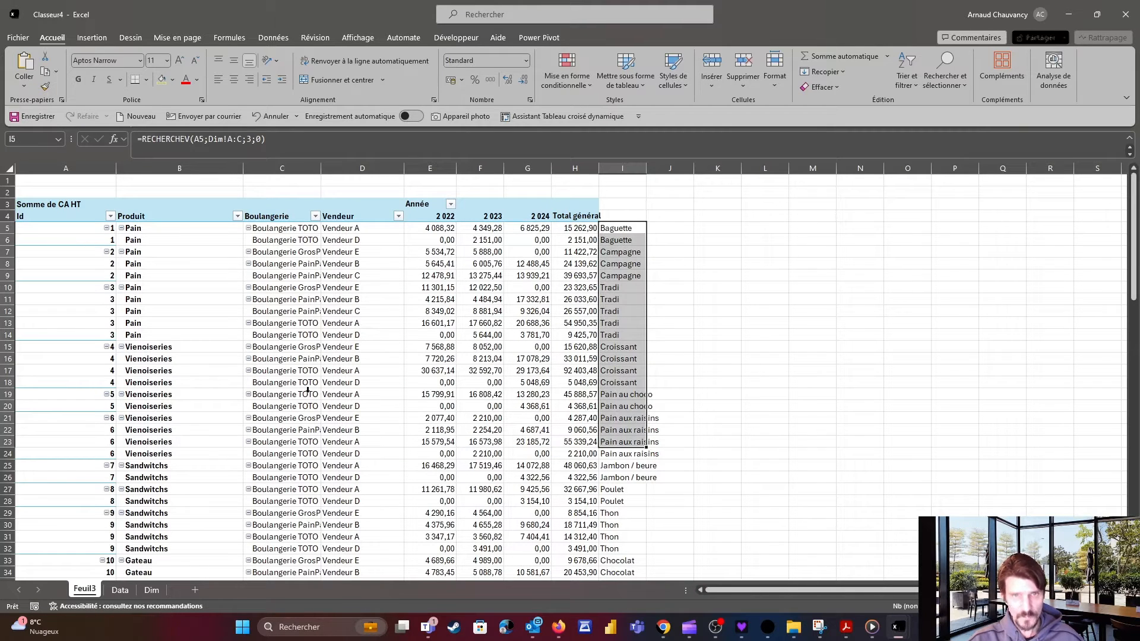
left_click(446, 243)
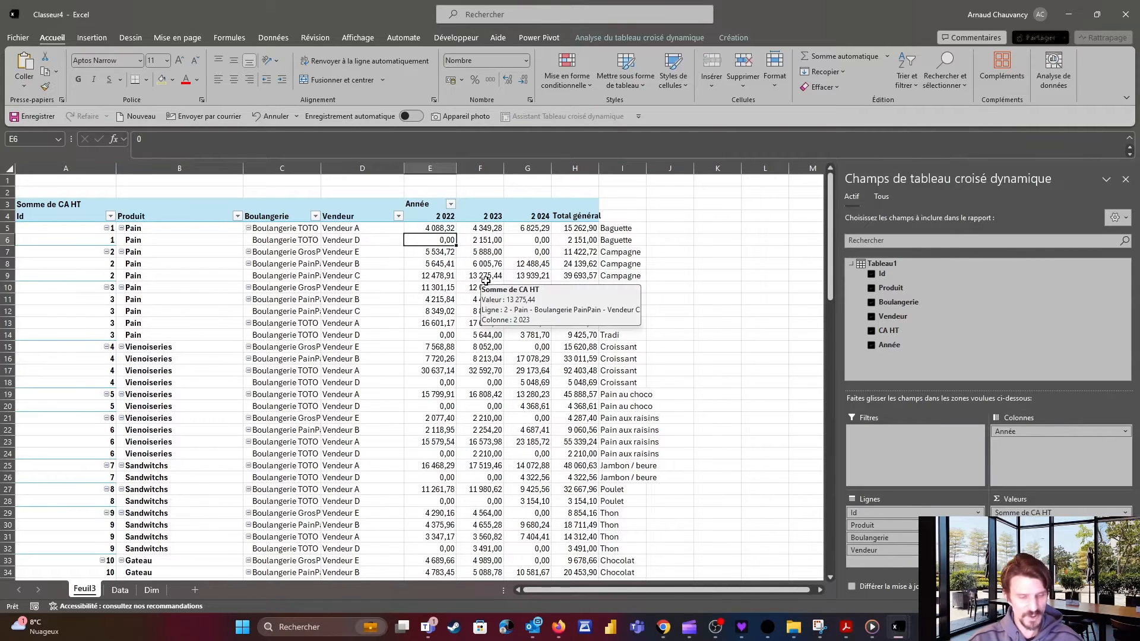
Undo the recent changes, including the lookup column and the tabular layout, back to the pivot table's compact form
key("ctrl+z")
key("ctrl+z")
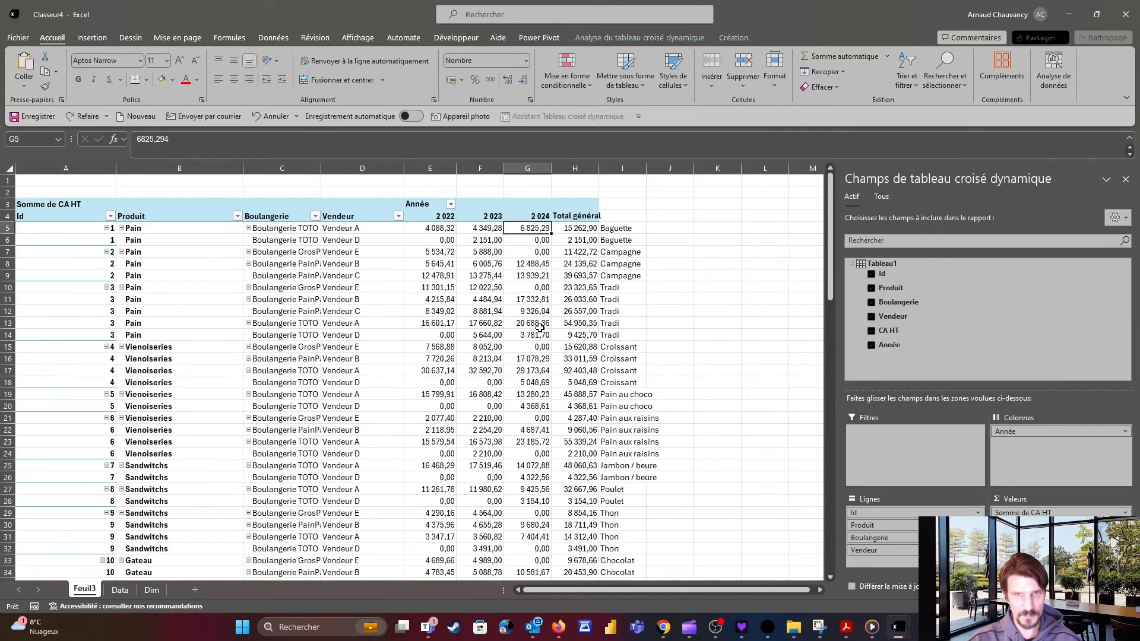
key("ctrl+z")
key("ctrl+z")
key("ctrl+z")
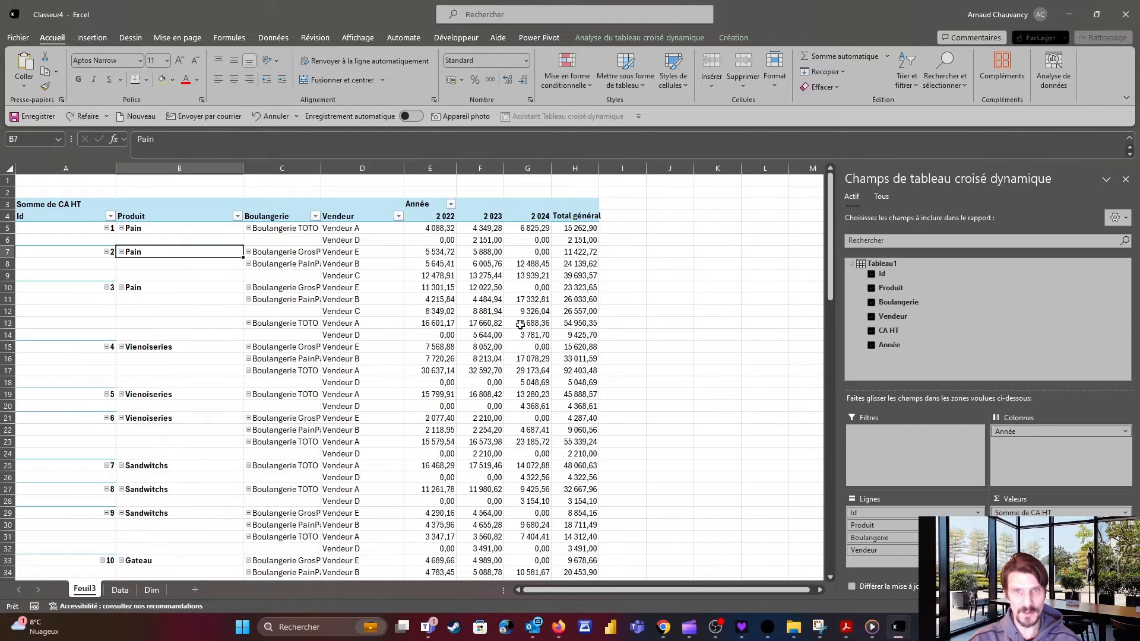
key("ctrl+z")
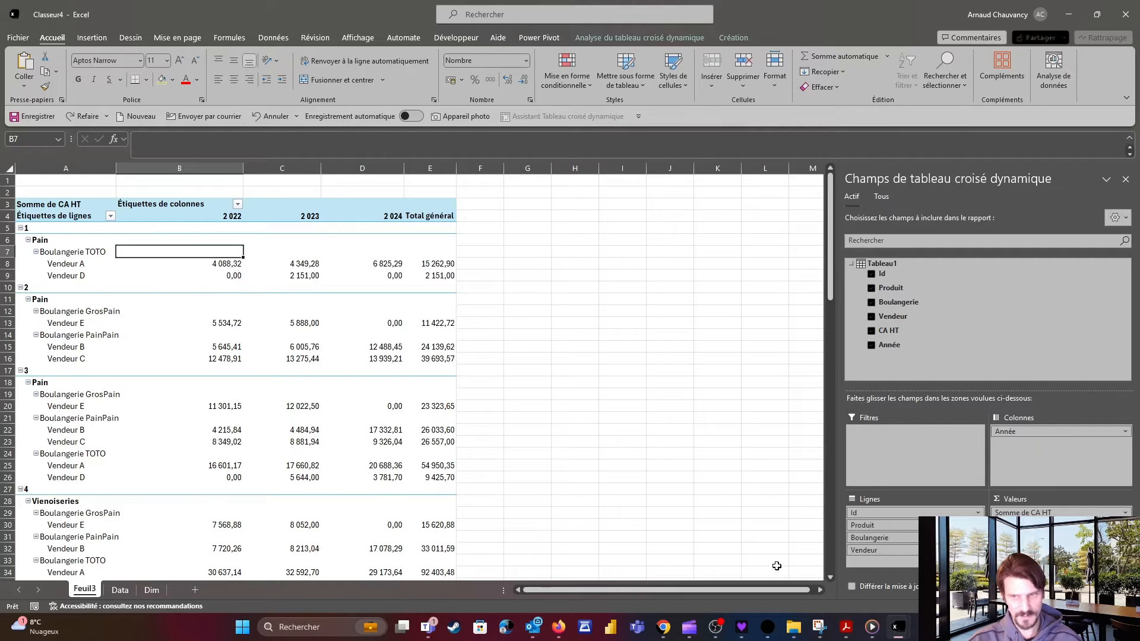
Remove the Id field from the pivot table rows and reorder the row fields as Boulangerie, Vendeur, Produit
left_click_drag(878, 516, 665, 321)
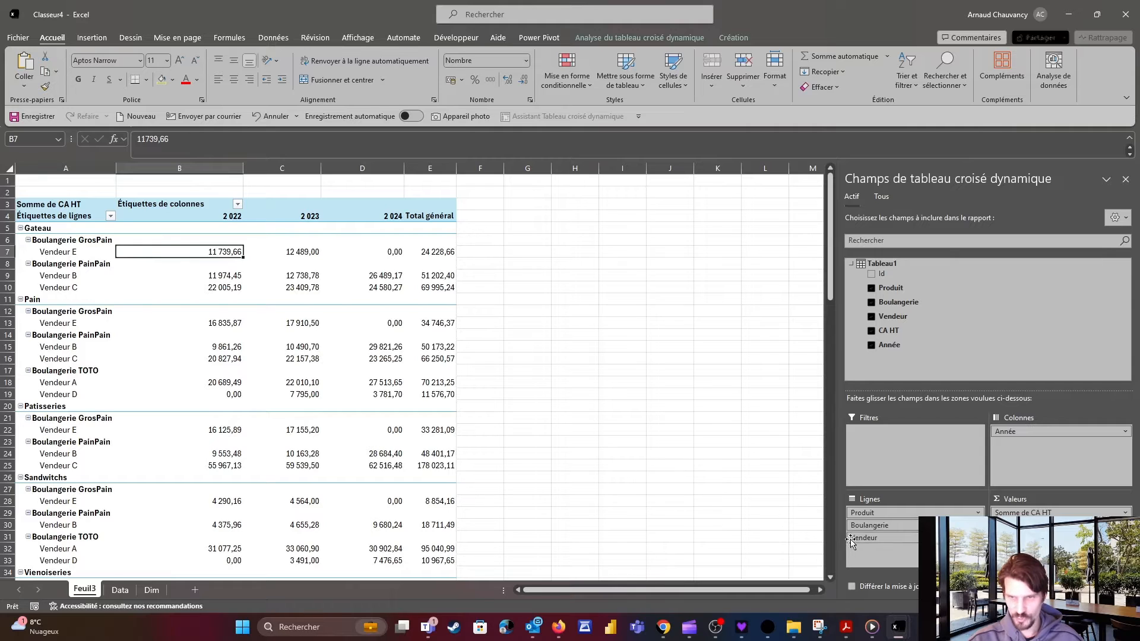
left_click_drag(868, 525, 865, 510)
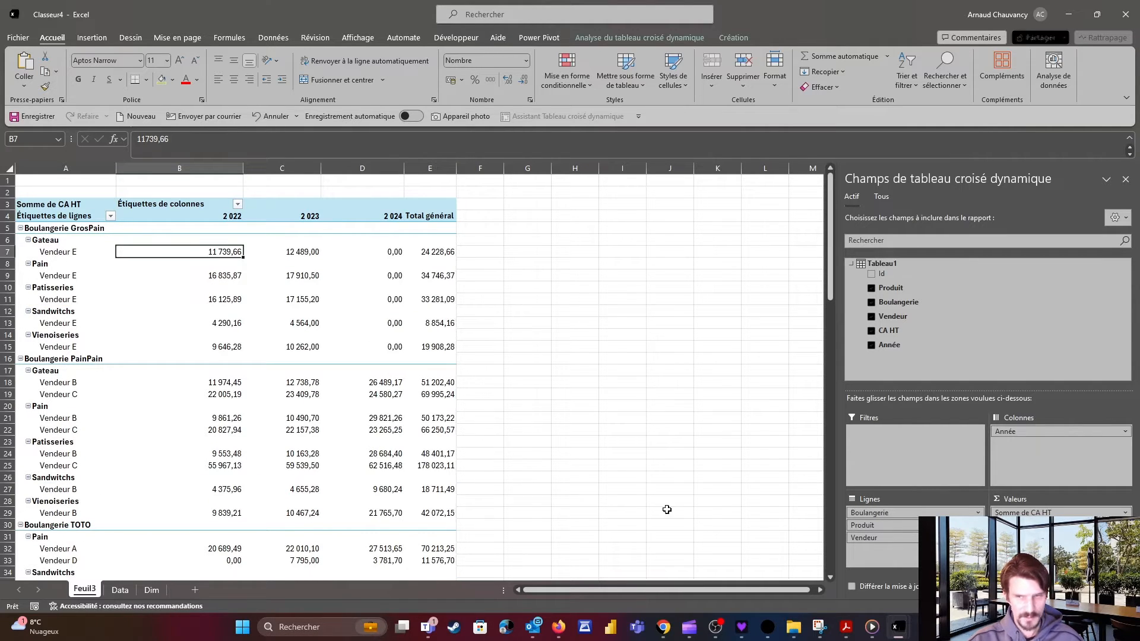
left_click_drag(864, 537, 864, 524)
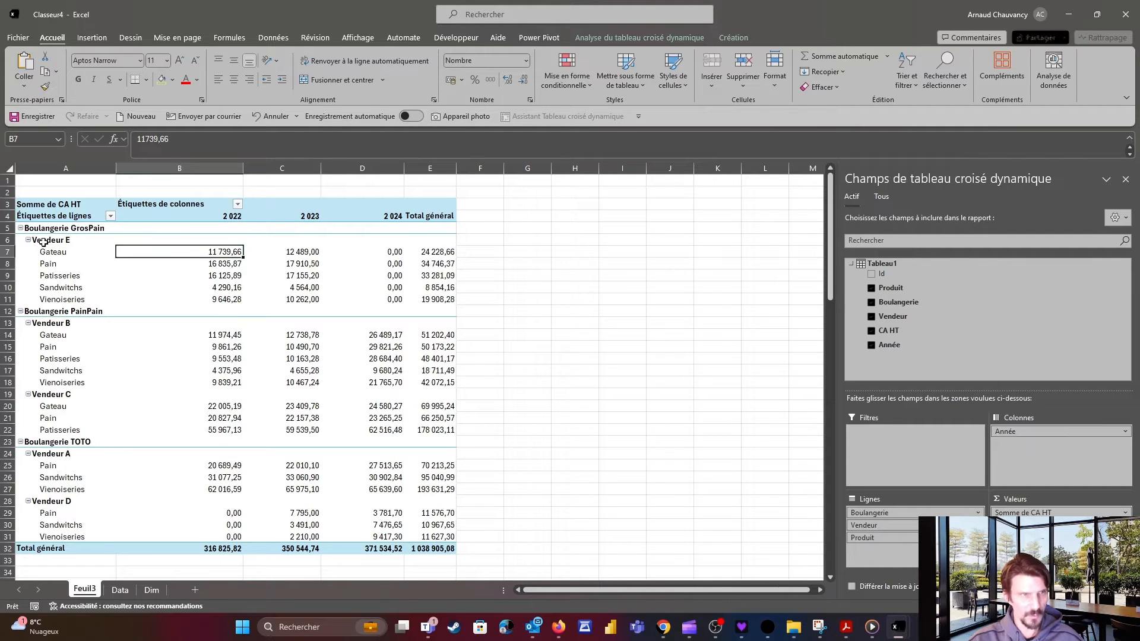
Compare the products listed under Vendeur E in the pivot table with the Produit and Détail columns on the Dim sheet
left_click_drag(53, 256, 62, 303)
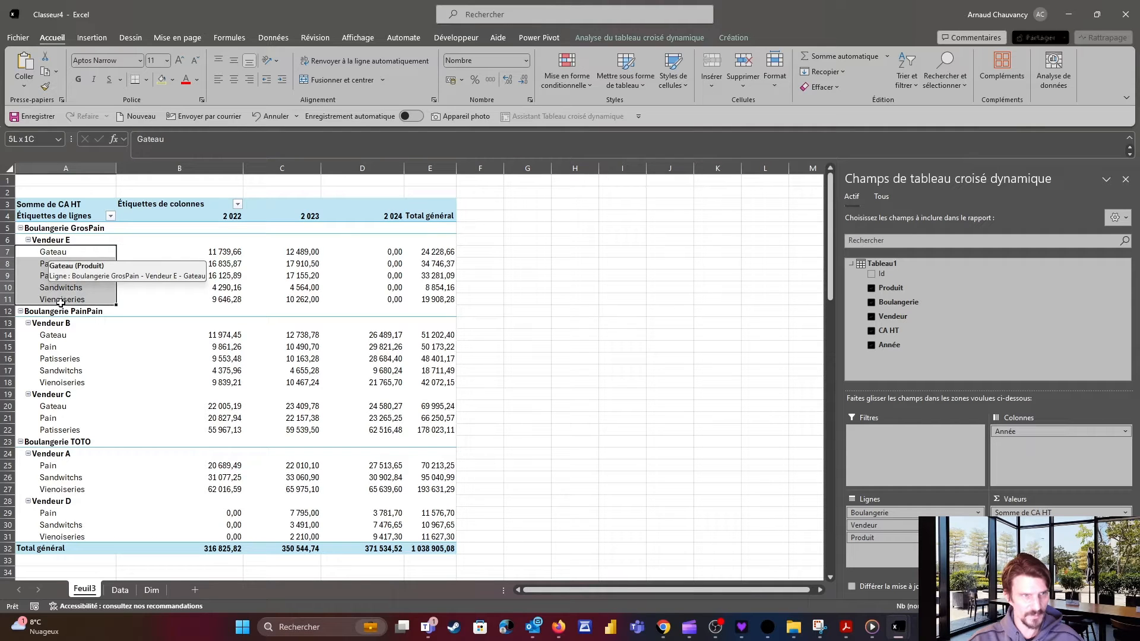
left_click(79, 252)
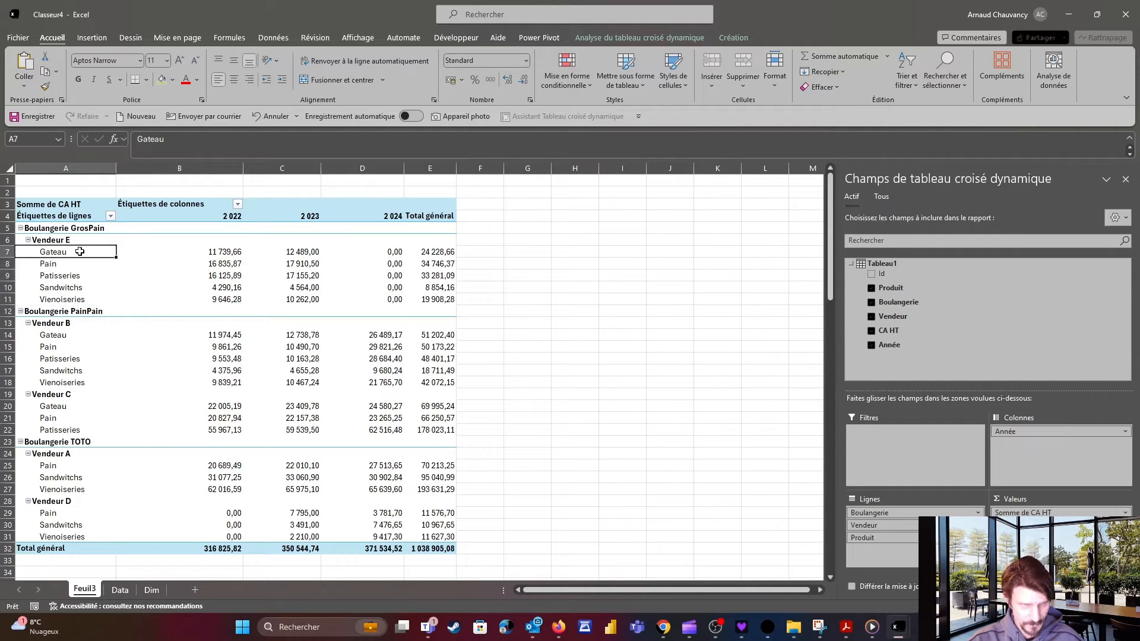
left_click(152, 590)
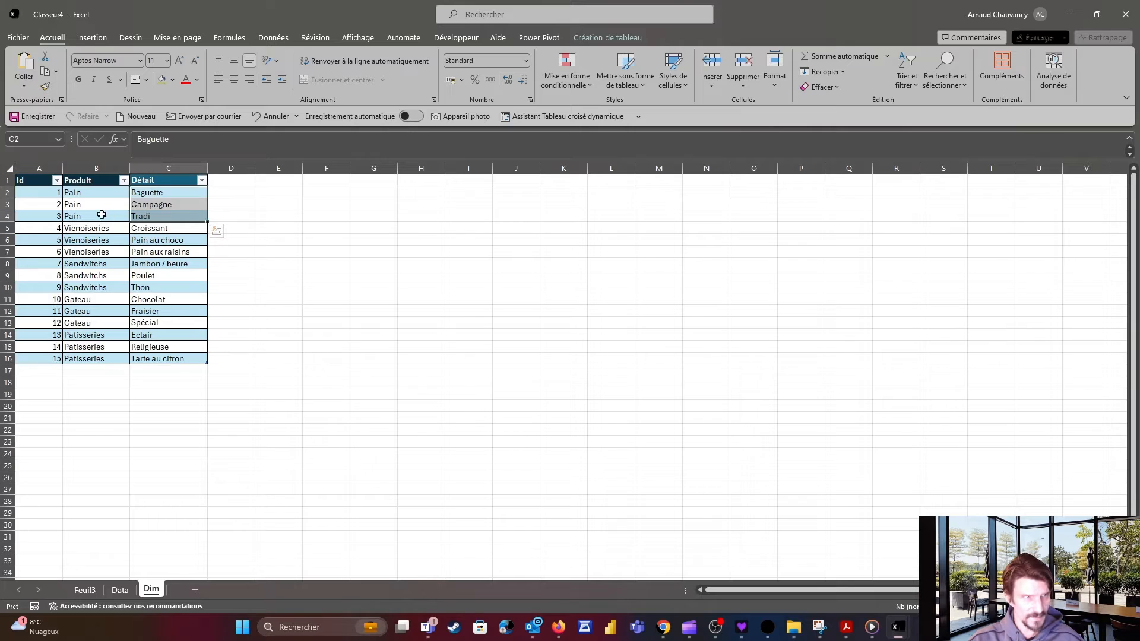
left_click_drag(82, 203, 82, 340)
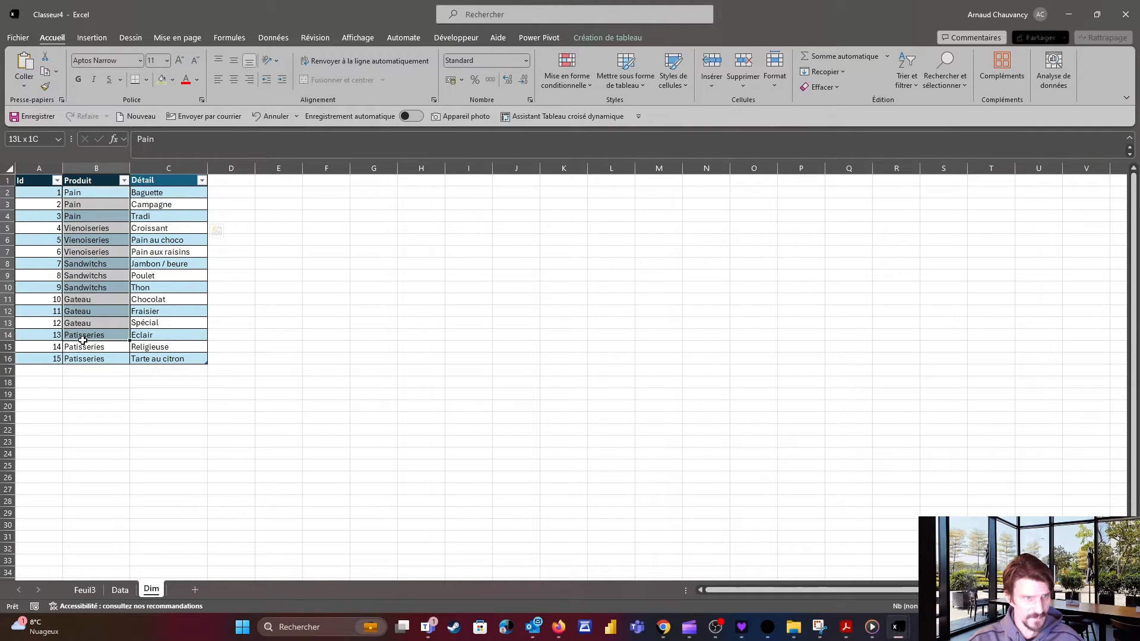
left_click(151, 168)
left_click(84, 591)
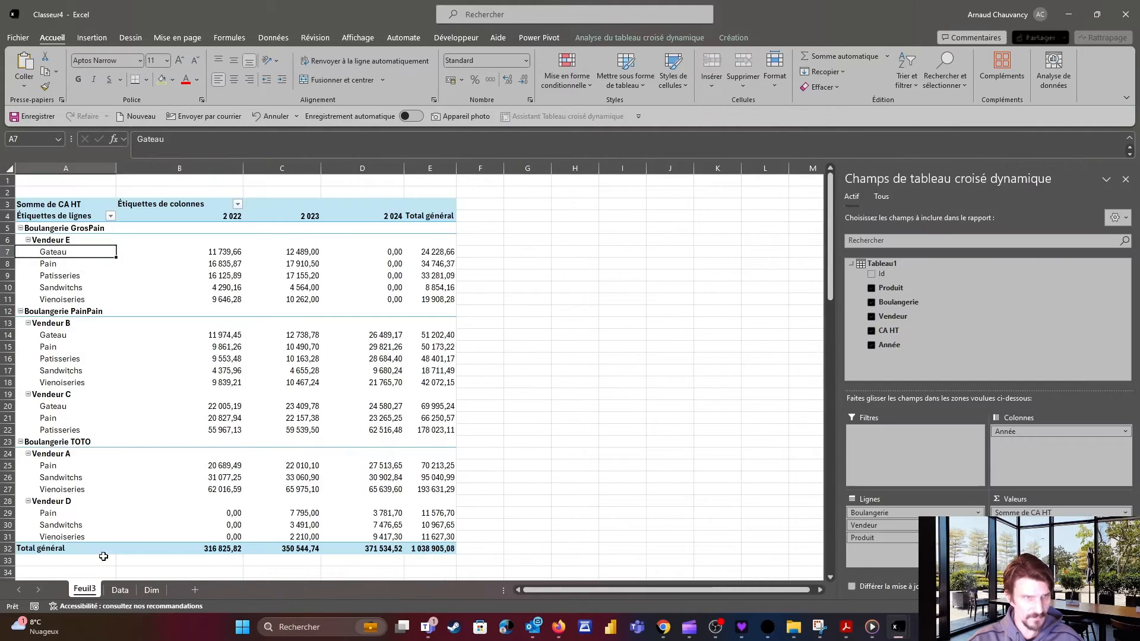
Show the fields of all data-model tables and add Détail from Tableau3 as the row field below Produit
left_click(211, 252)
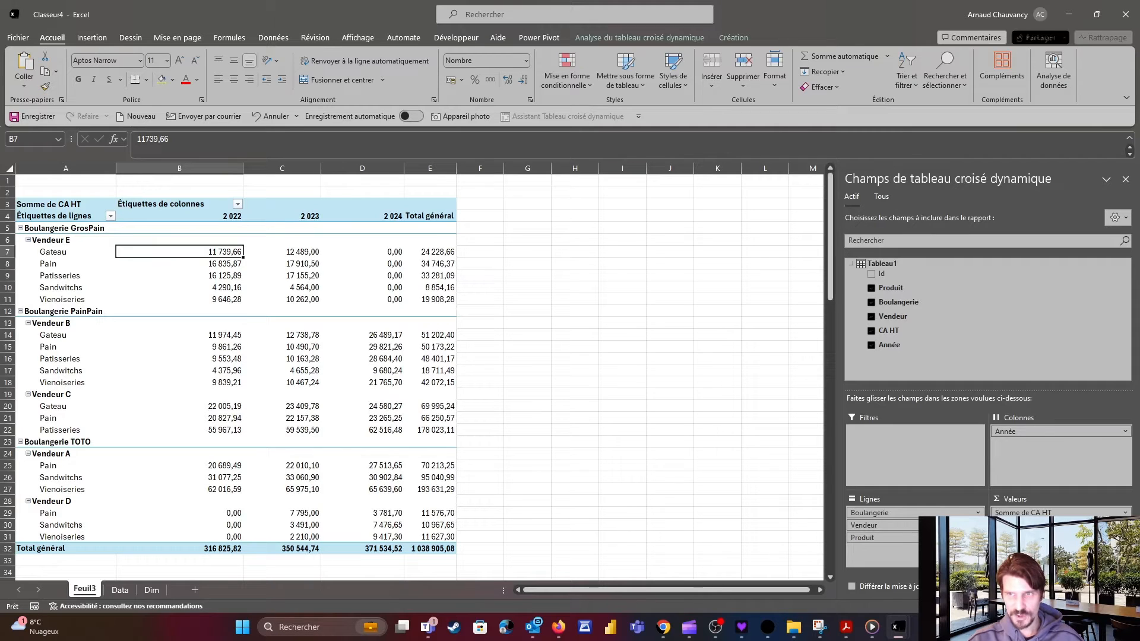
left_click(883, 197)
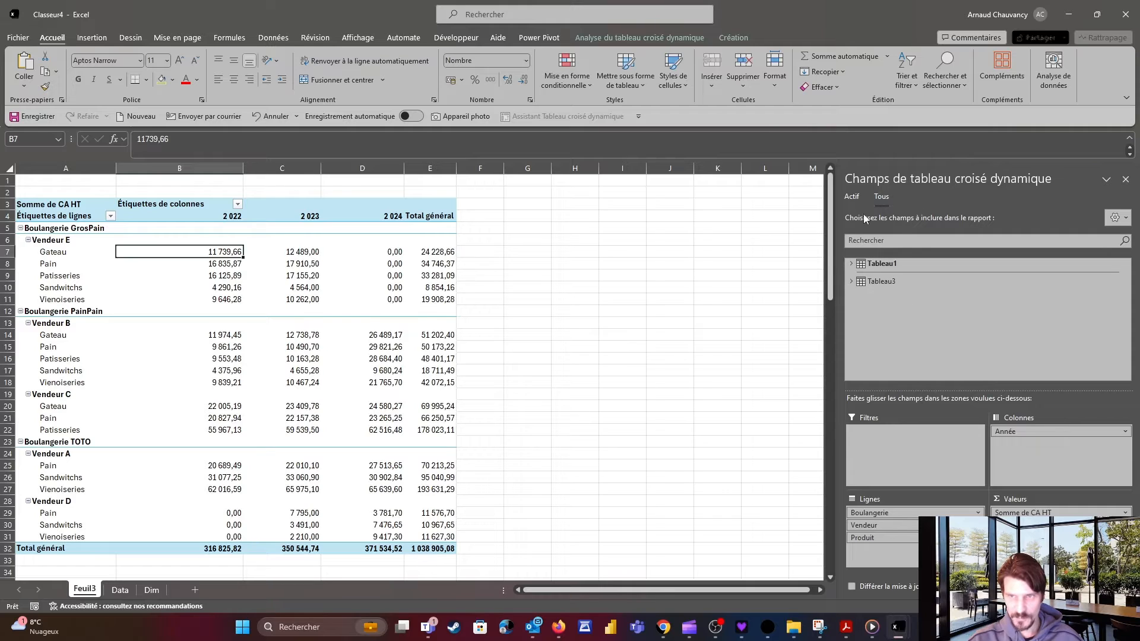
left_click(851, 283)
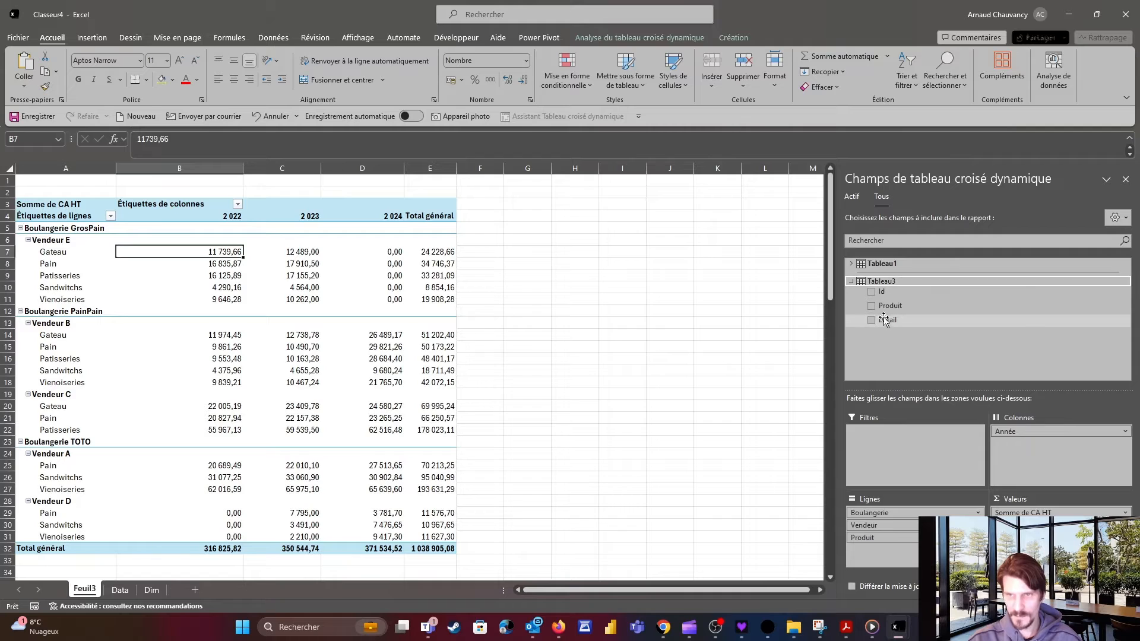
left_click_drag(885, 321, 887, 551)
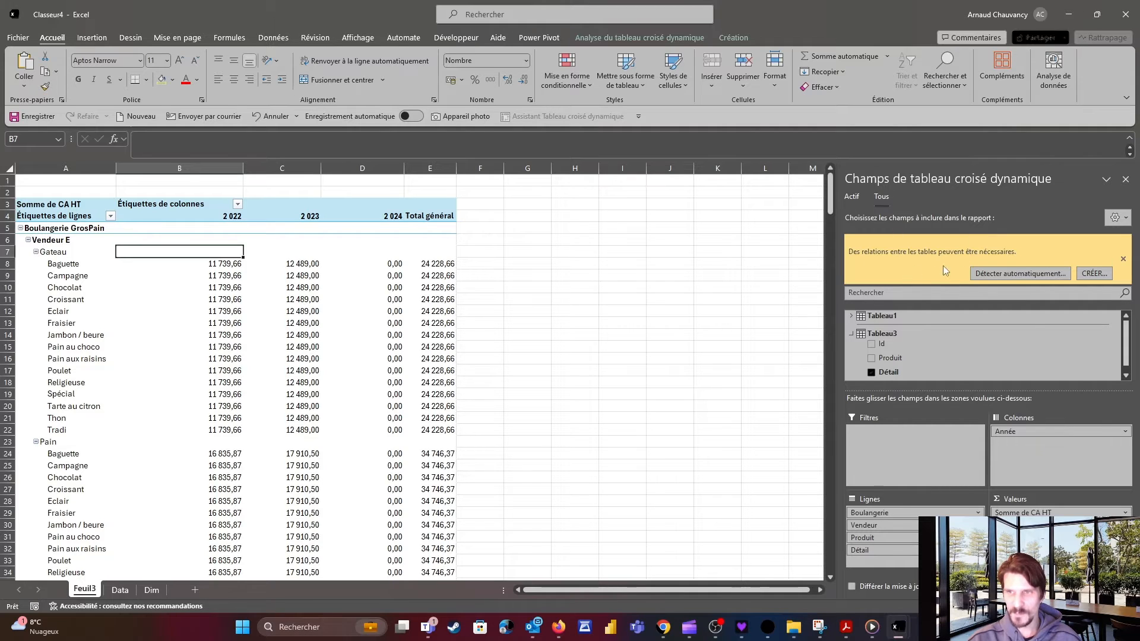
Create a relationship from the Id column of Tableau1 to the related primary Id column of Tableau3
left_click(1092, 273)
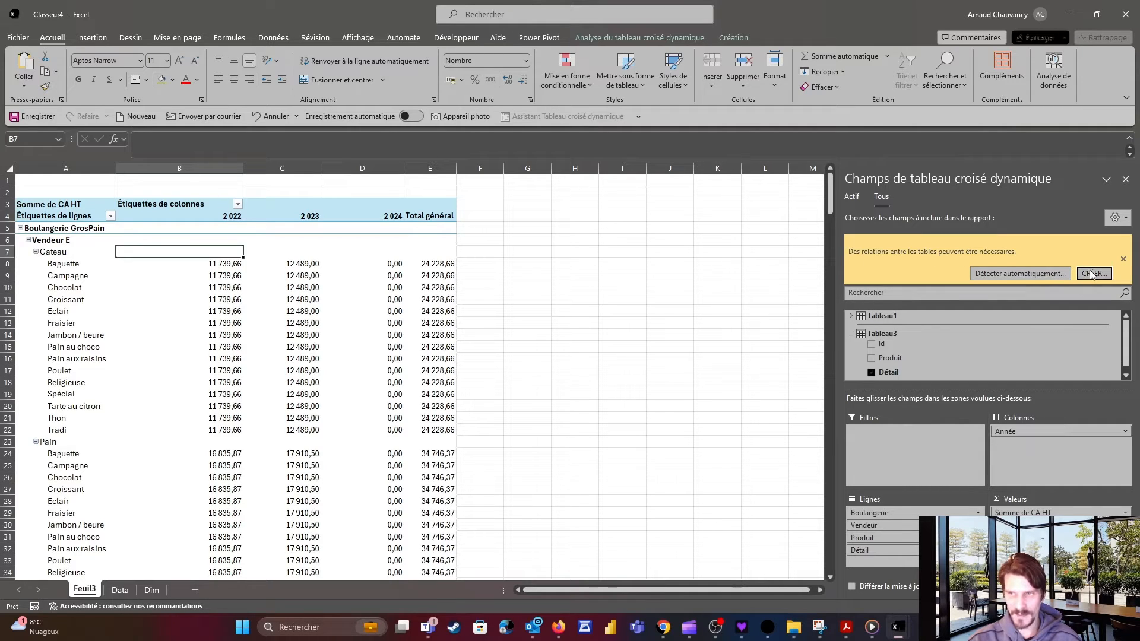
left_click_drag(803, 272, 747, 216)
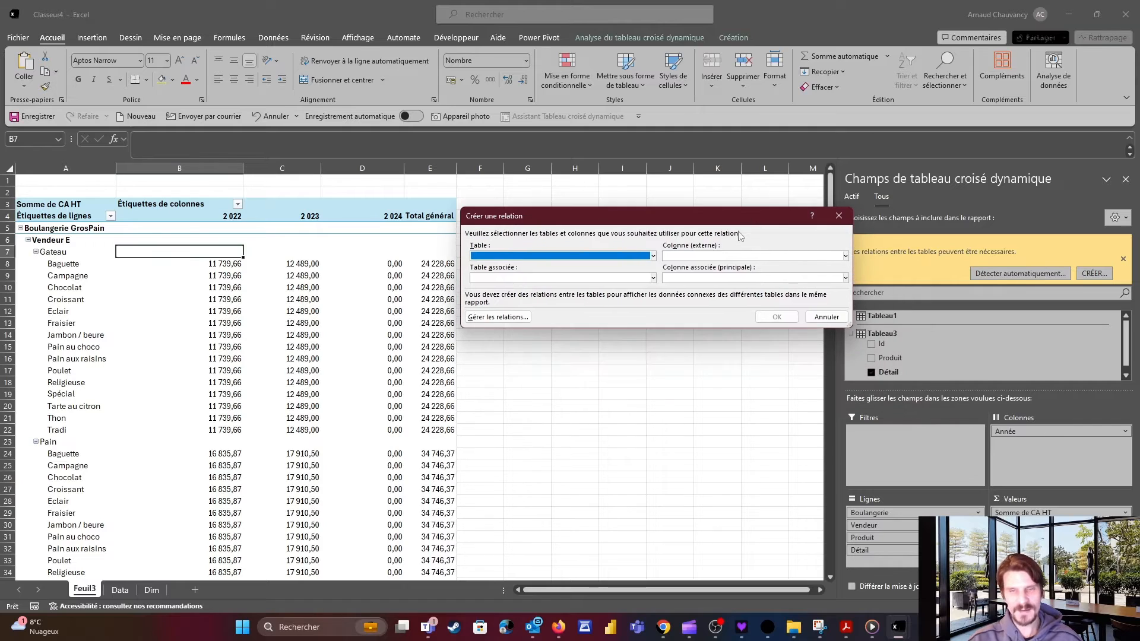
left_click(653, 256)
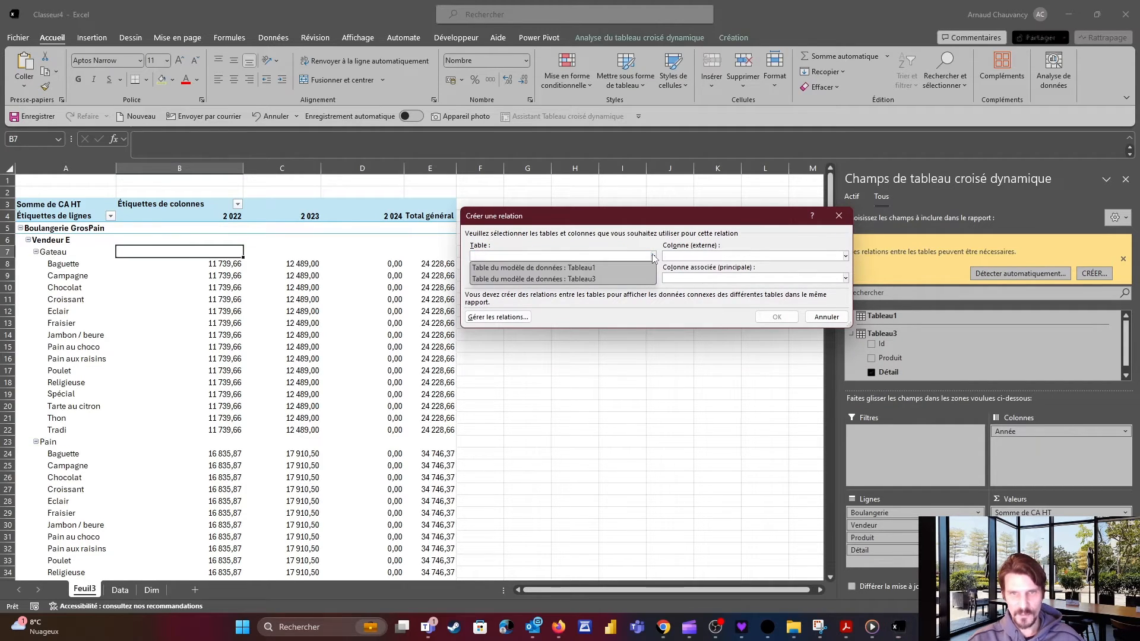
left_click(565, 268)
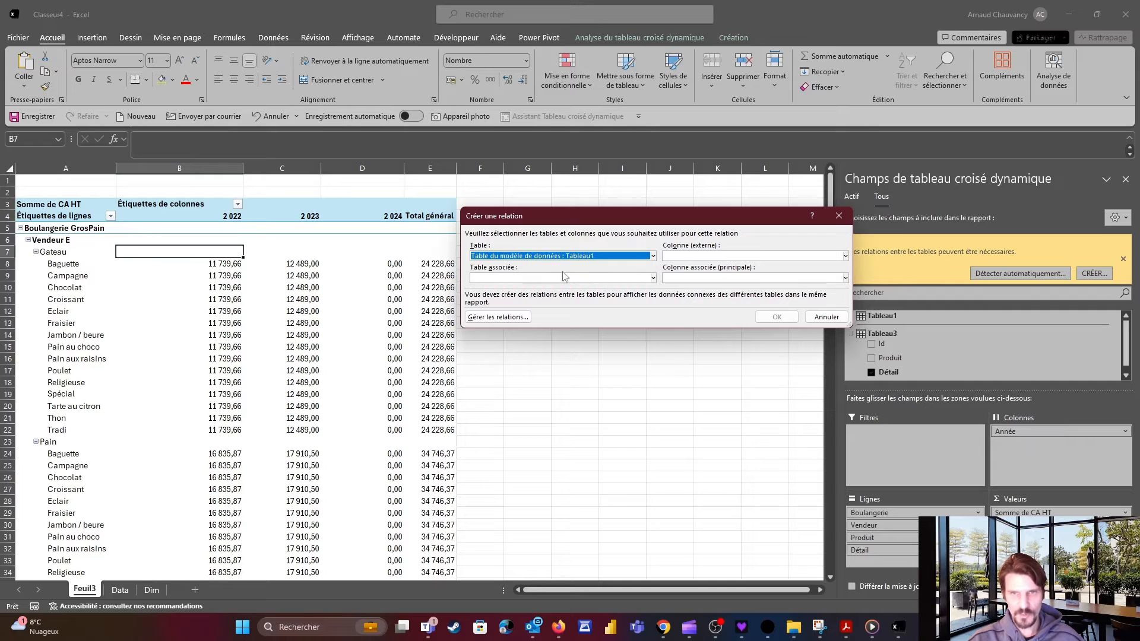
left_click(685, 259)
left_click(676, 303)
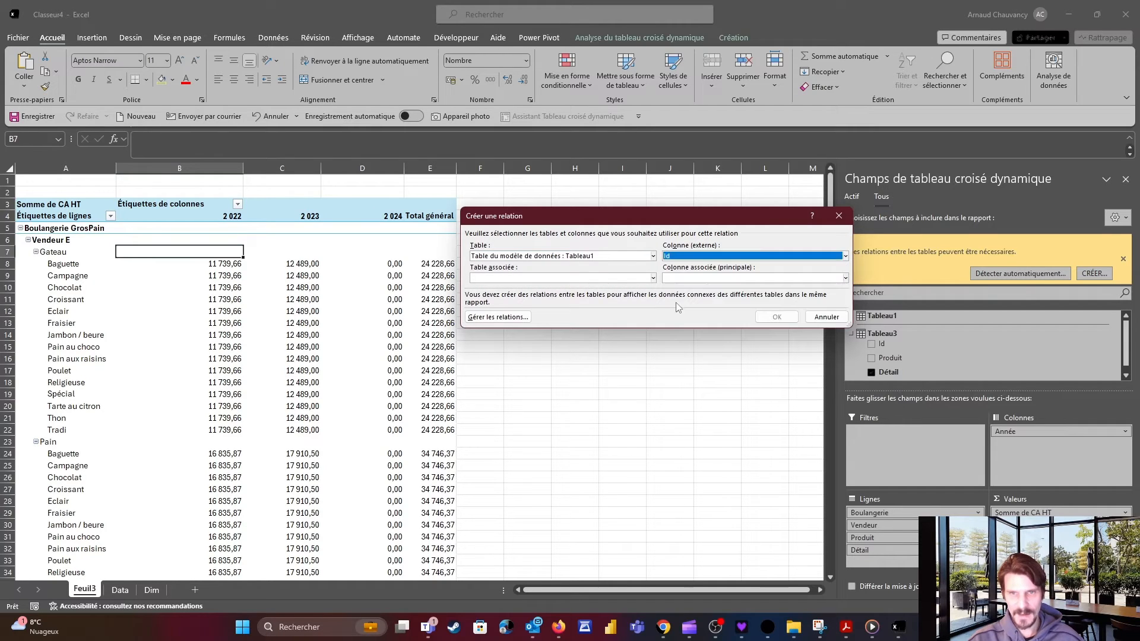
left_click(639, 281)
left_click(579, 302)
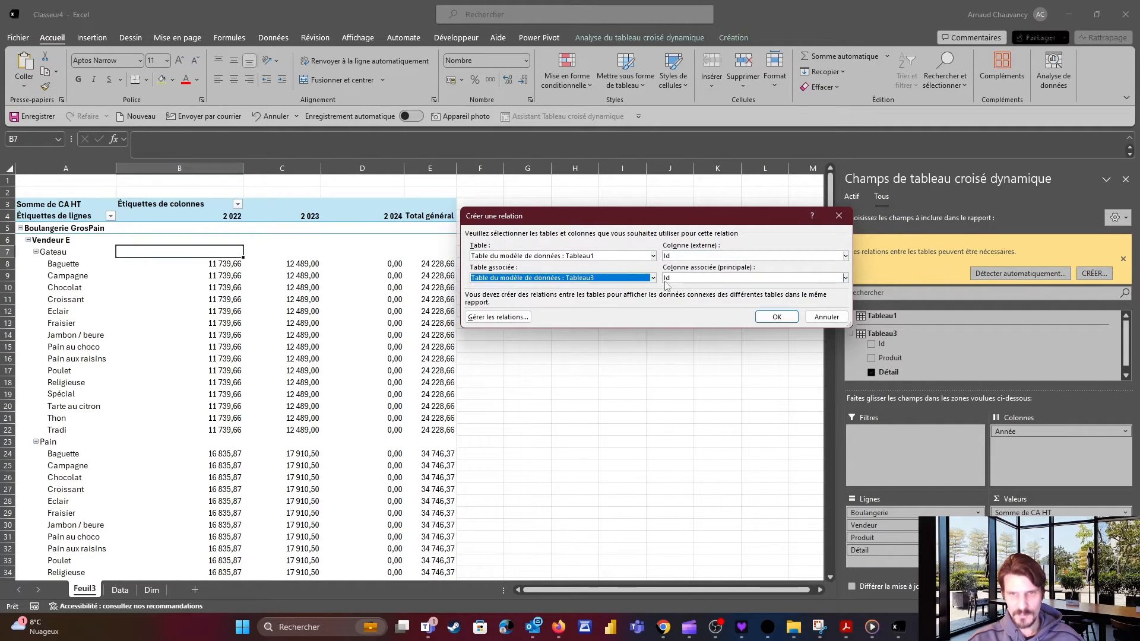
left_click(677, 278)
left_click(672, 301)
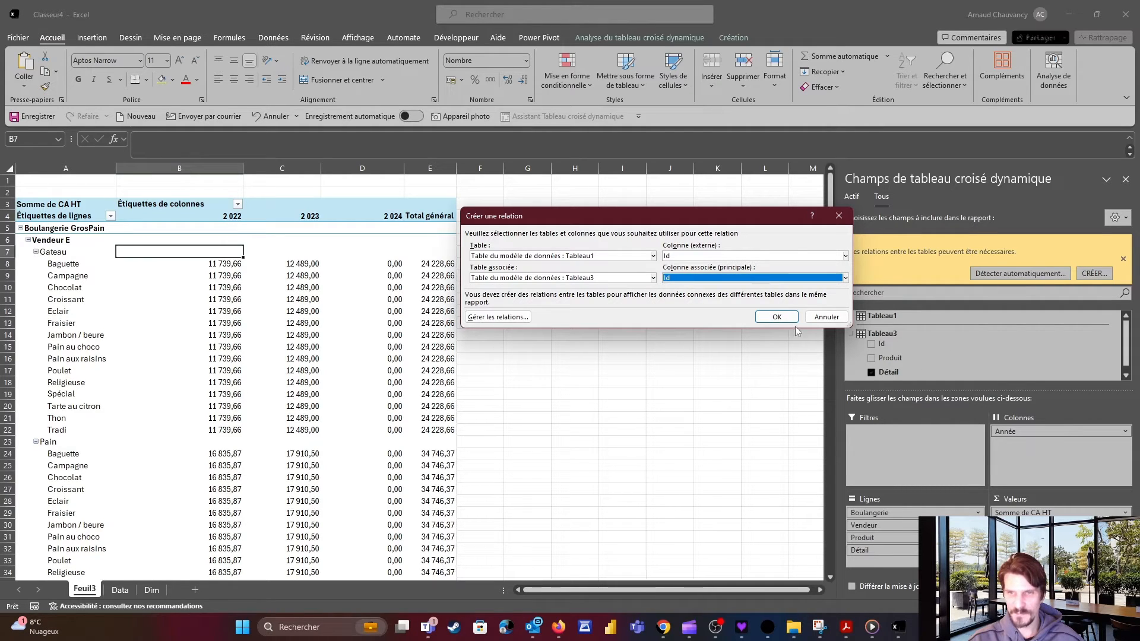
left_click(776, 317)
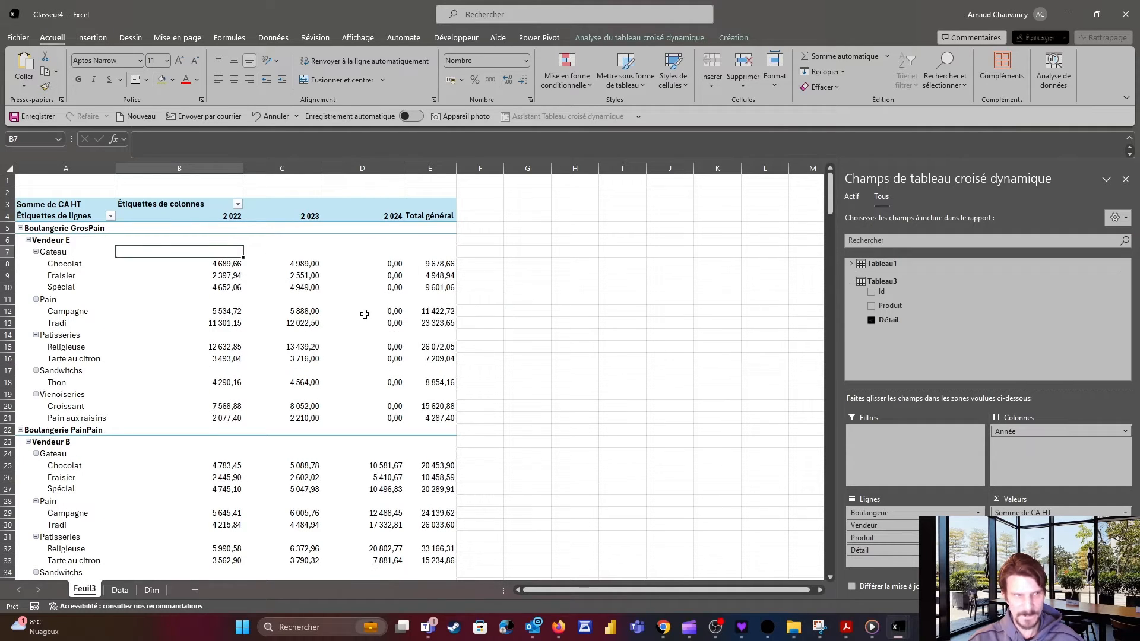
Remove the Vendeur field from the pivot table rows, leaving Boulangerie, Produit and Détail
left_click_drag(69, 266, 69, 293)
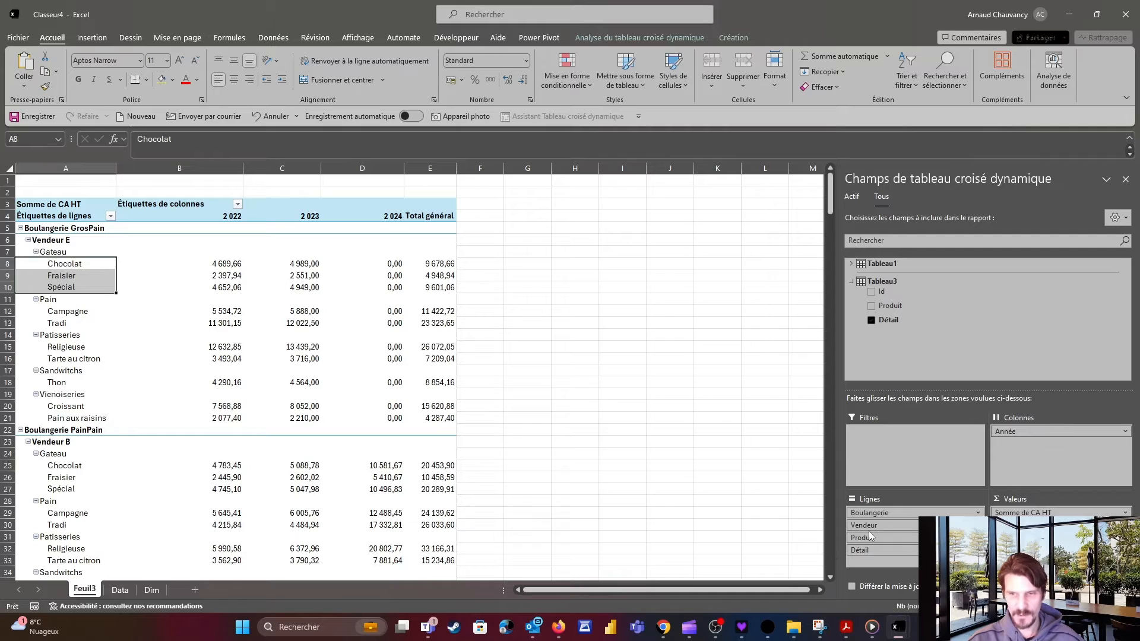
left_click_drag(869, 528, 671, 408)
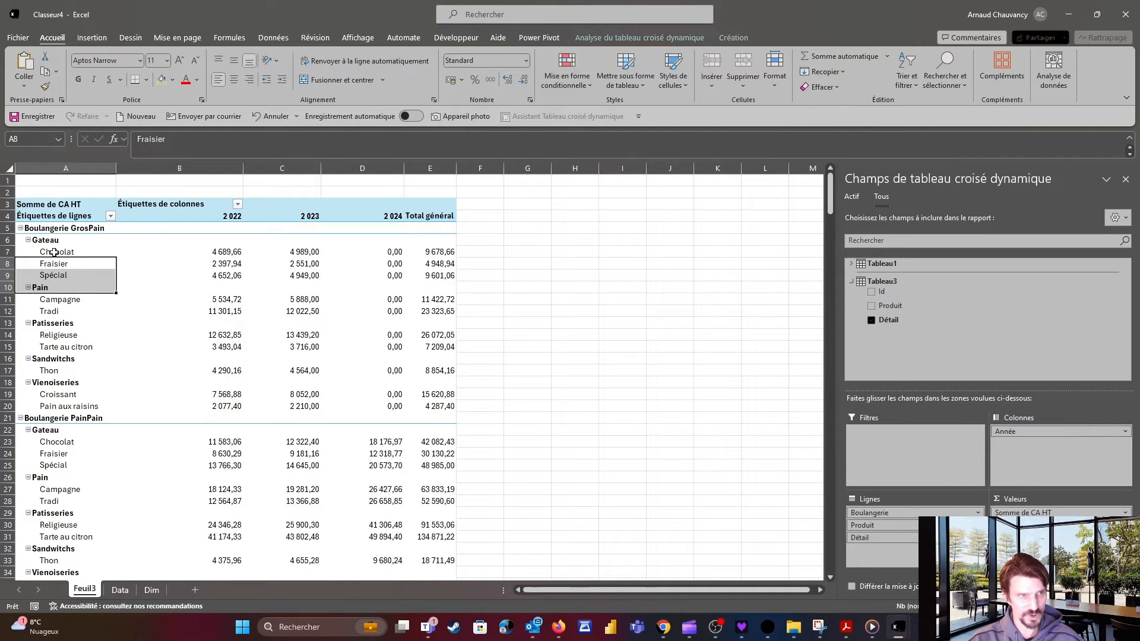
left_click_drag(54, 252, 431, 277)
left_click(301, 264)
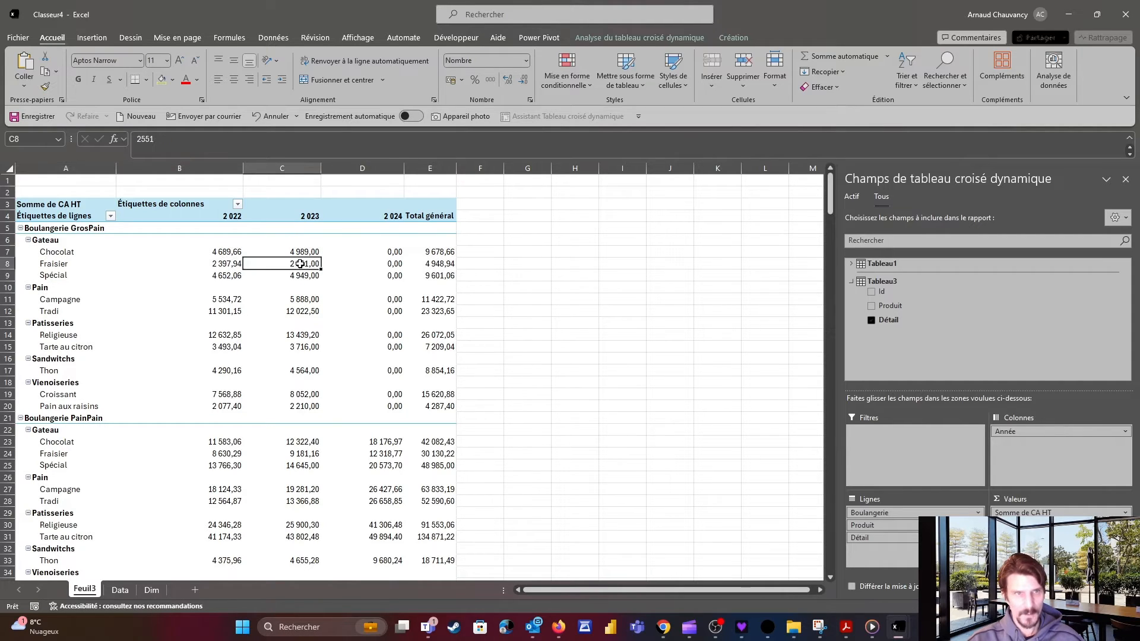
Turn off the pivot table's grand totals
left_click(667, 37)
left_click(734, 38)
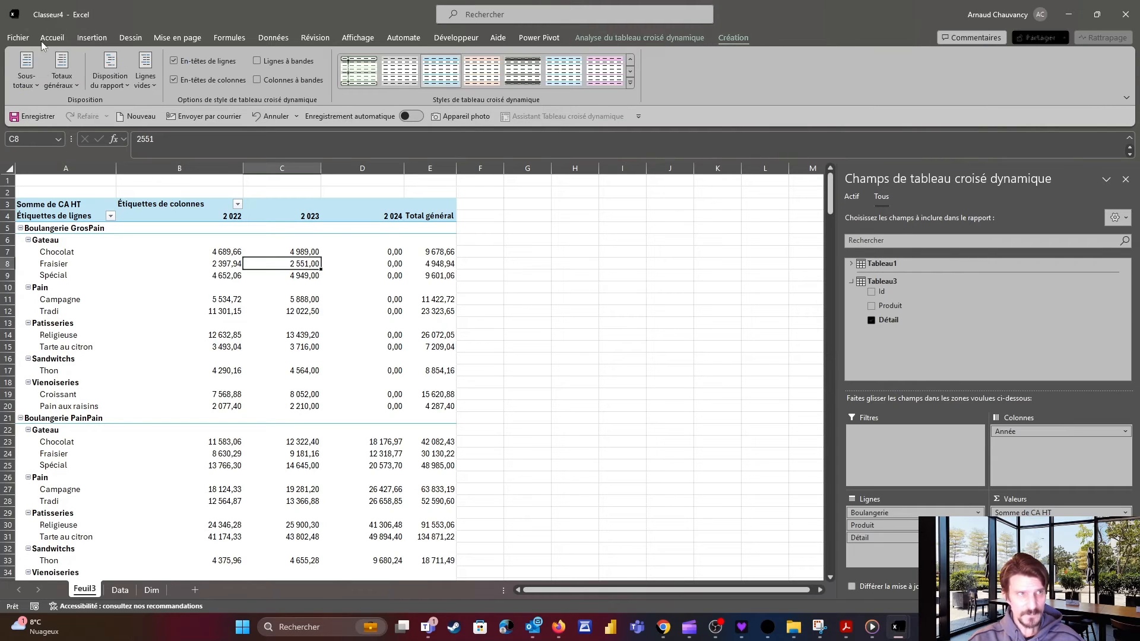
left_click(52, 83)
left_click(79, 110)
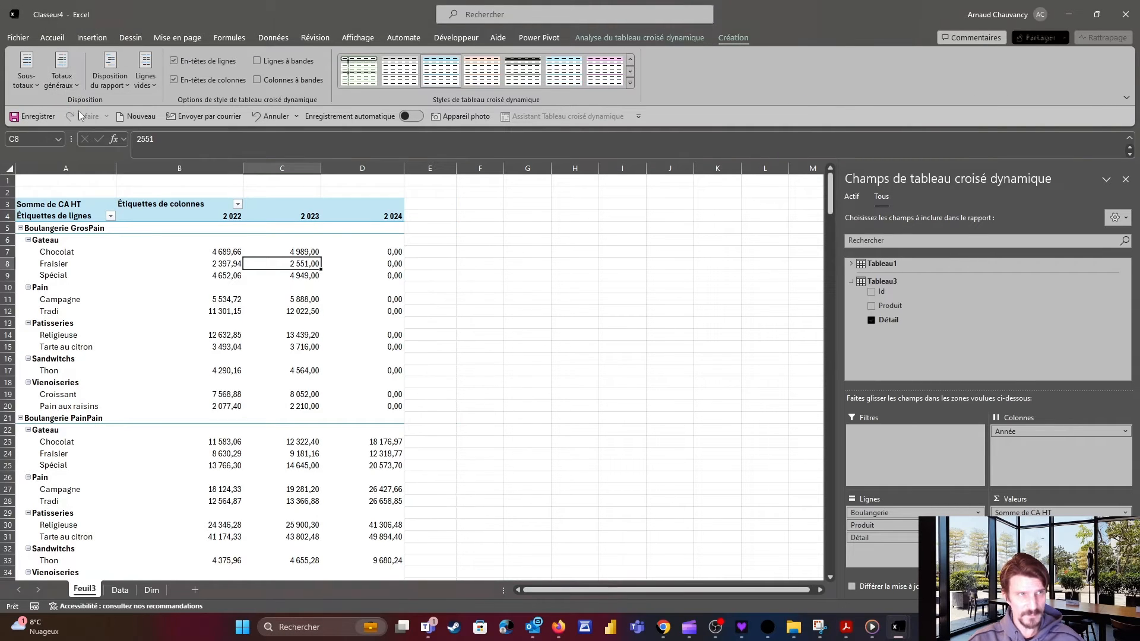
Review the Gateau details and yearly amounts for Boulangerie GrosPain against the source table on the Data sheet
left_click_drag(221, 253, 371, 278)
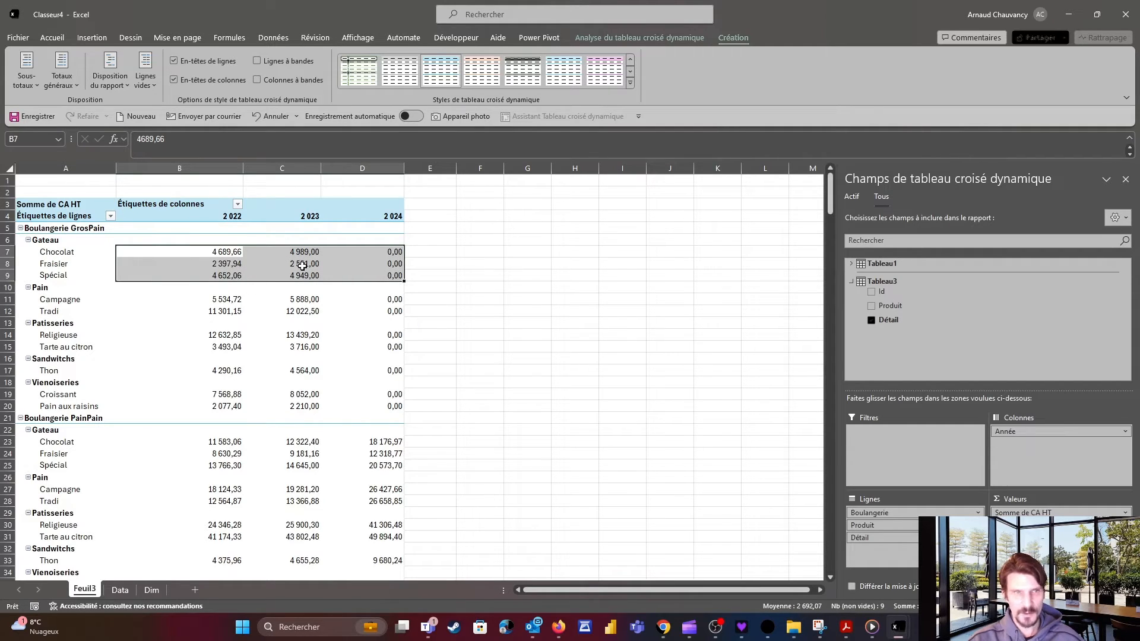
left_click(219, 252)
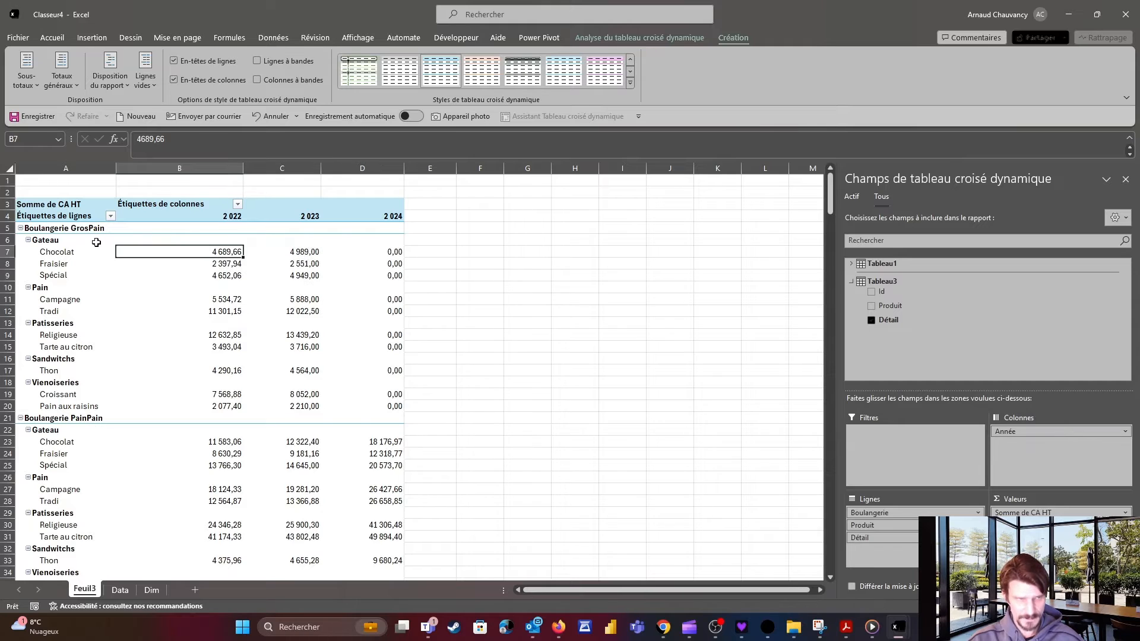
left_click_drag(71, 253, 70, 274)
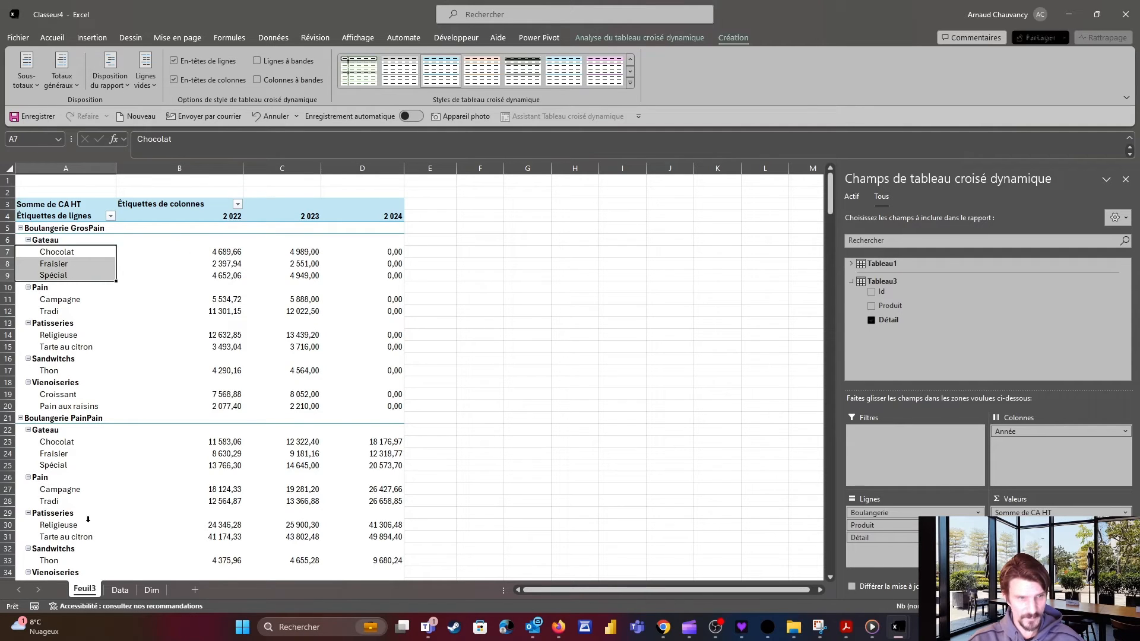
left_click(120, 591)
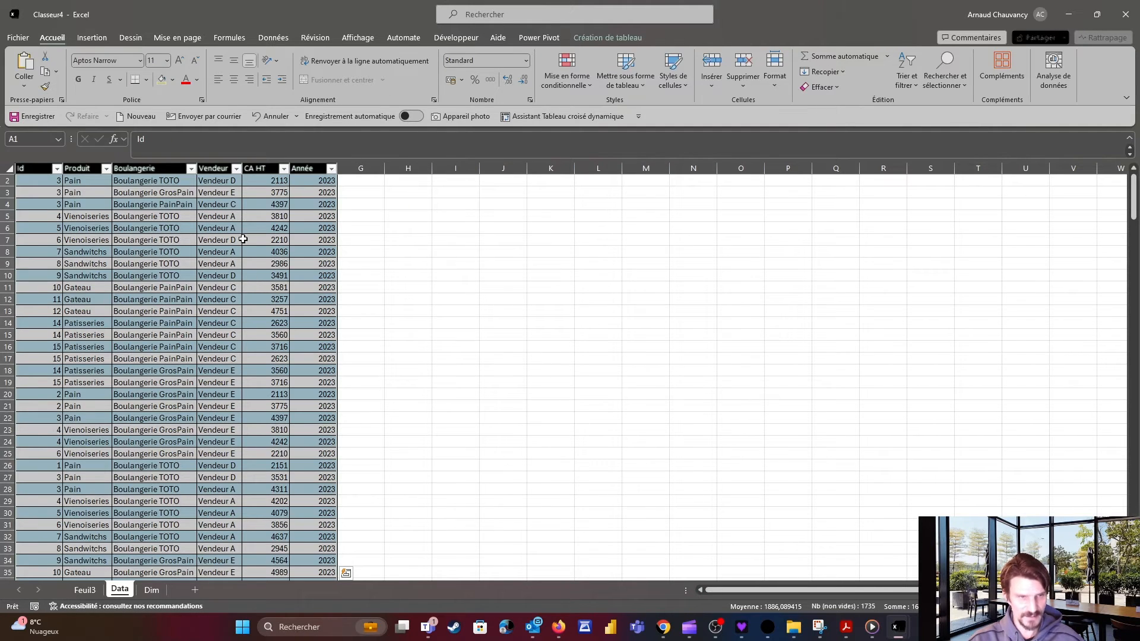
left_click(94, 588)
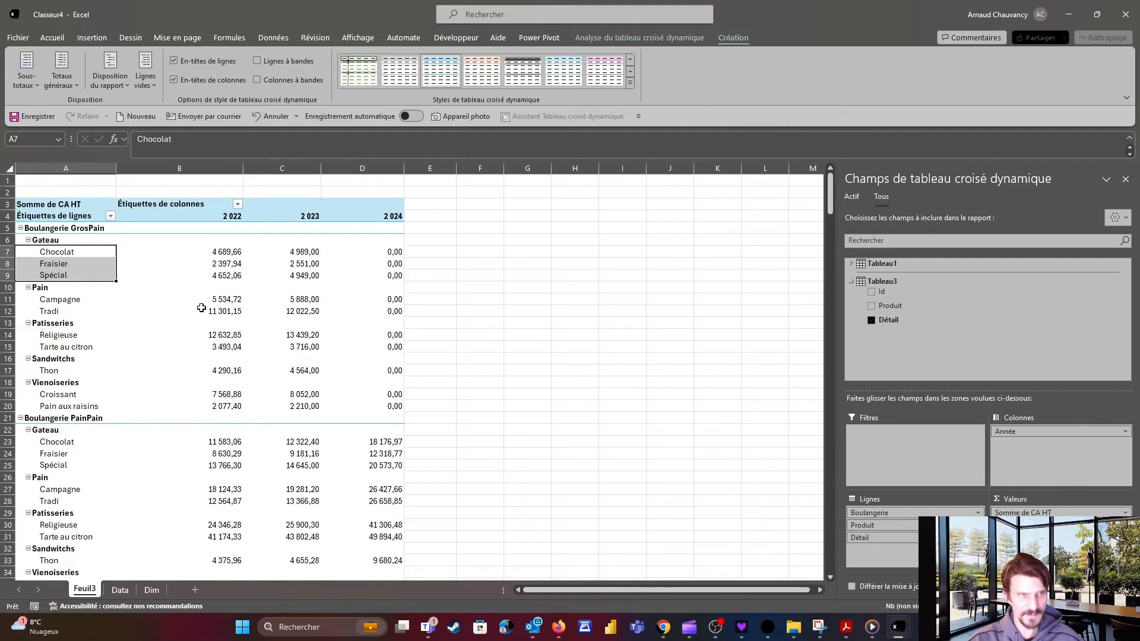
left_click(228, 254)
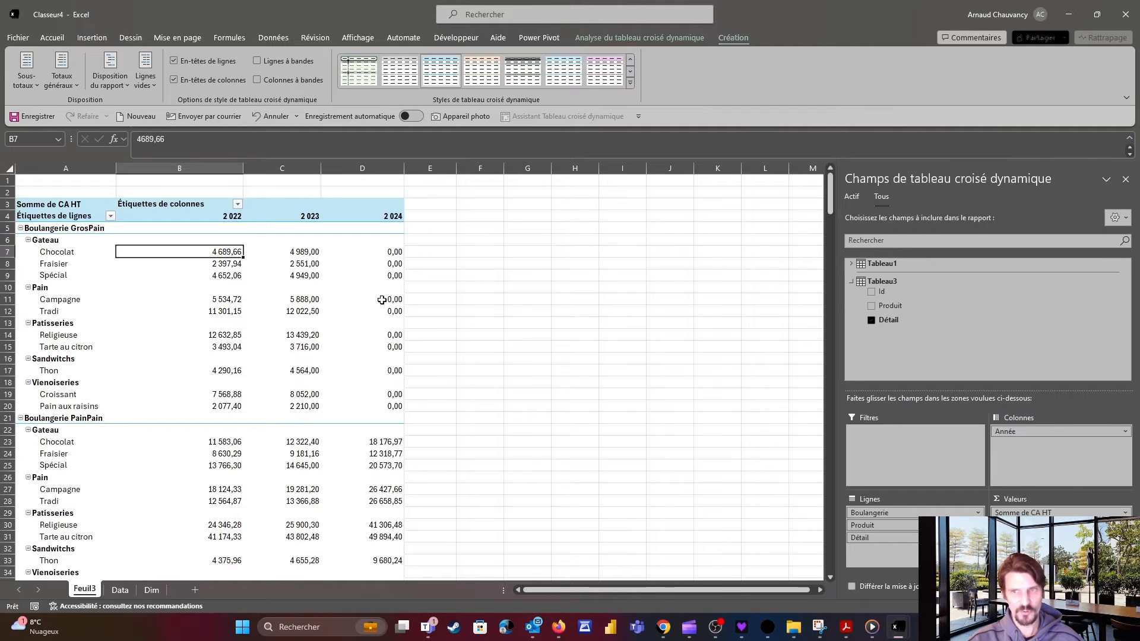
Start a new measure in Tableau1 and name it CA TTC
left_click(882, 265)
right_click(881, 266)
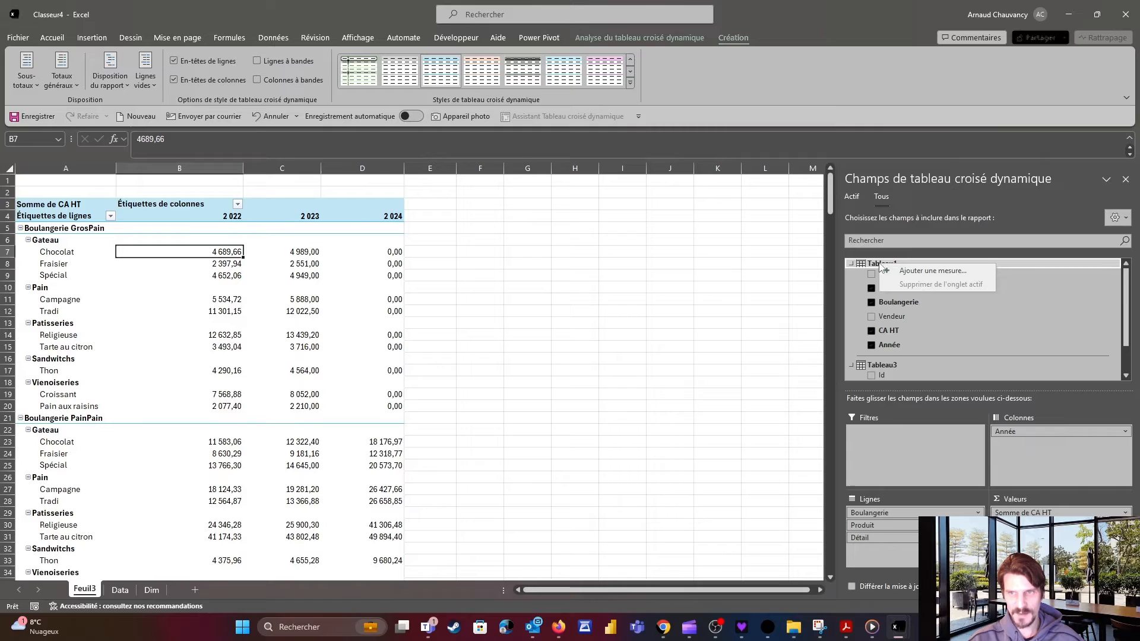
left_click(919, 271)
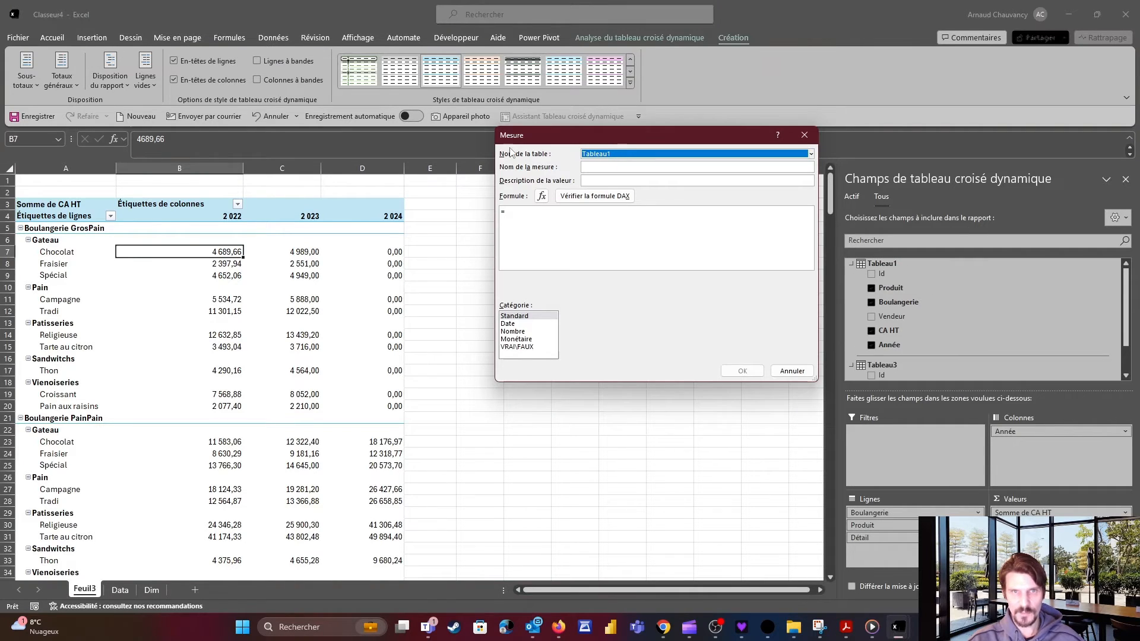
left_click(623, 168)
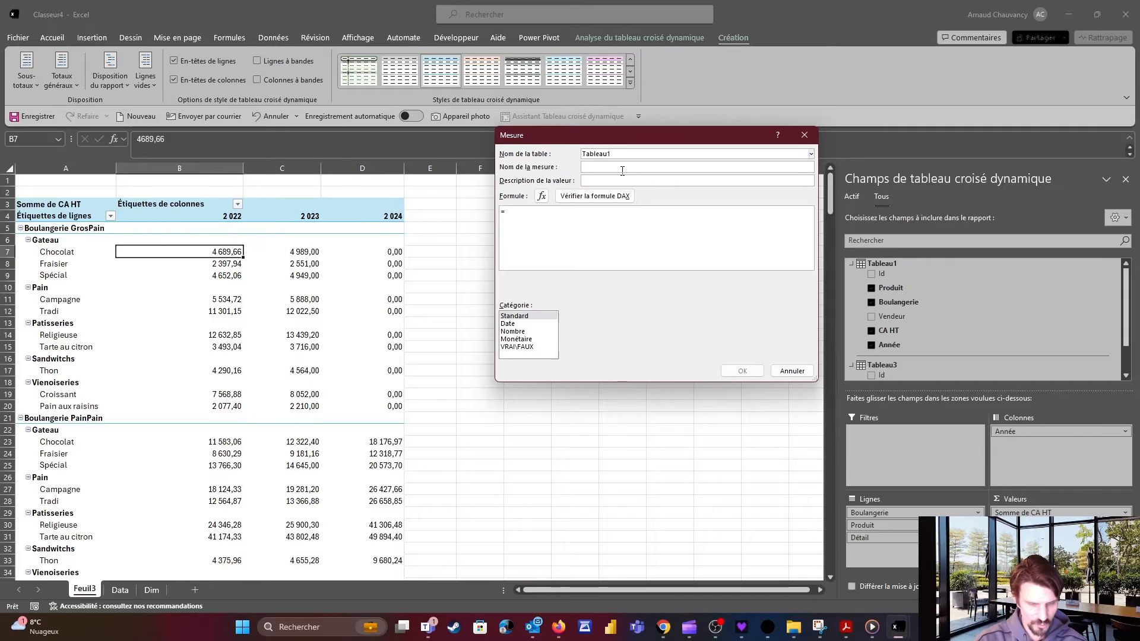
type("CA TRT")
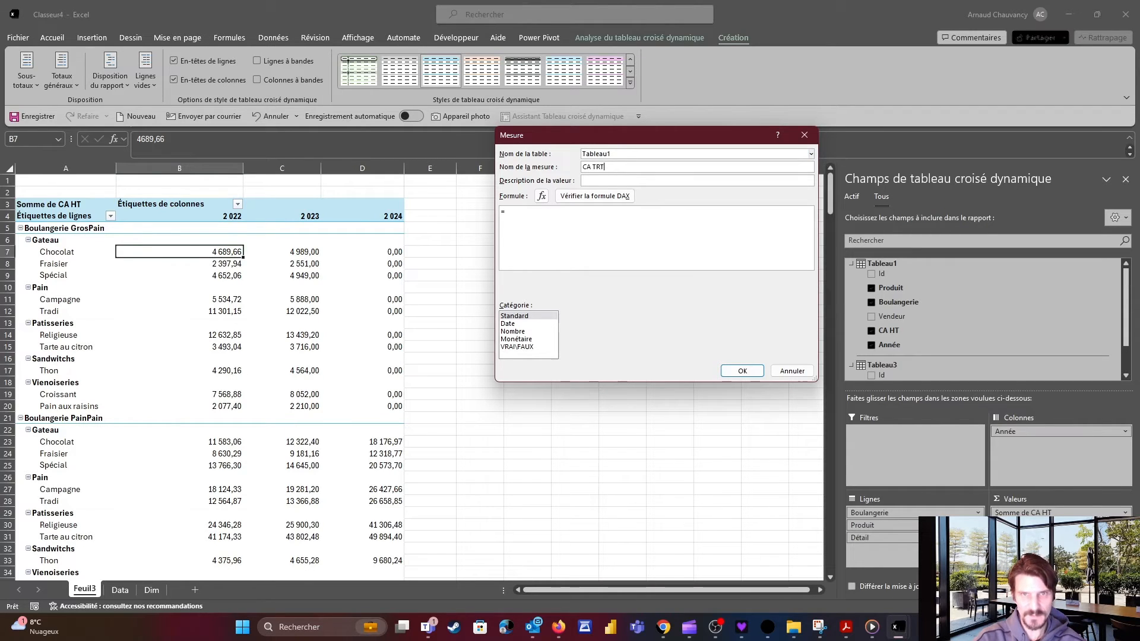
key("BackSpace")
key("BackSpace")
type("TC")
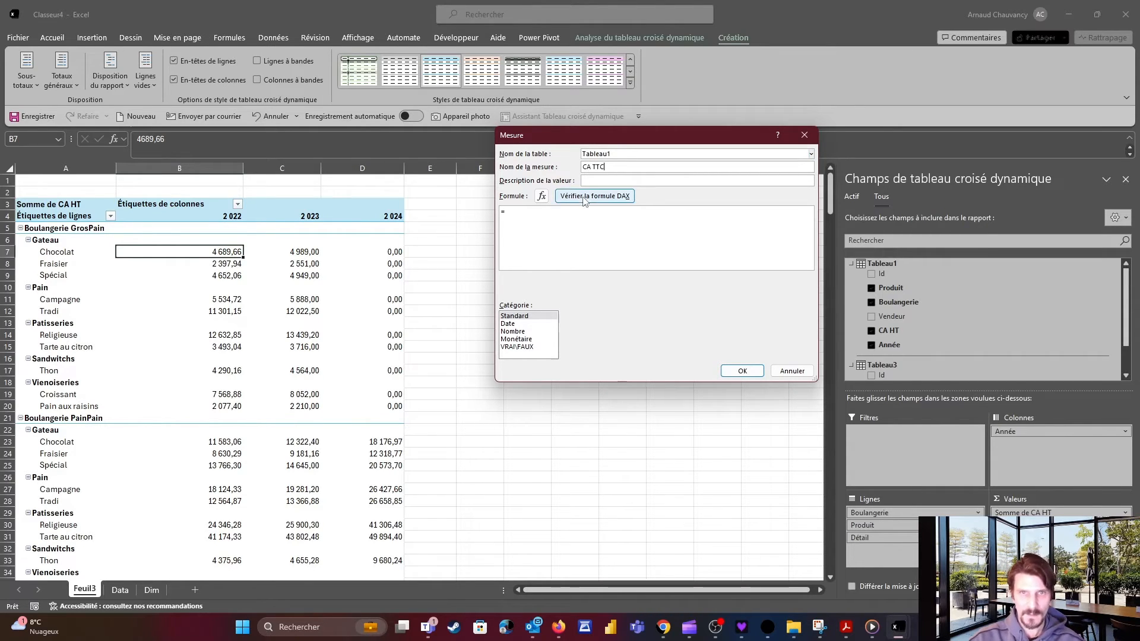
Browse the DATETIME functions available for the measure's formula, then close the function list without inserting one
left_click(532, 212)
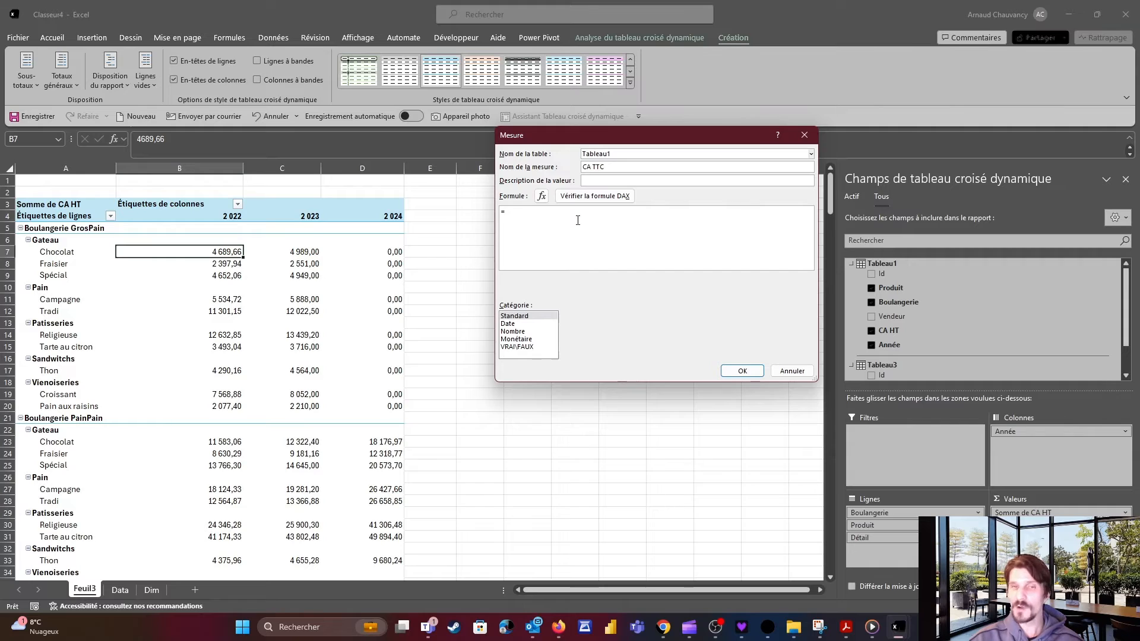
left_click(542, 196)
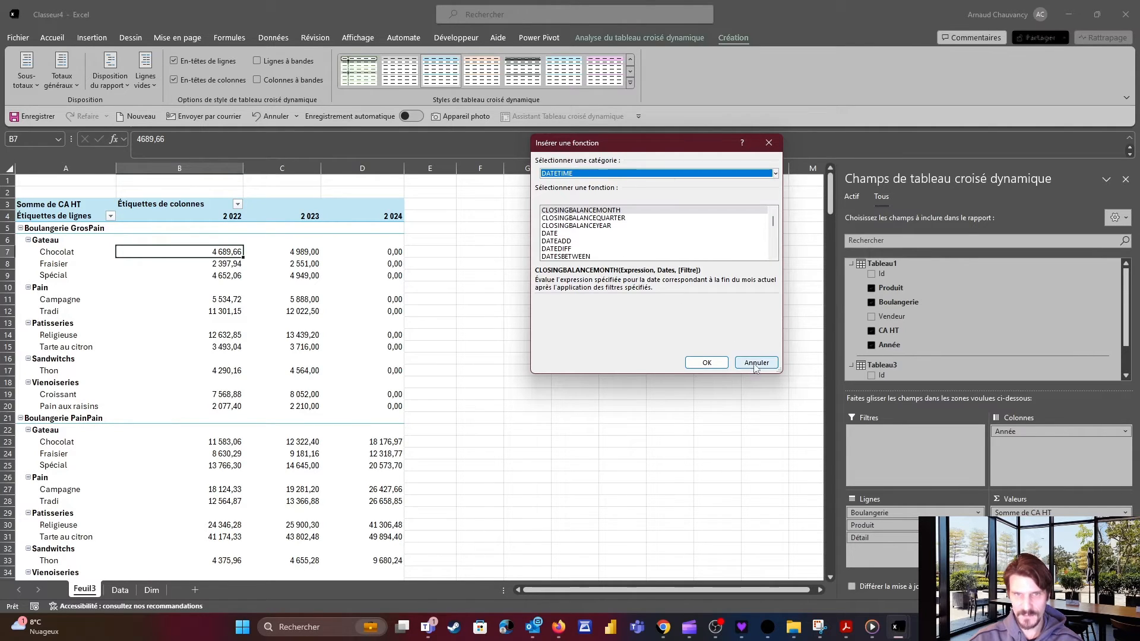
scroll(628, 231, "down", 9)
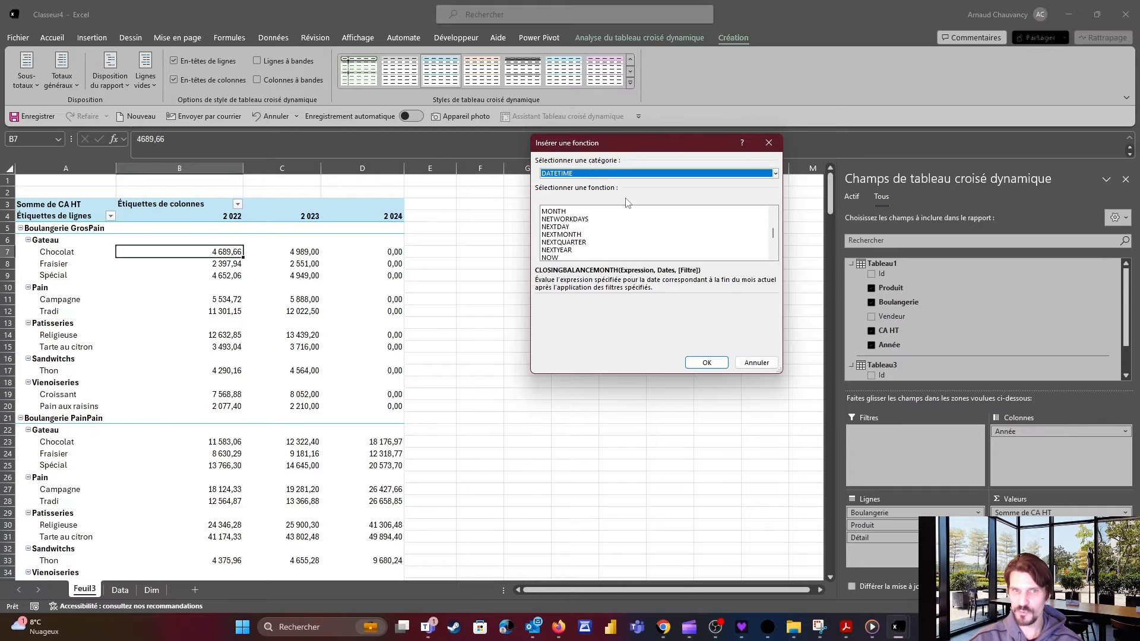
scroll(629, 229, "down", 6)
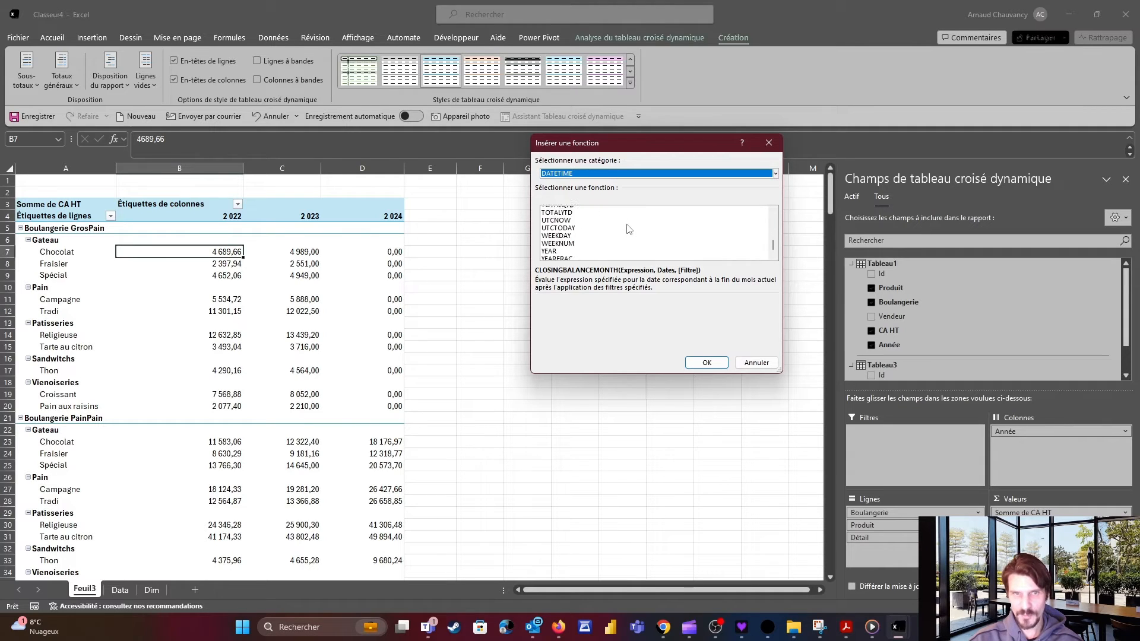
scroll(629, 229, "up", 3)
scroll(629, 228, "up", 2)
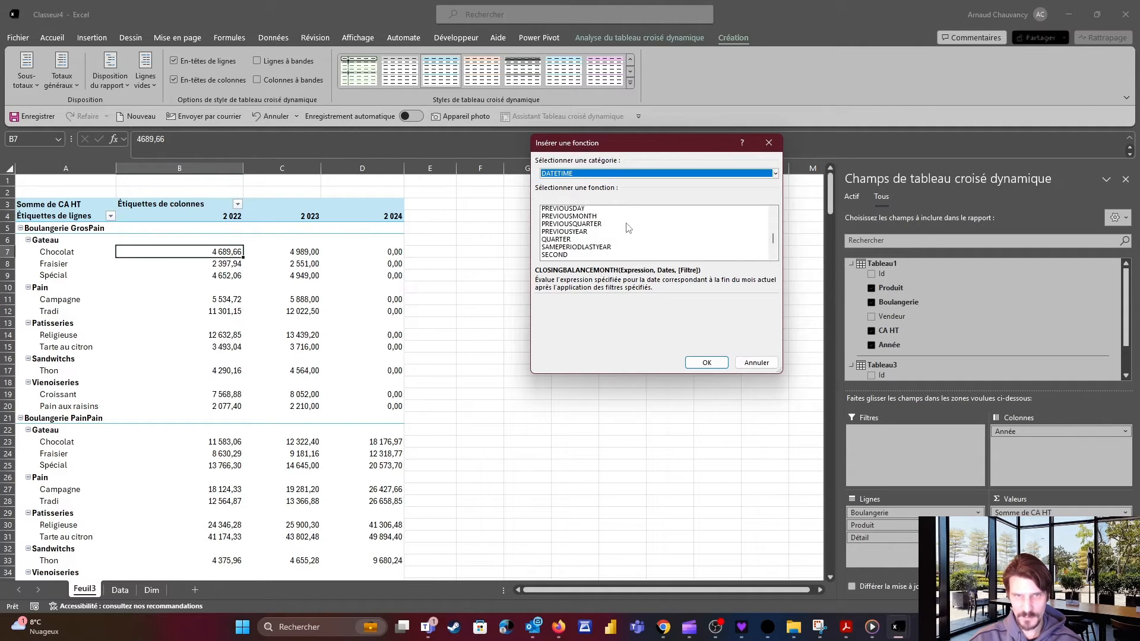
scroll(610, 226, "down", 1)
scroll(609, 230, "down", 1)
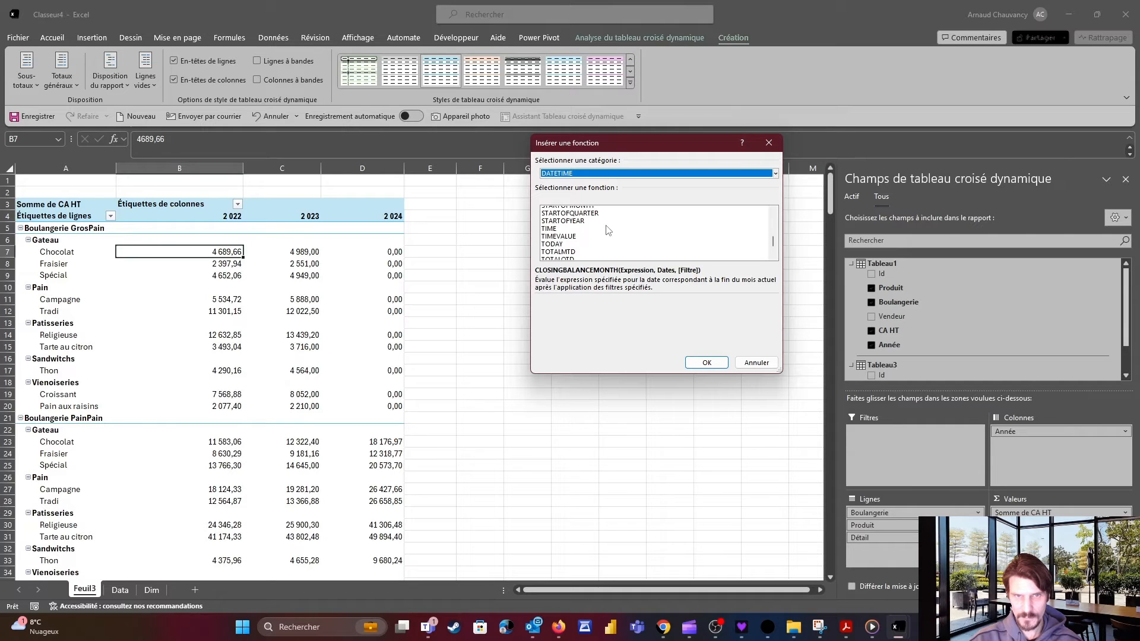
scroll(608, 230, "up", 4)
left_click(745, 362)
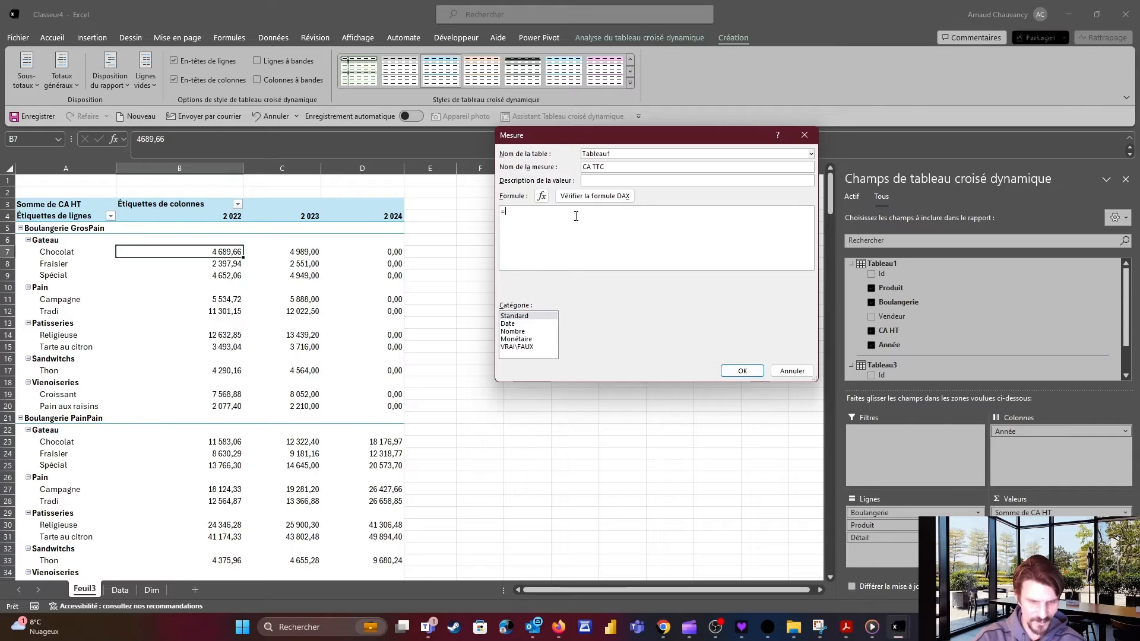
Define the CA TTC measure as =SUM(Tableau1[CA HT])*1.2, create it and add it to the pivot table's values
type("SUM(")
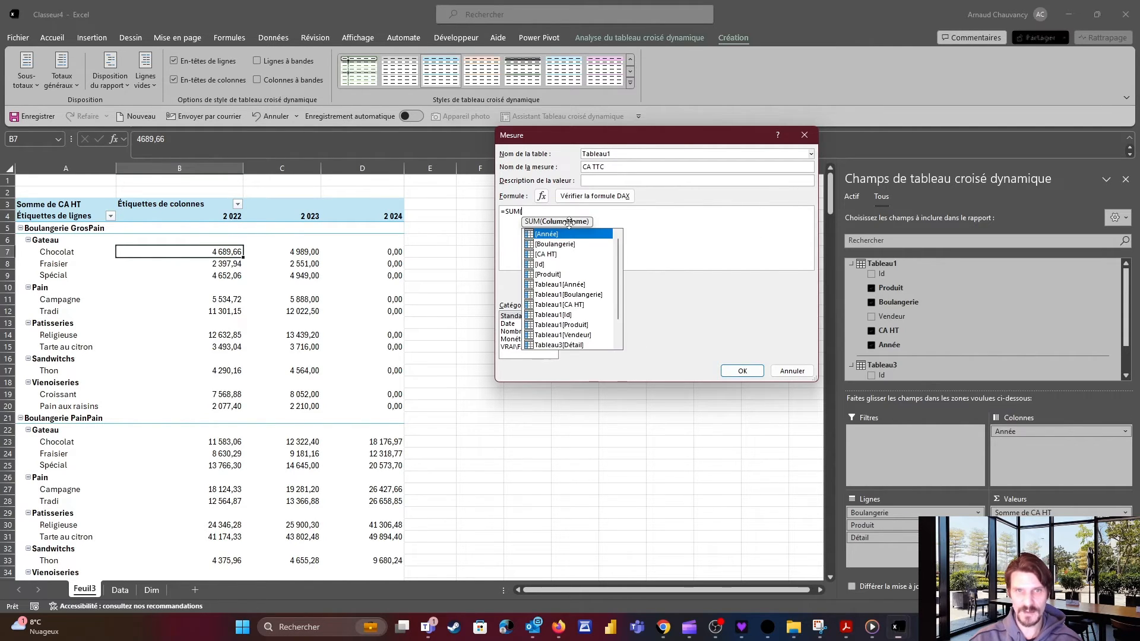
double_click(540, 223)
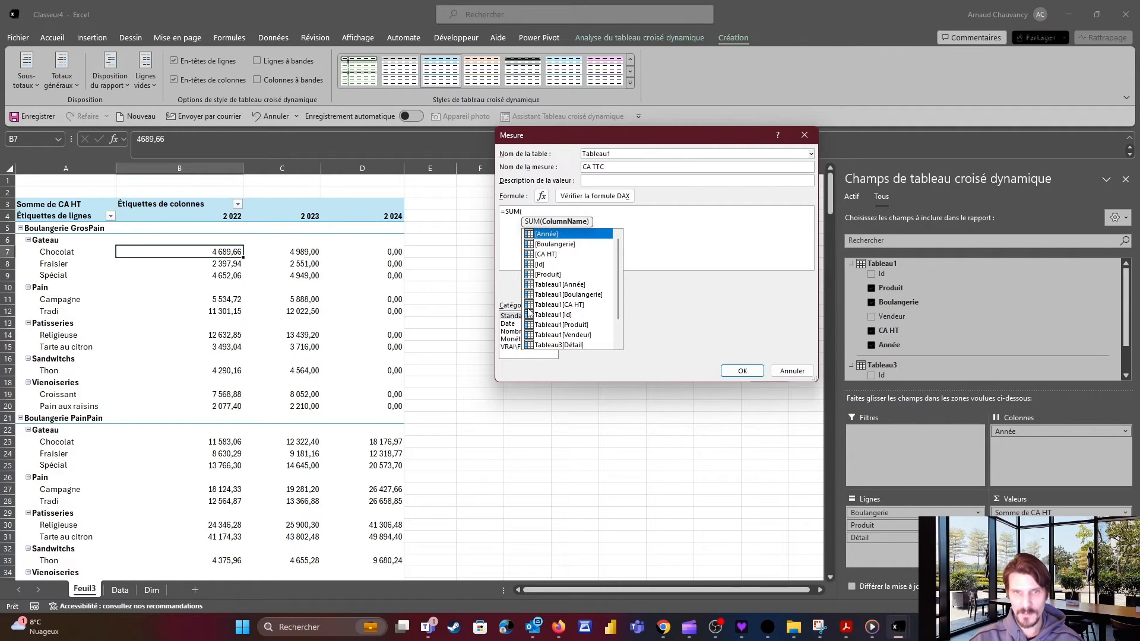
left_click(553, 305)
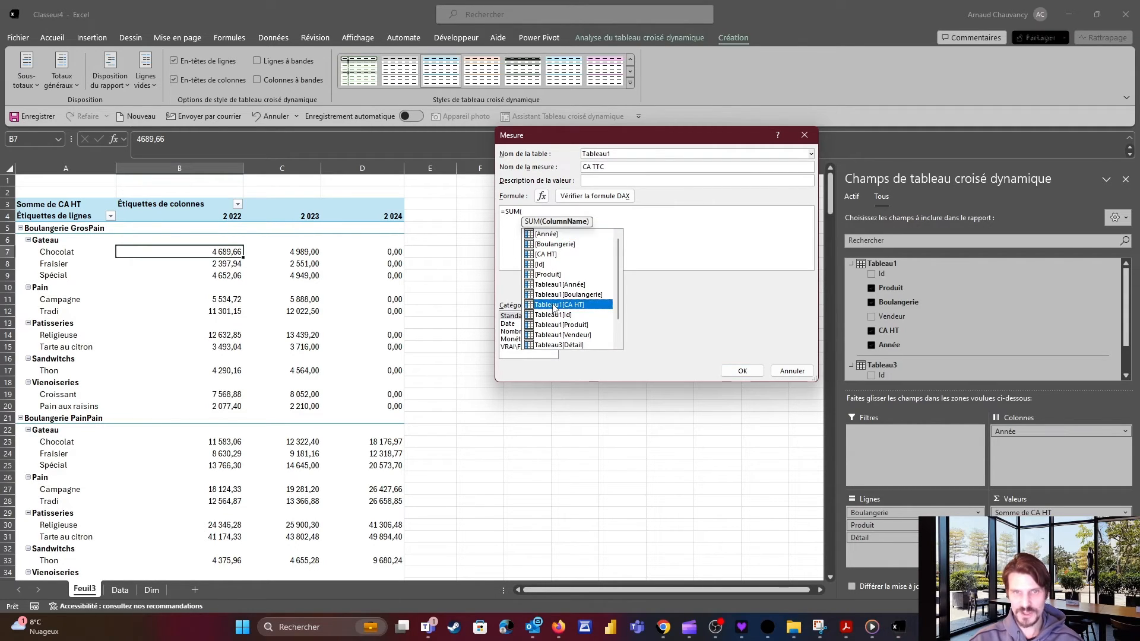
double_click(554, 305)
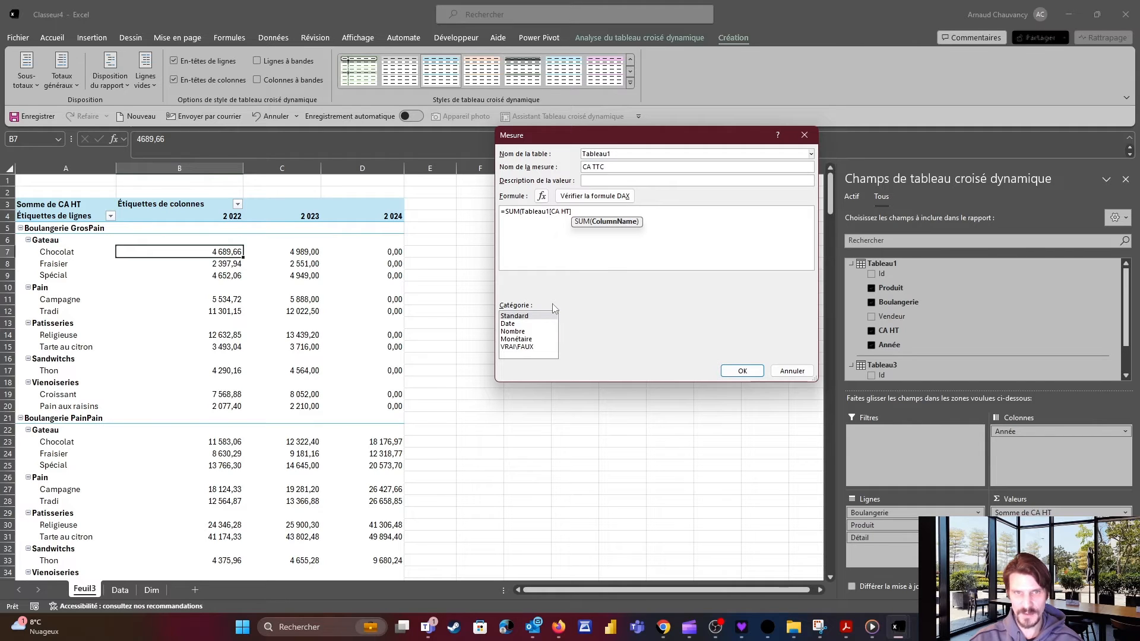
type(")*1.2")
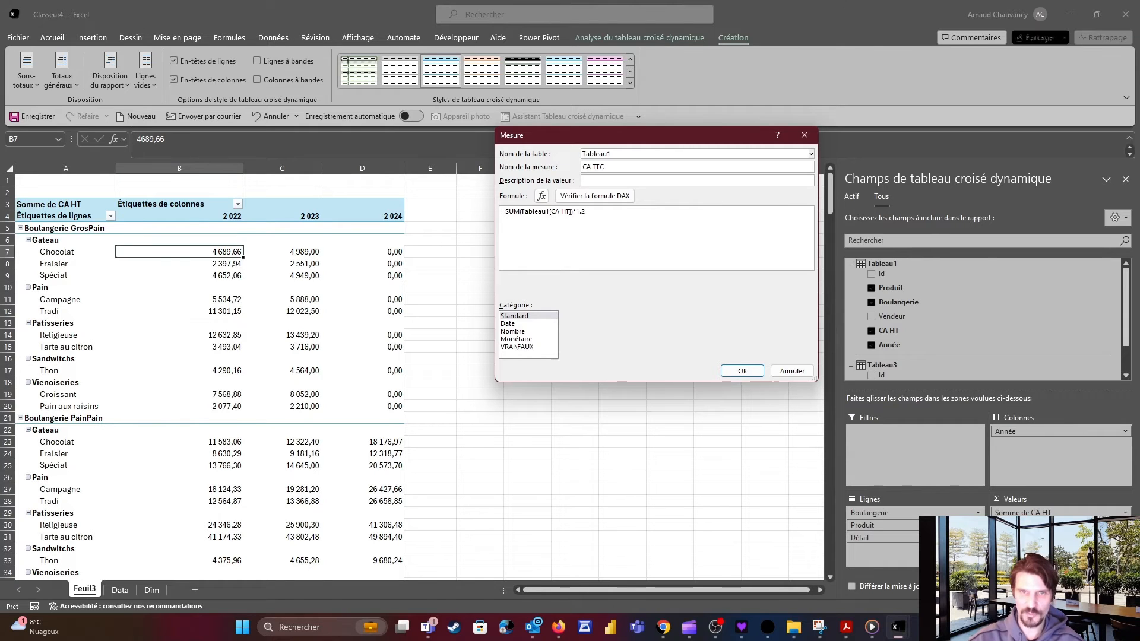
left_click(727, 374)
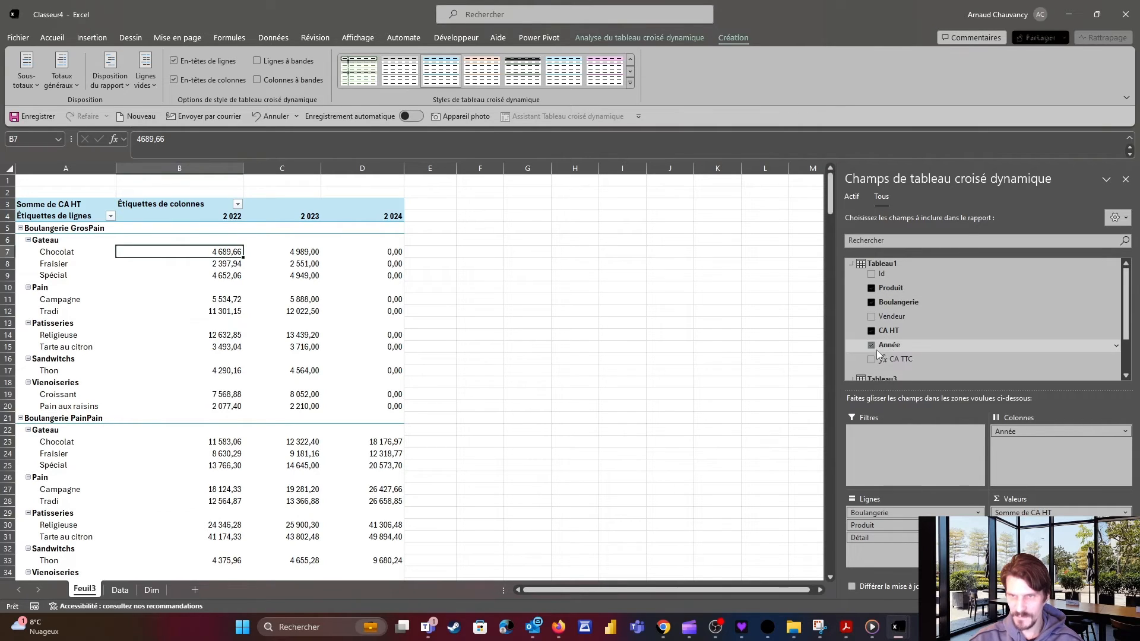
left_click_drag(893, 360, 1057, 525)
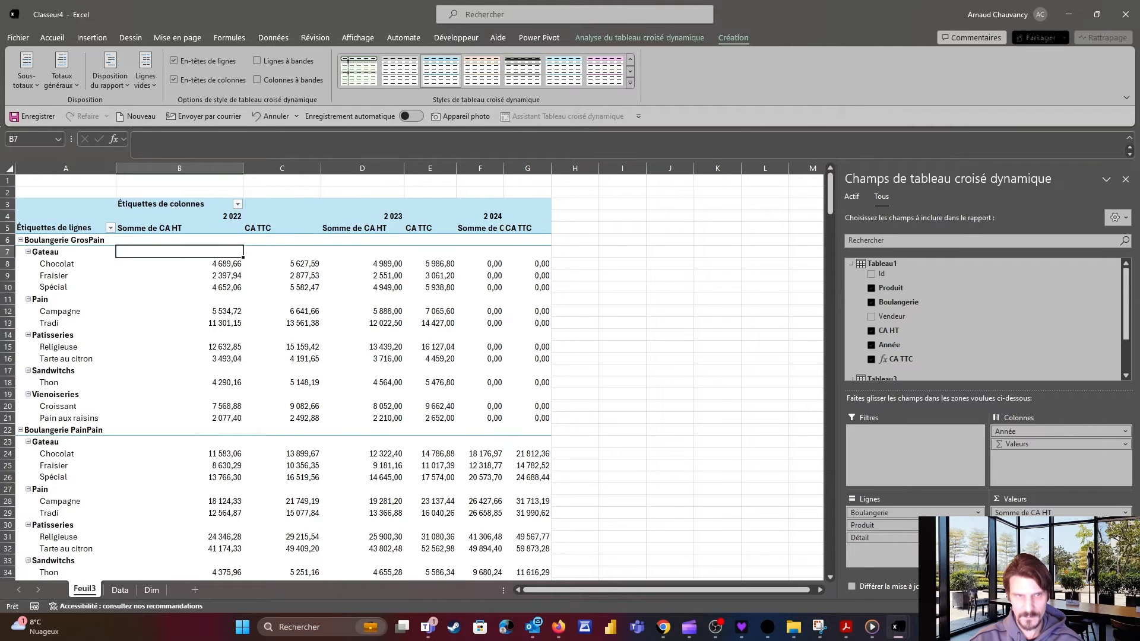
Rename the Somme de CA HT value heading to CA HT and widen column E
left_click(354, 230)
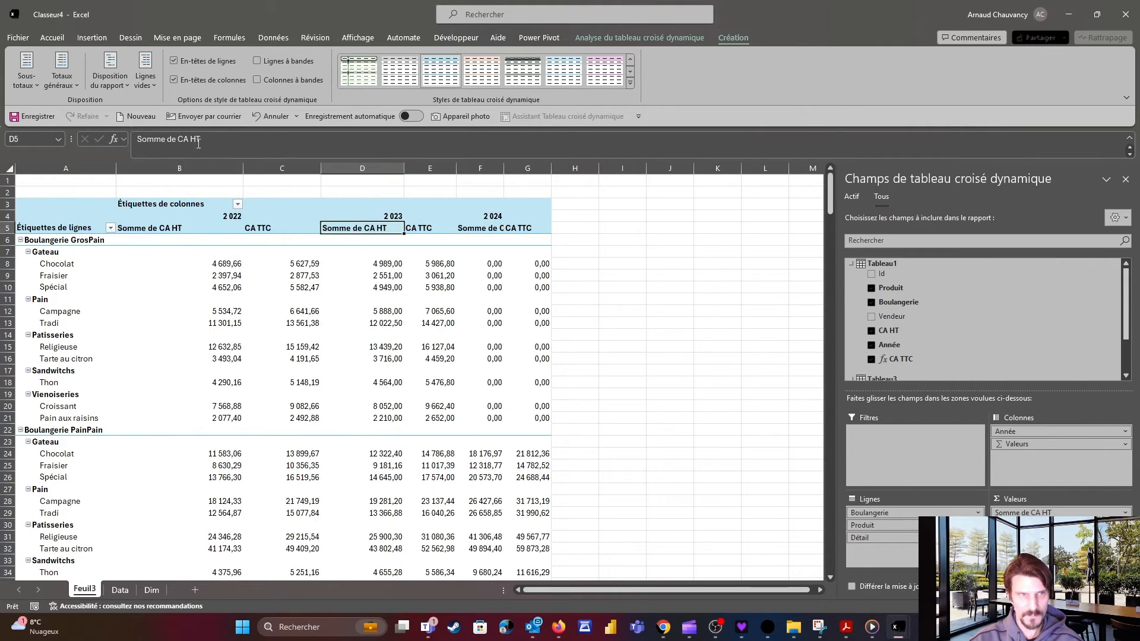
left_click(181, 139)
key("BackSpace")
key("BackSpace")
key("BackSpace")
key("BackSpace")
key("BackSpace")
key("BackSpace")
key("BackSpace")
key("BackSpace")
key("BackSpace")
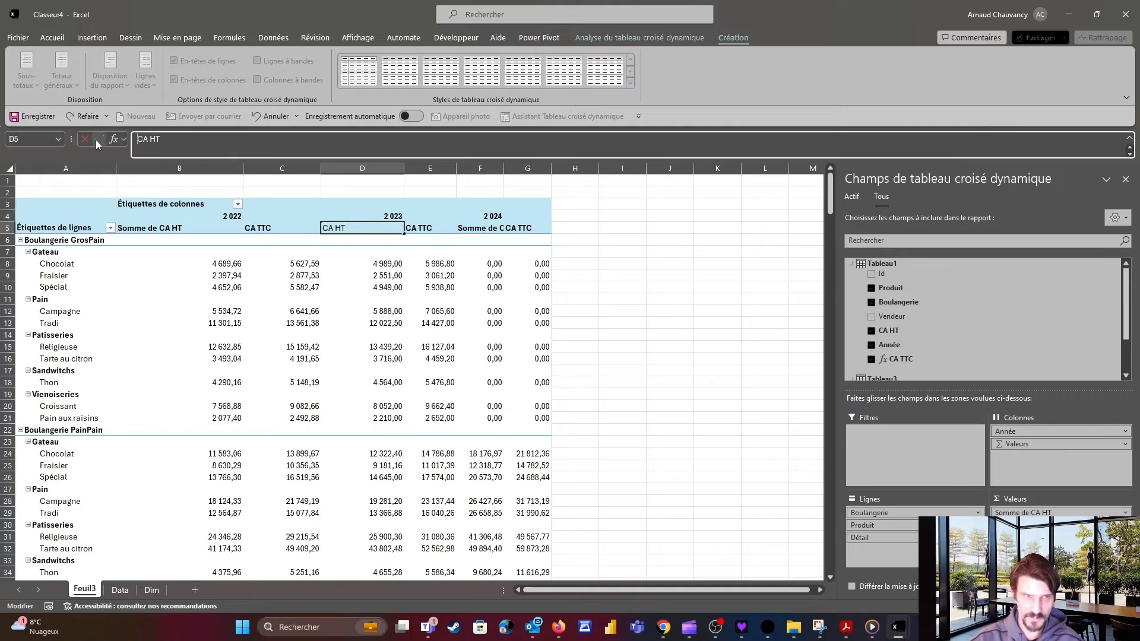
key("Return")
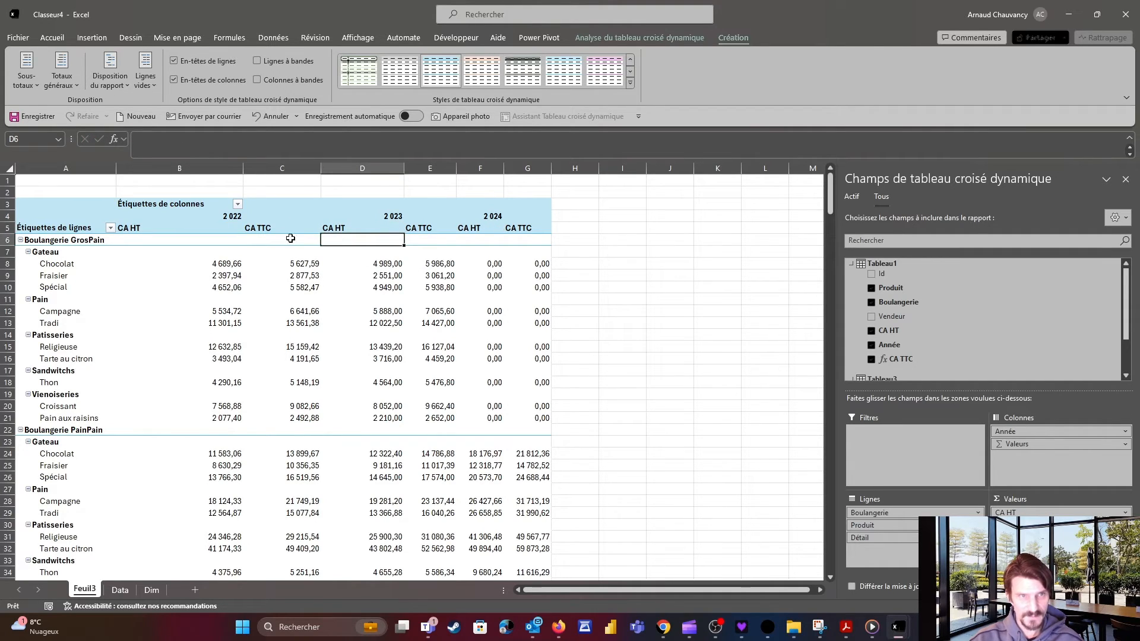
left_click_drag(264, 231, 279, 349)
left_click_drag(453, 169, 476, 169)
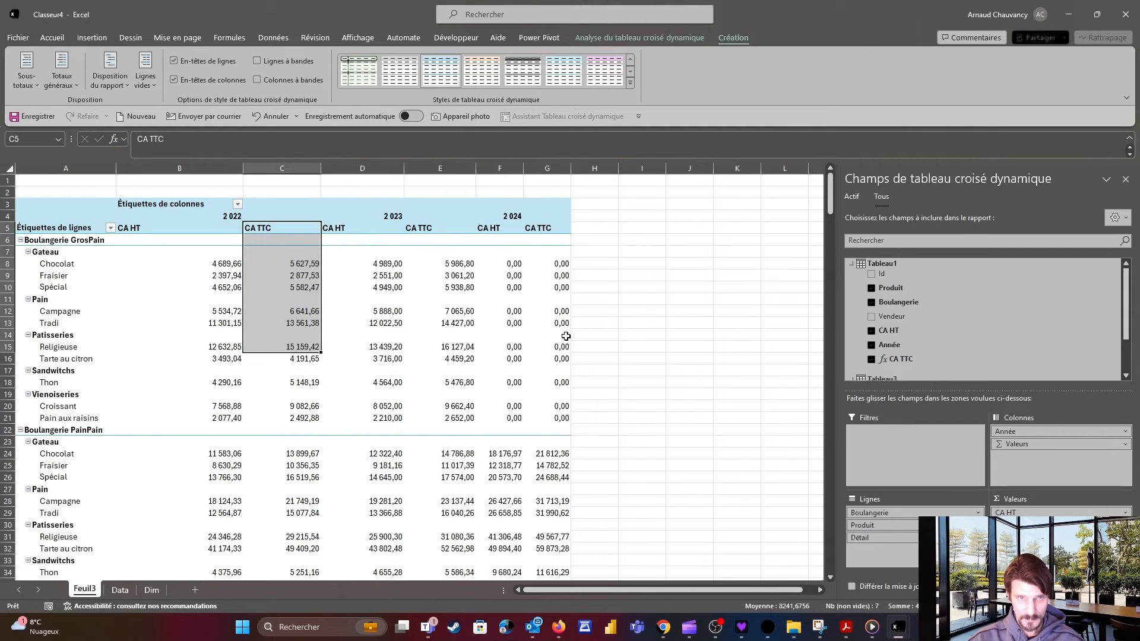
Remove Produit and Boulangerie from the pivot rows and CA HT from the values, keeping Détail by Année with CA TTC
scroll(871, 327, "down", 1)
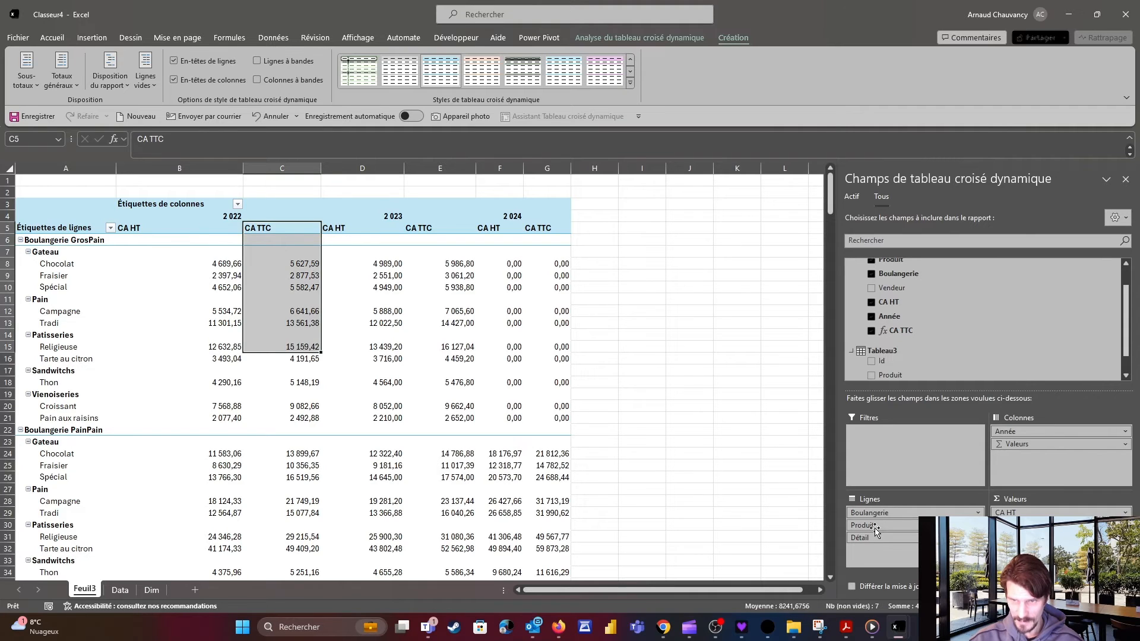
left_click_drag(876, 528, 791, 481)
left_click_drag(870, 512, 765, 448)
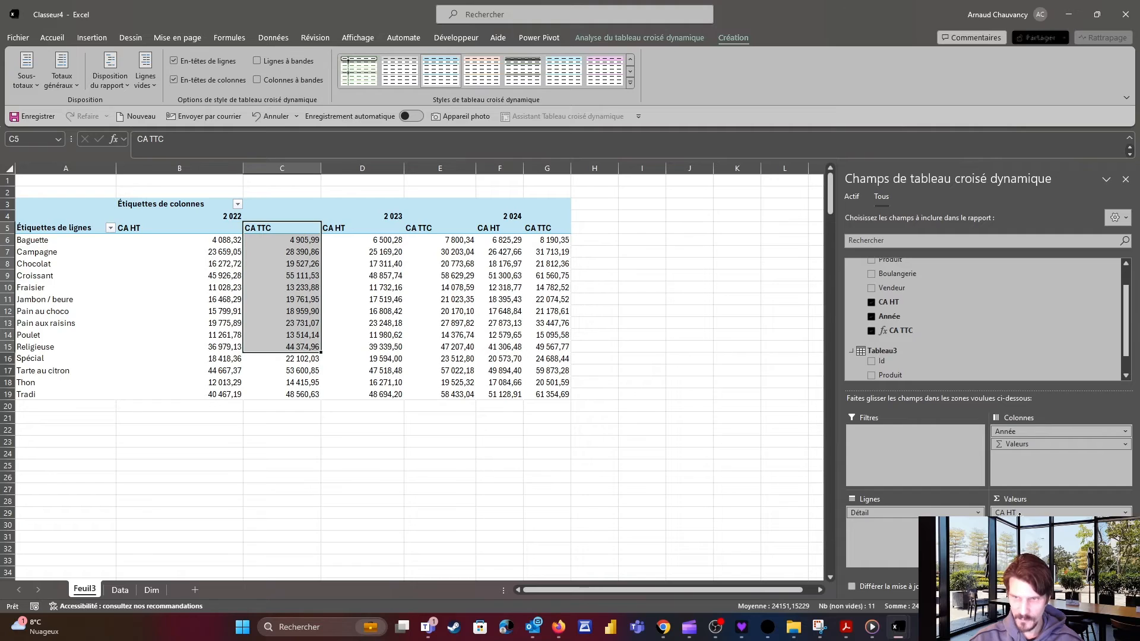
left_click_drag(1020, 513, 770, 355)
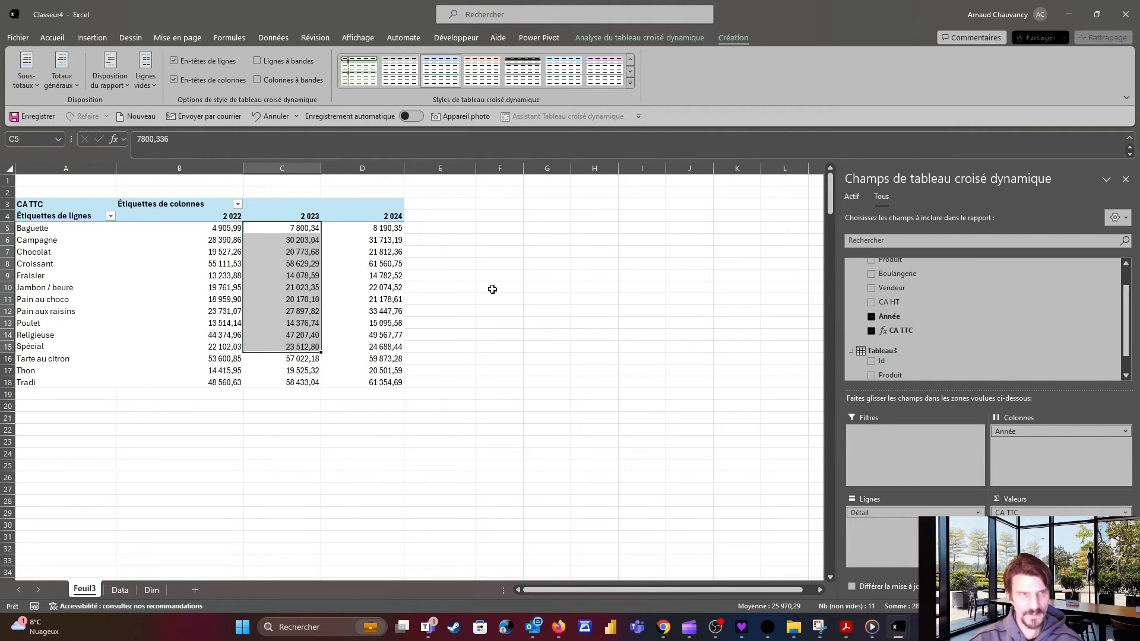
Review the Détail labels and yearly CA TTC amounts in the pivot table against the product table on the Dim sheet
left_click_drag(76, 228, 70, 375)
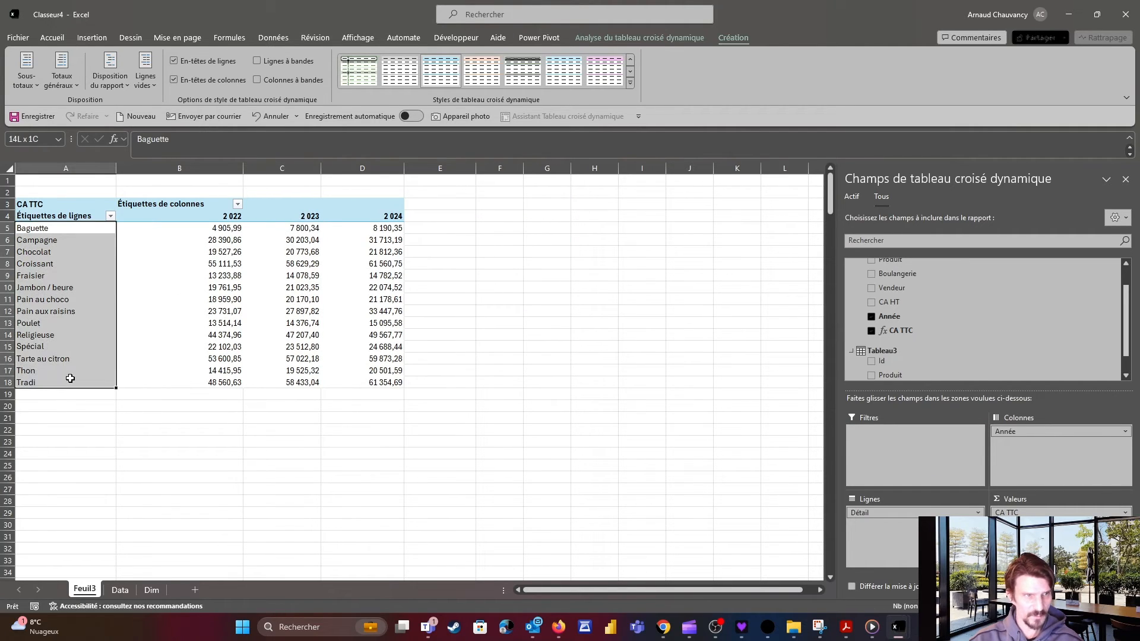
left_click_drag(203, 229, 353, 382)
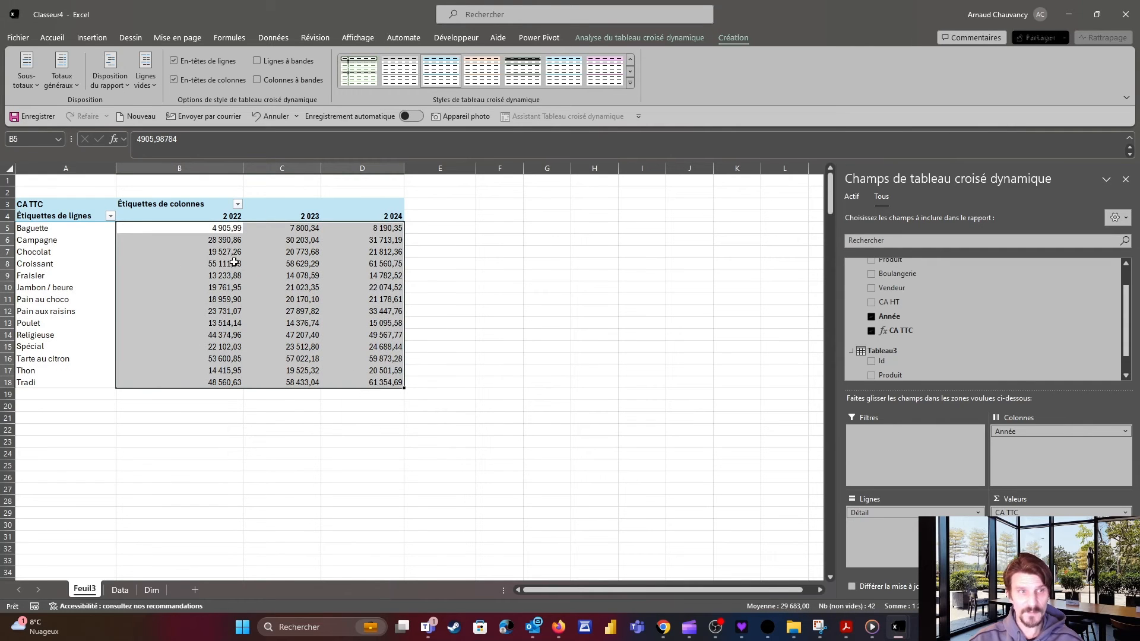
left_click(151, 590)
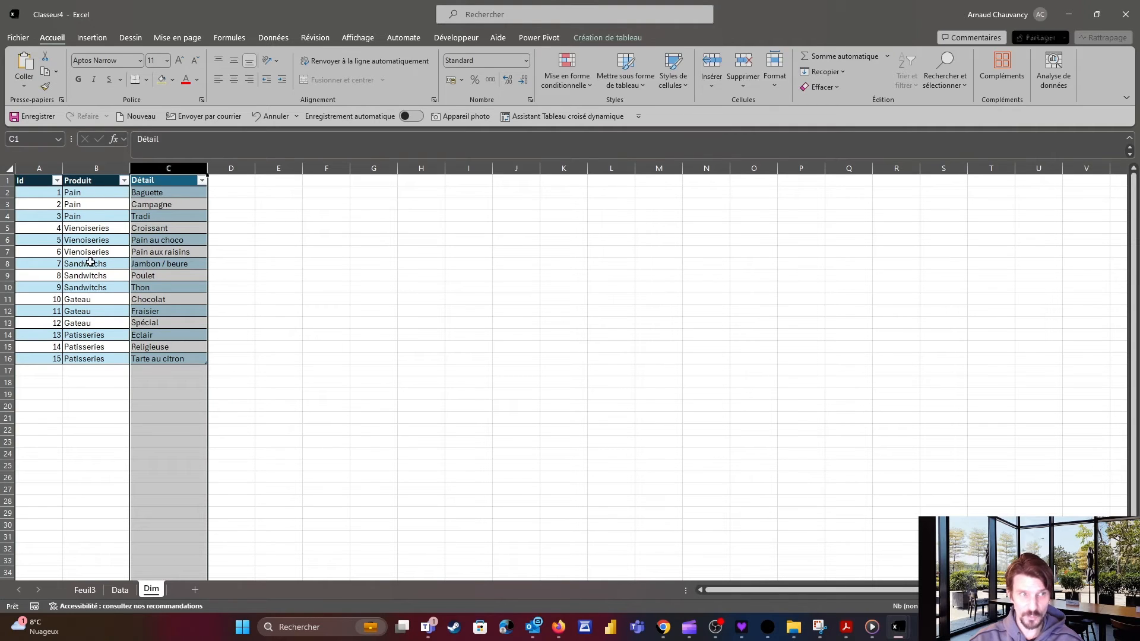
left_click(84, 590)
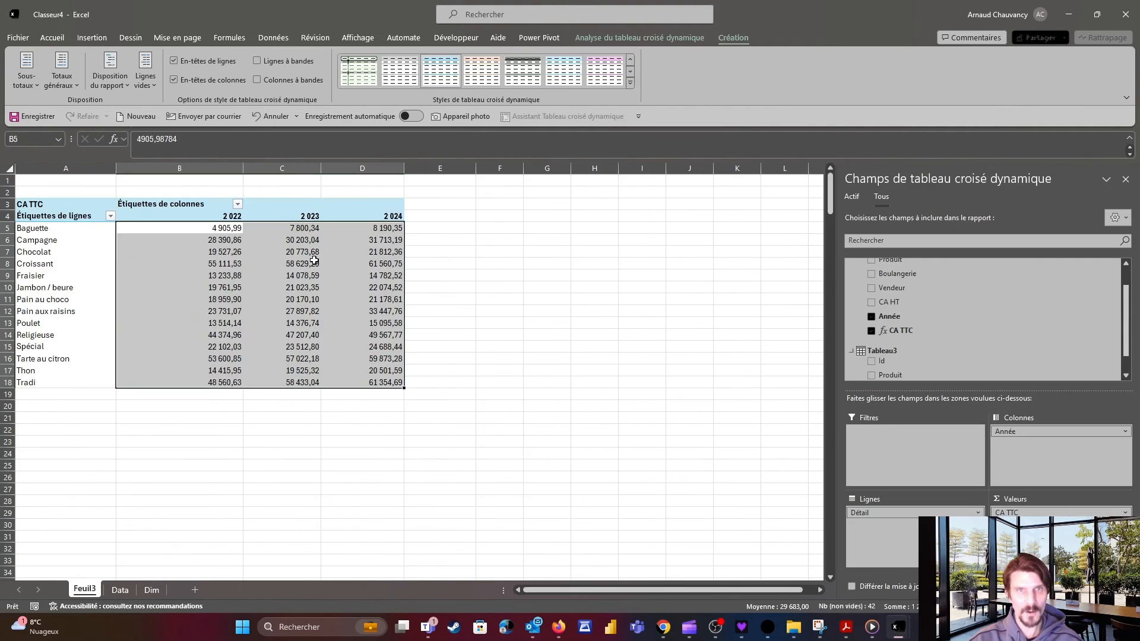
left_click(314, 262)
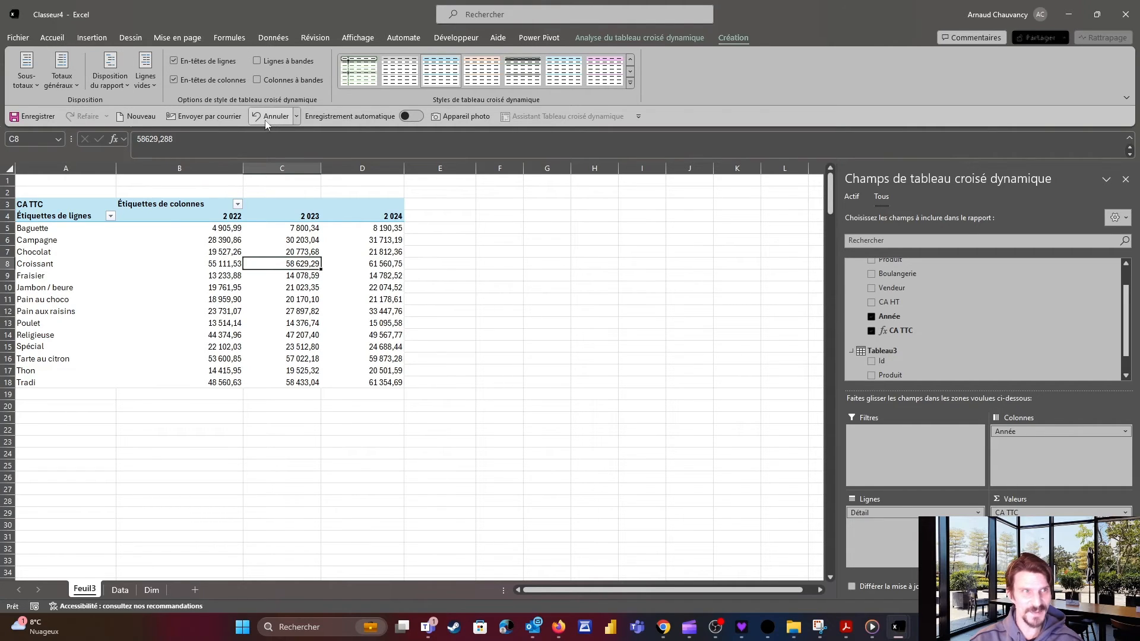
Check in the Excel options that the Microsoft Power Pivot for Excel COM add-in is enabled, and confirm the add-in list
left_click(17, 39)
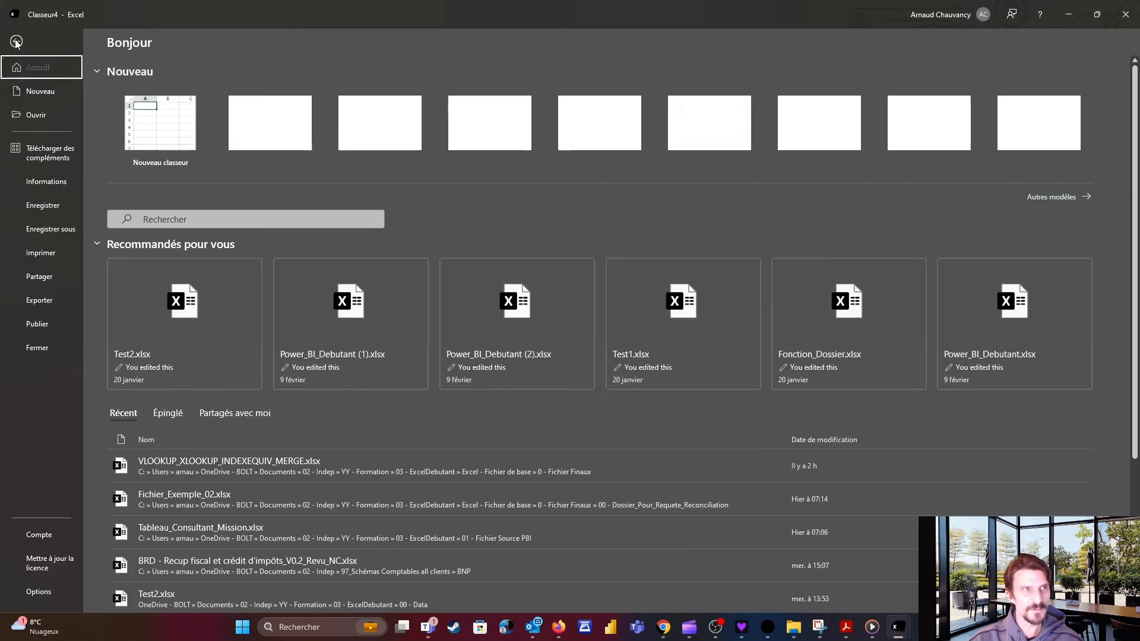
left_click(37, 590)
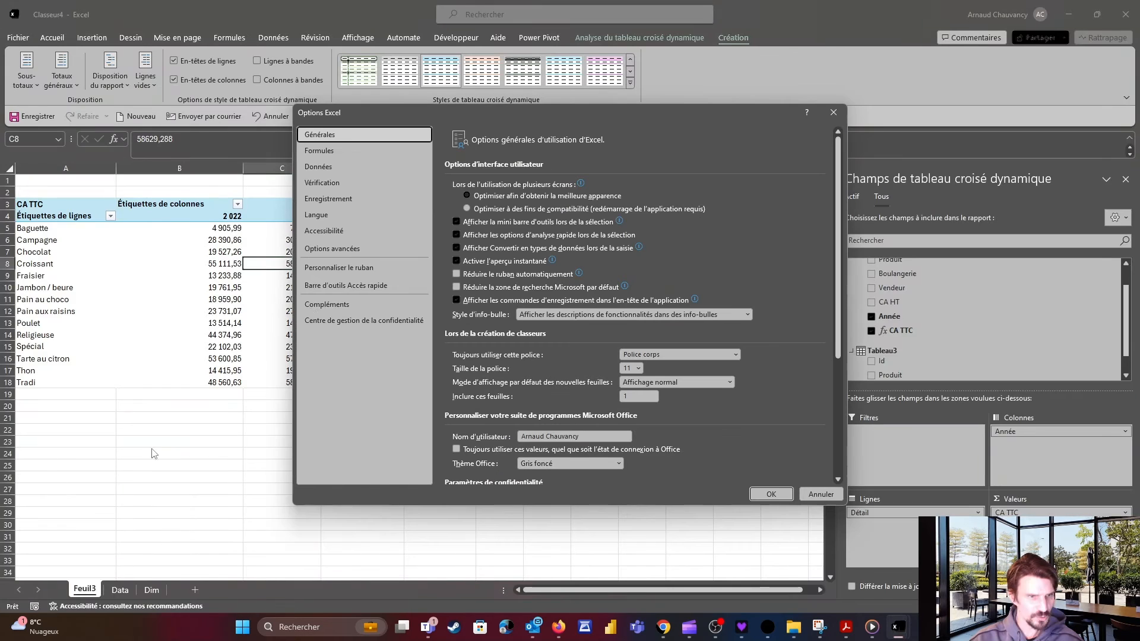
left_click(335, 268)
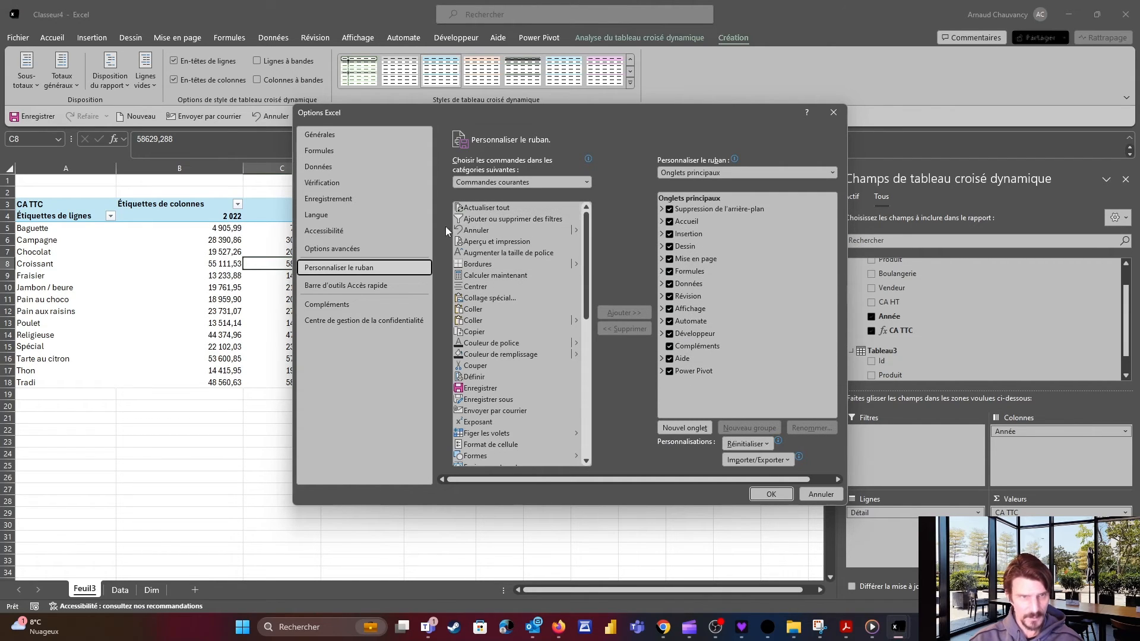
left_click(344, 304)
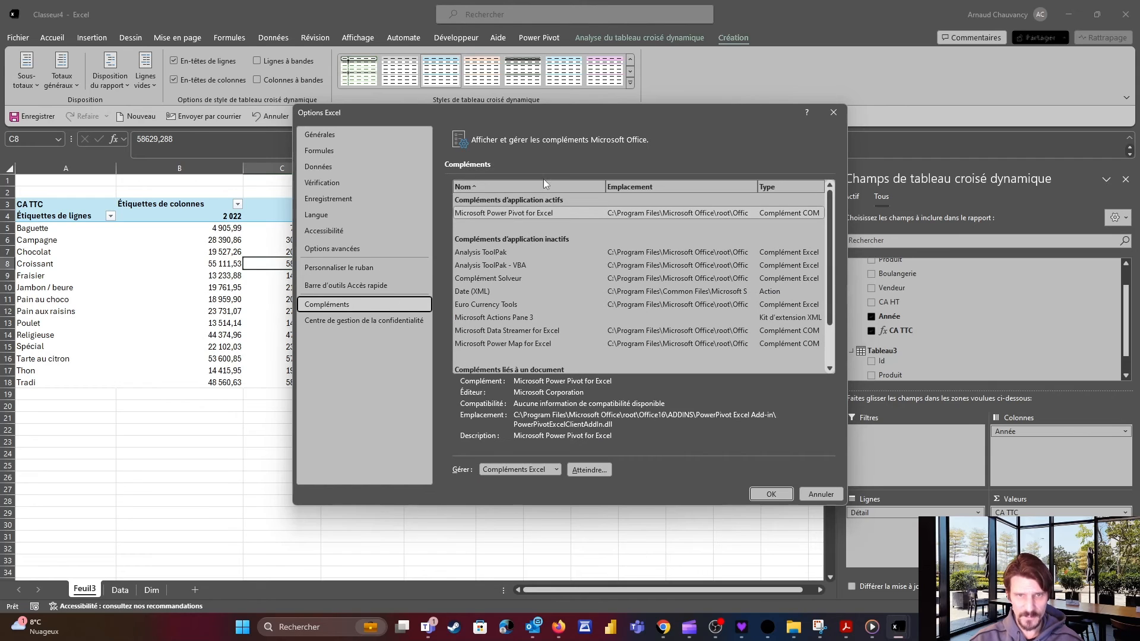
scroll(520, 230, "down", 1)
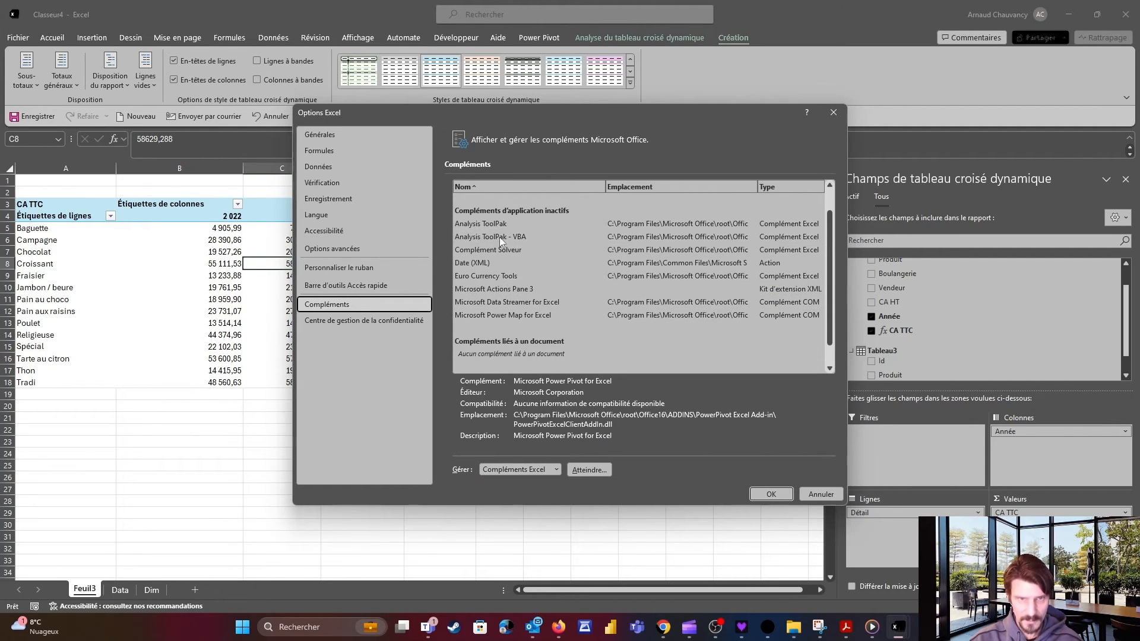
scroll(505, 315, "up", 1)
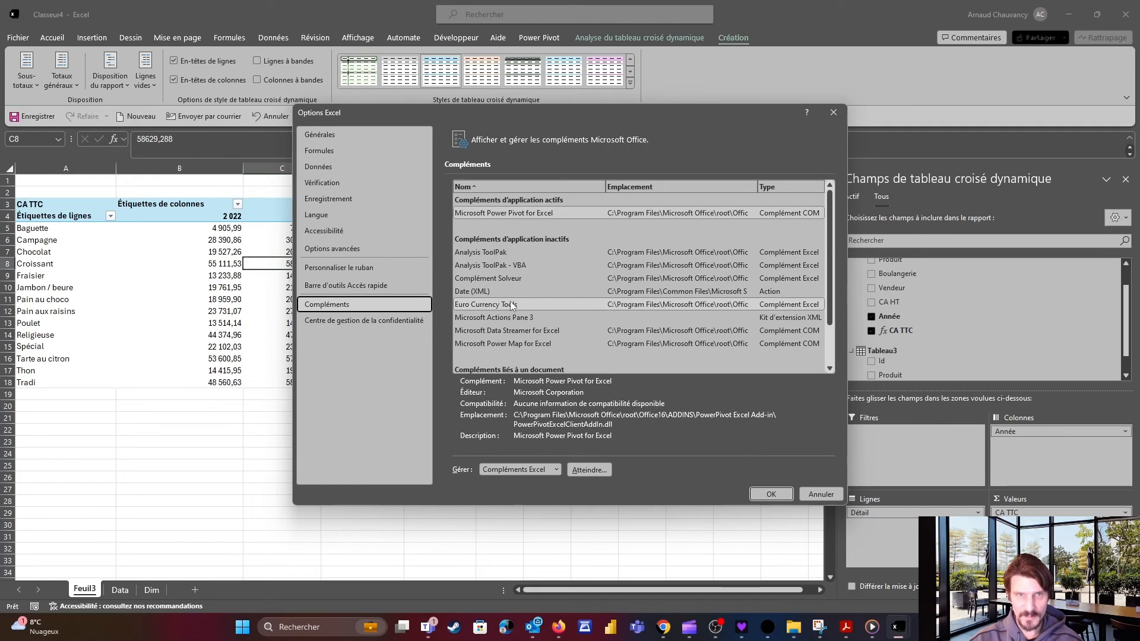
left_click(508, 213)
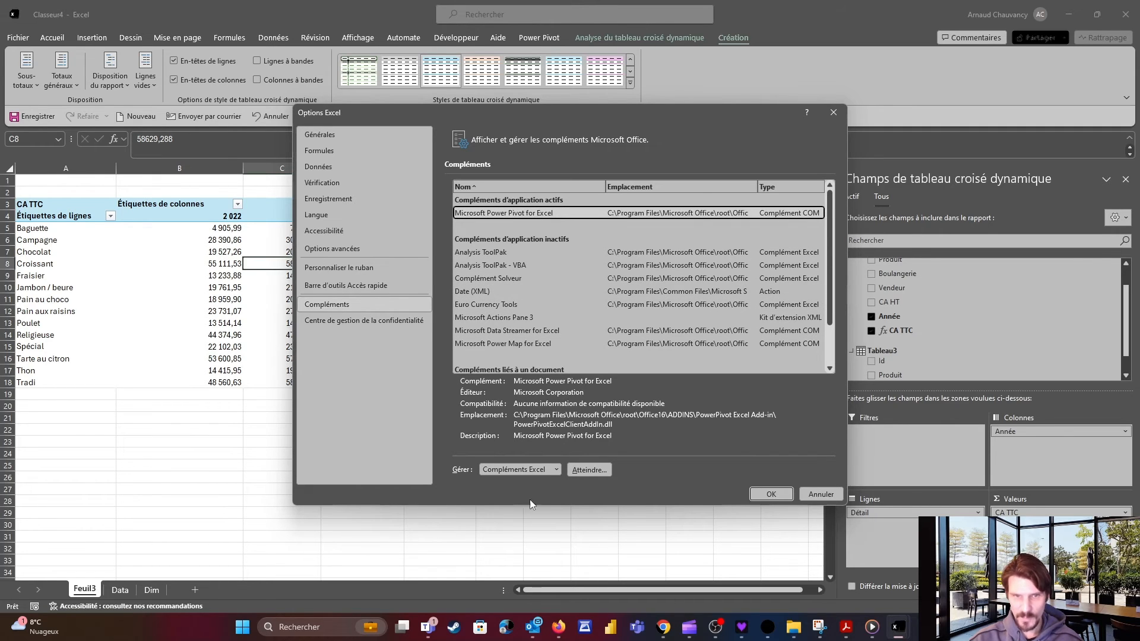
left_click(558, 471)
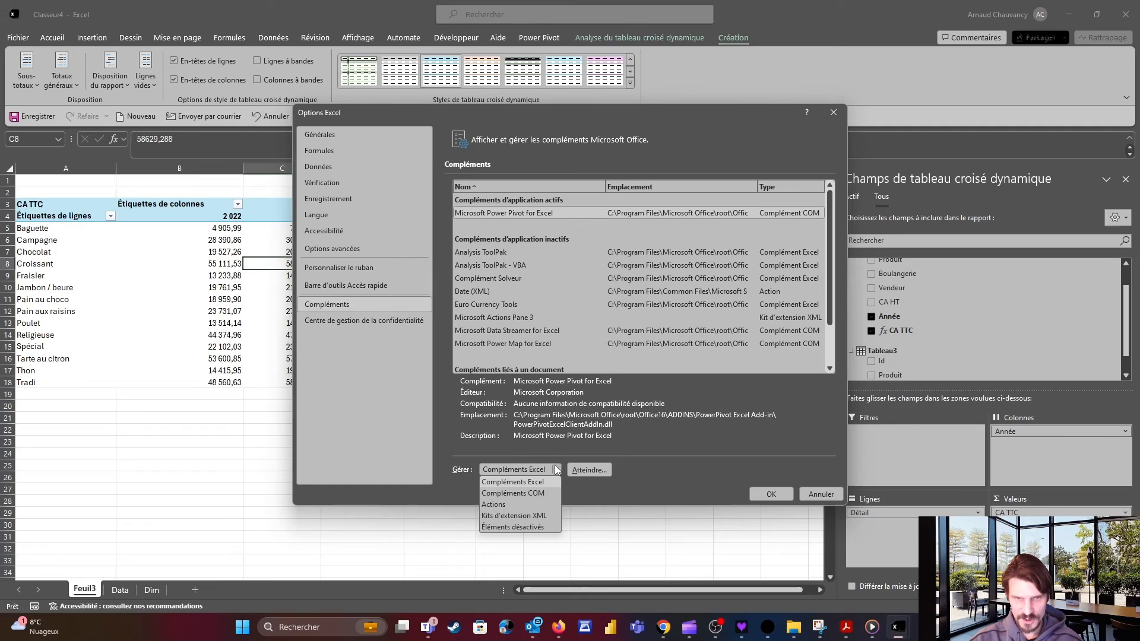
left_click(533, 493)
left_click(588, 471)
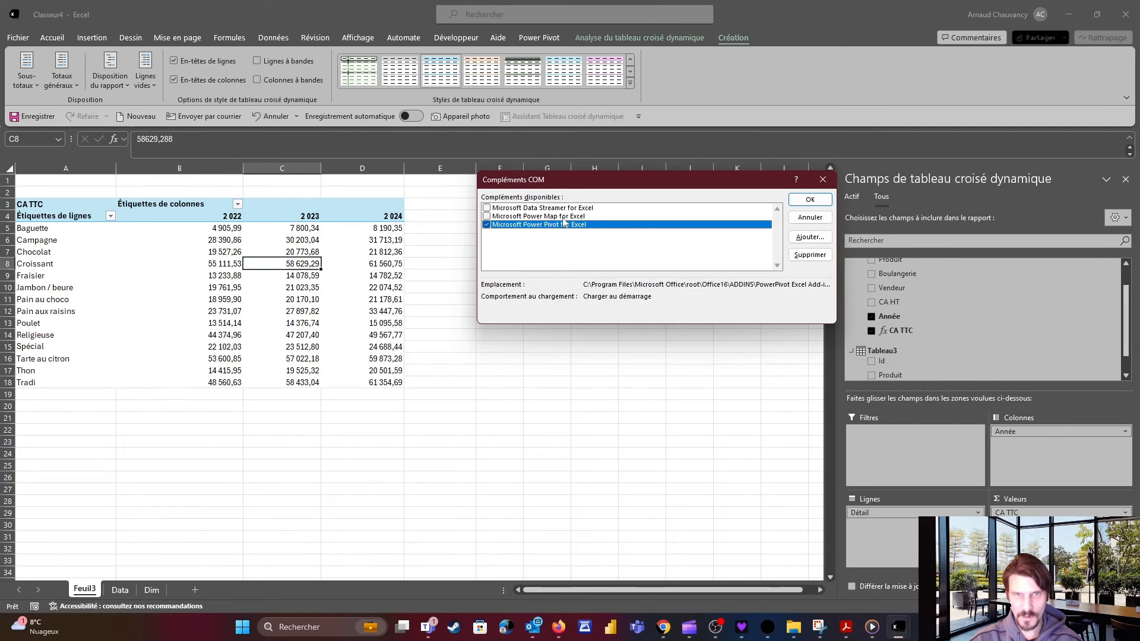
left_click(809, 200)
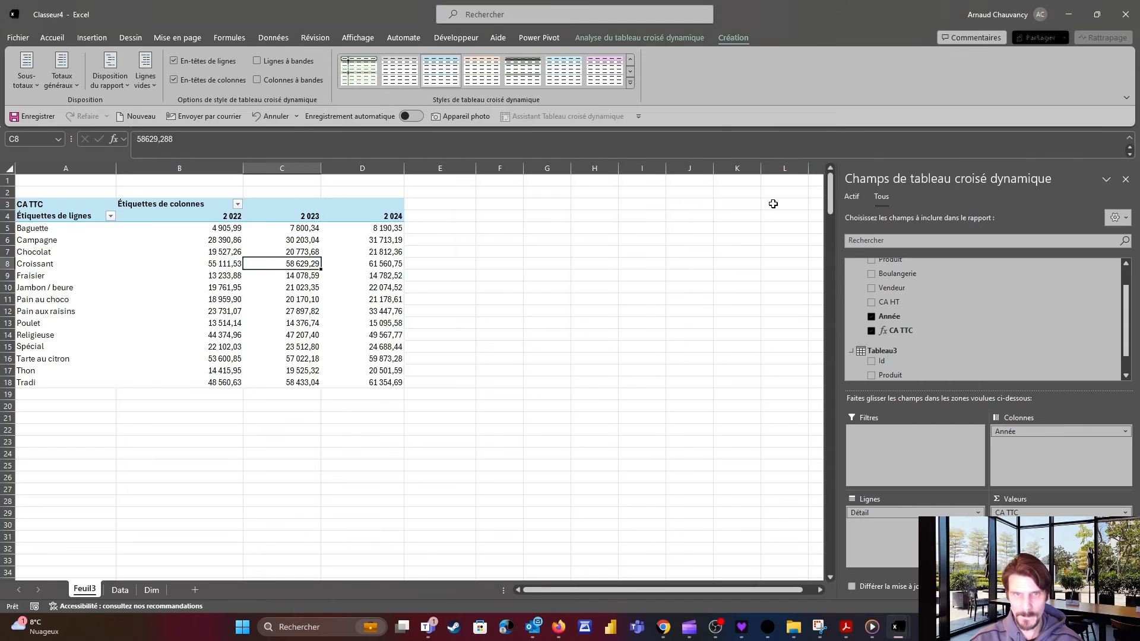
Open the data model in Power Pivot and inspect Tableau1's columns, the add-column area and the CA TTC measure's formula
left_click(537, 38)
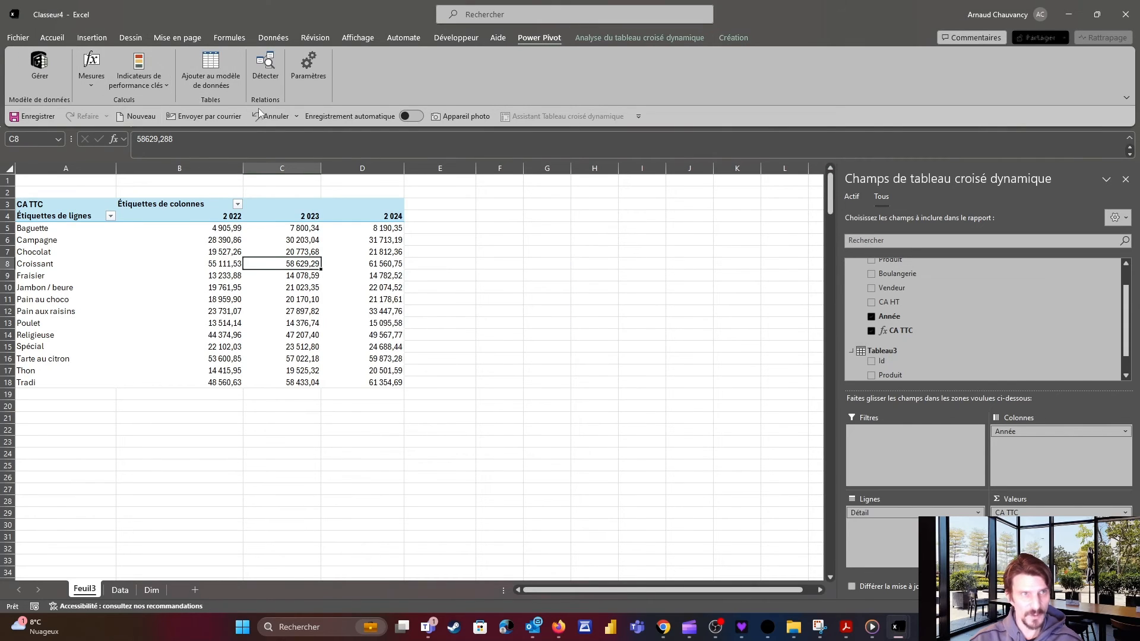
left_click(40, 62)
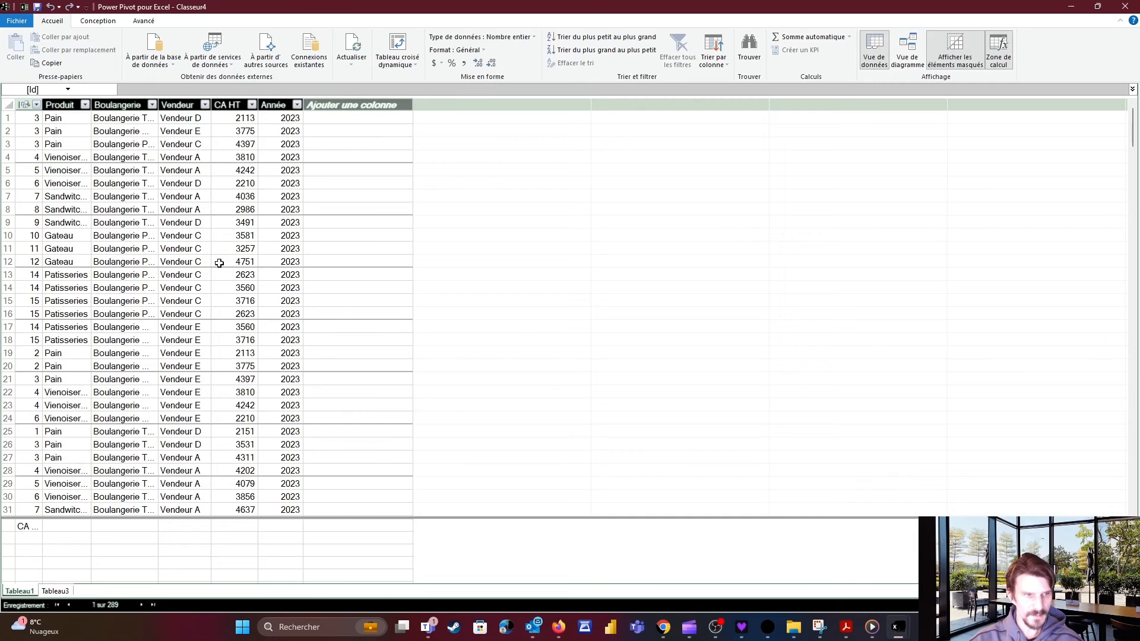
left_click(184, 154)
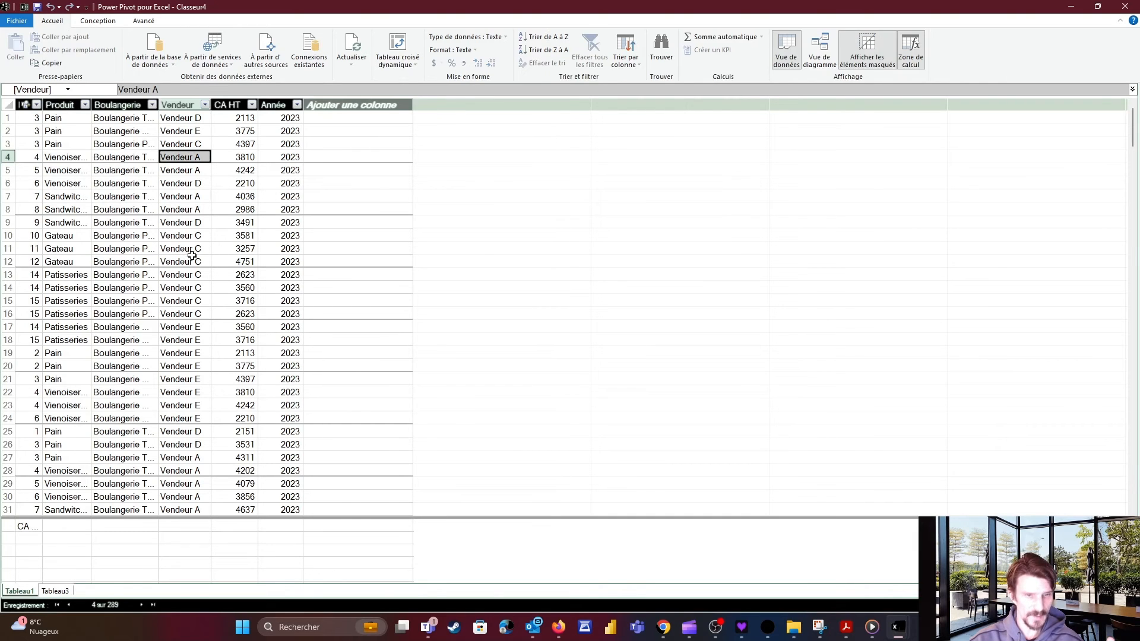
left_click(334, 112)
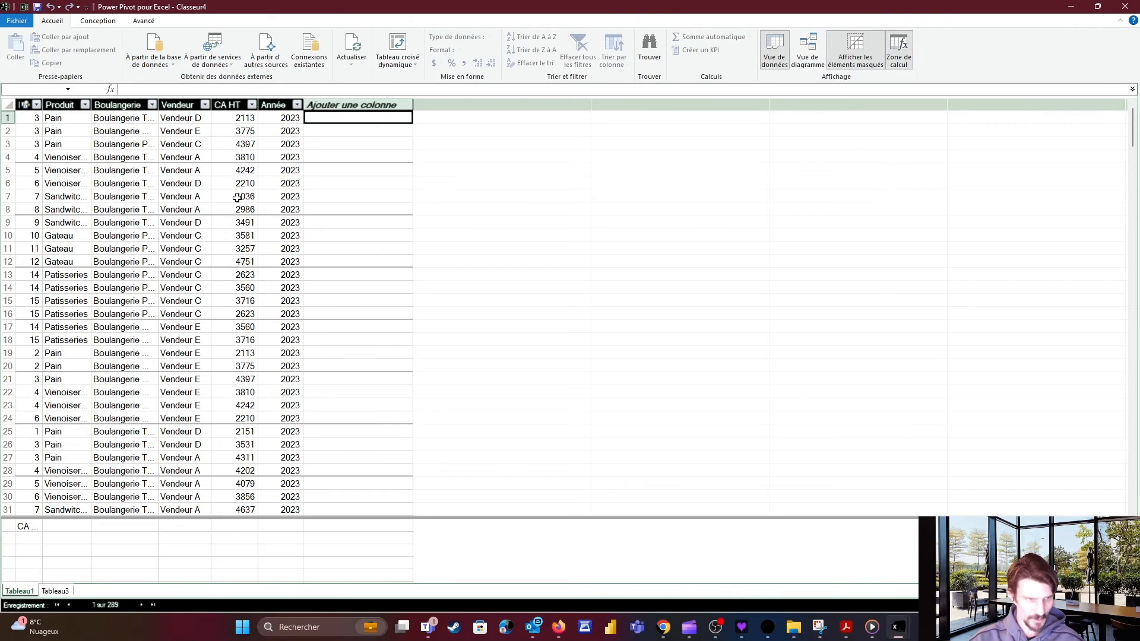
left_click(34, 529)
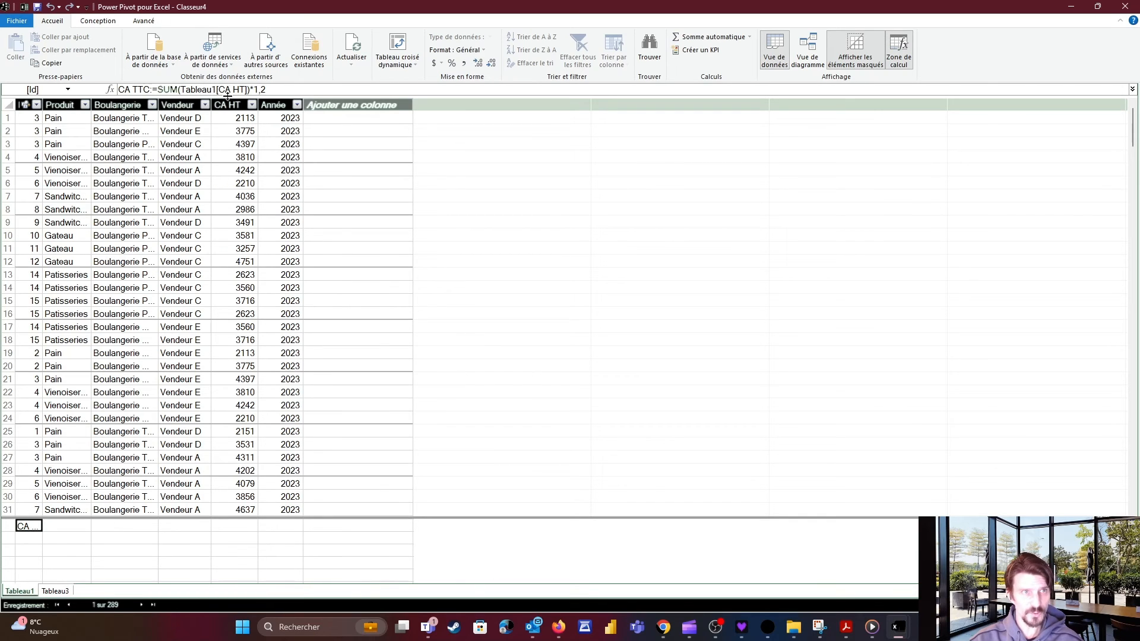
left_click(34, 538)
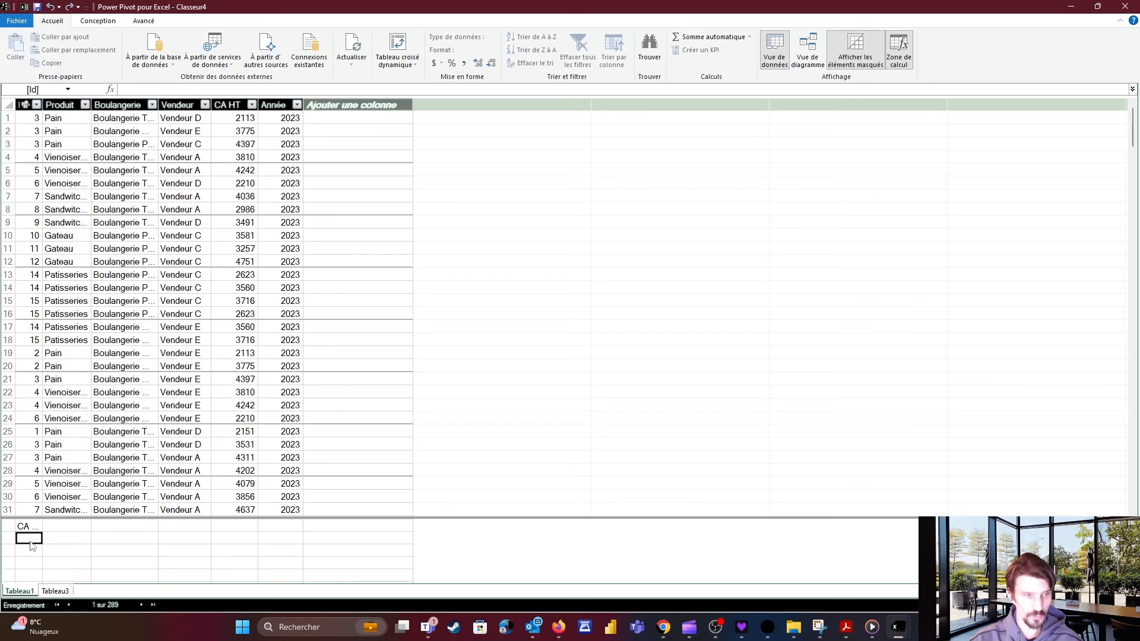
Display the data model as a diagram and arrange the related tables vertically, with Tableau3 just above Tableau1
left_click(32, 552)
left_click(31, 563)
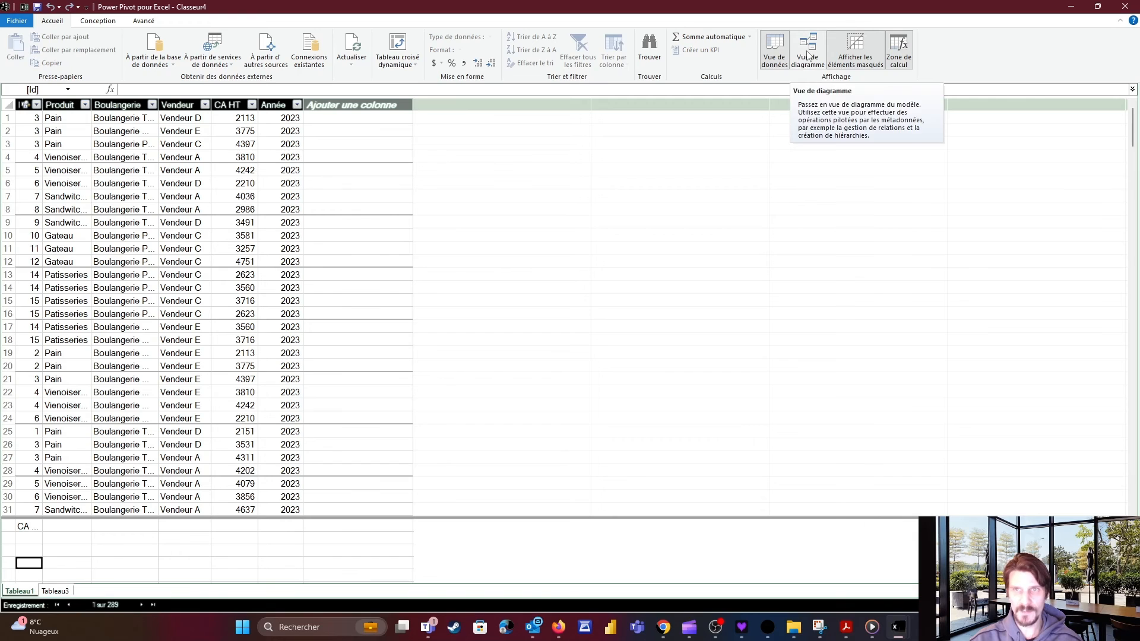
left_click(808, 56)
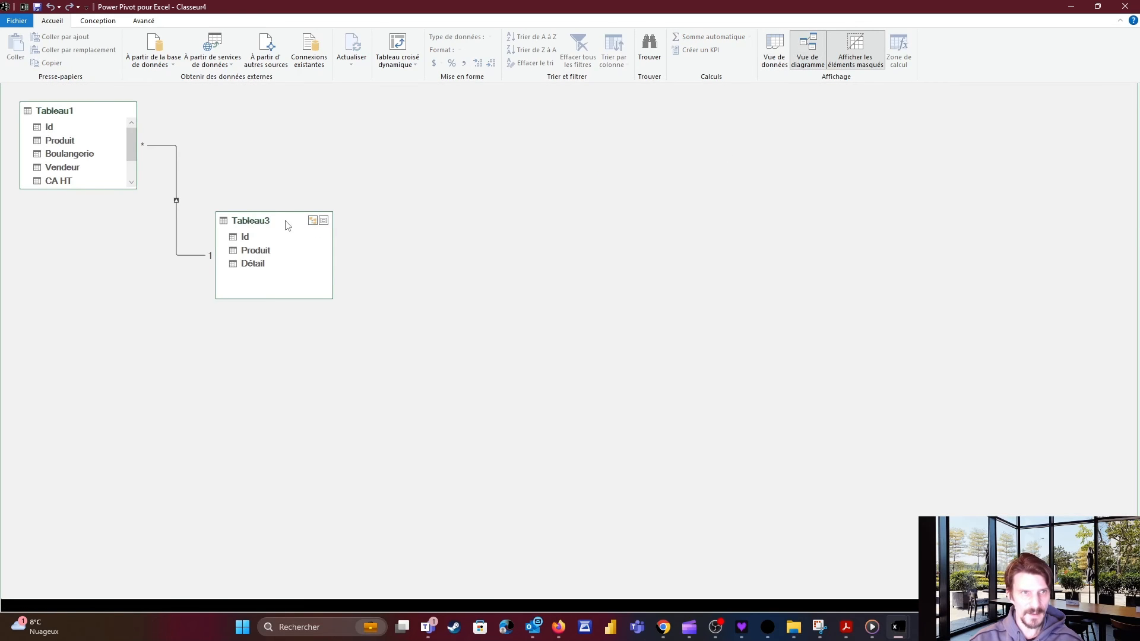
left_click_drag(287, 221, 479, 123)
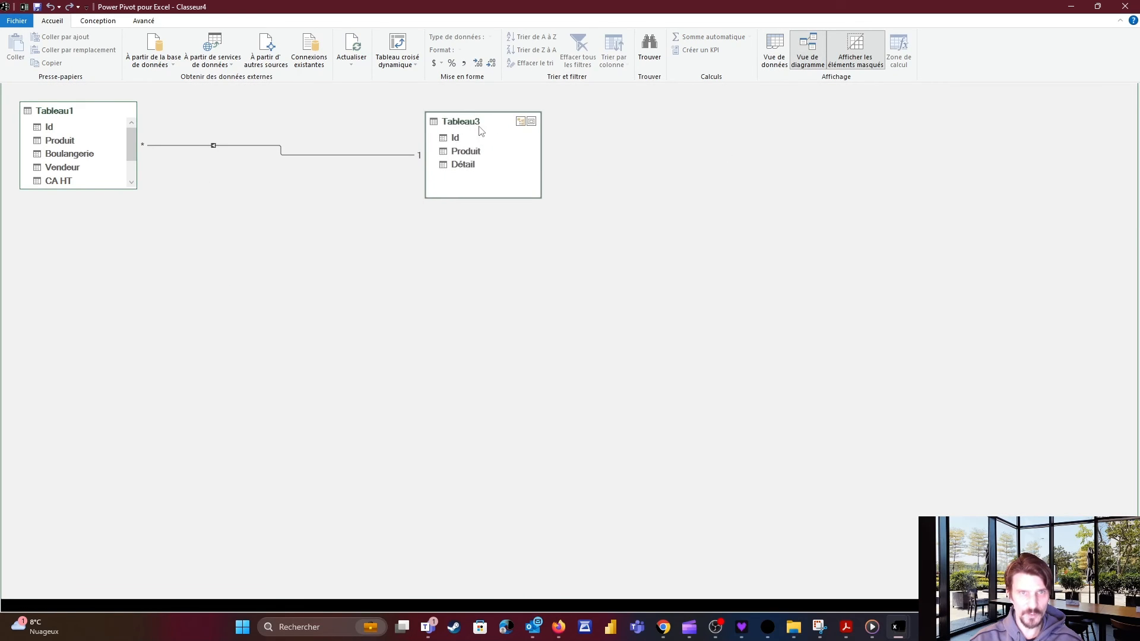
left_click(101, 116)
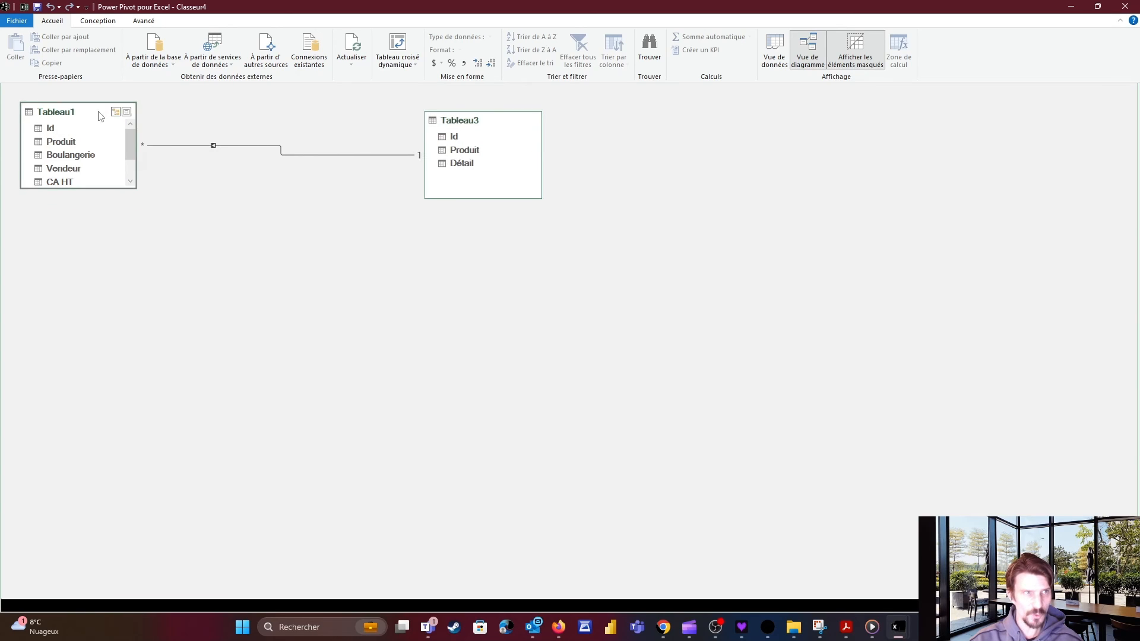
left_click_drag(101, 116, 501, 363)
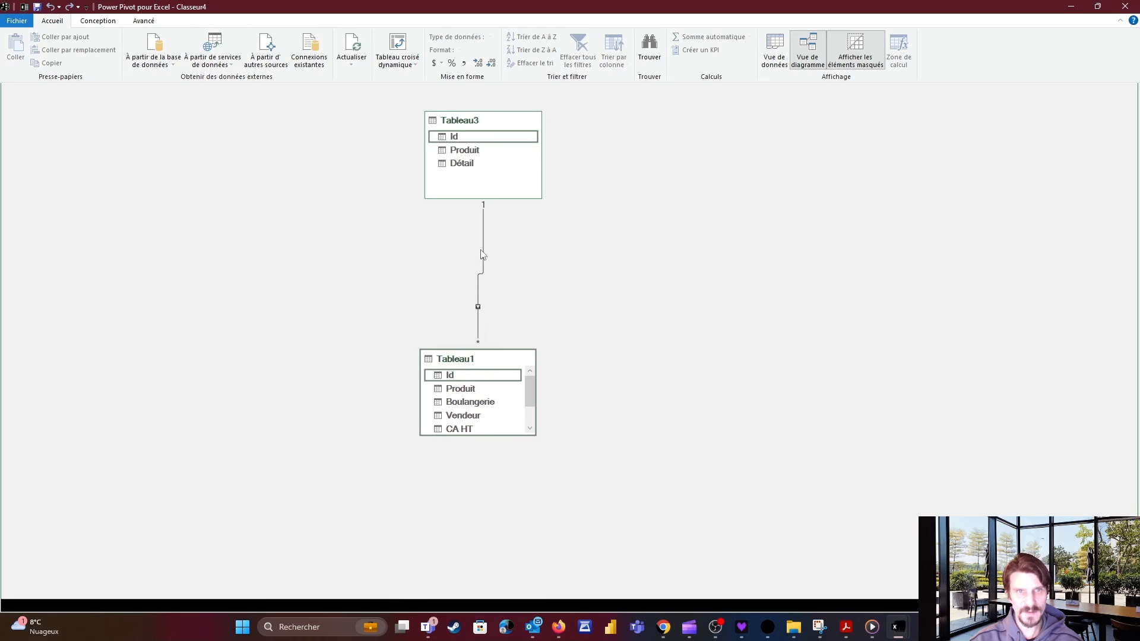
left_click(455, 137)
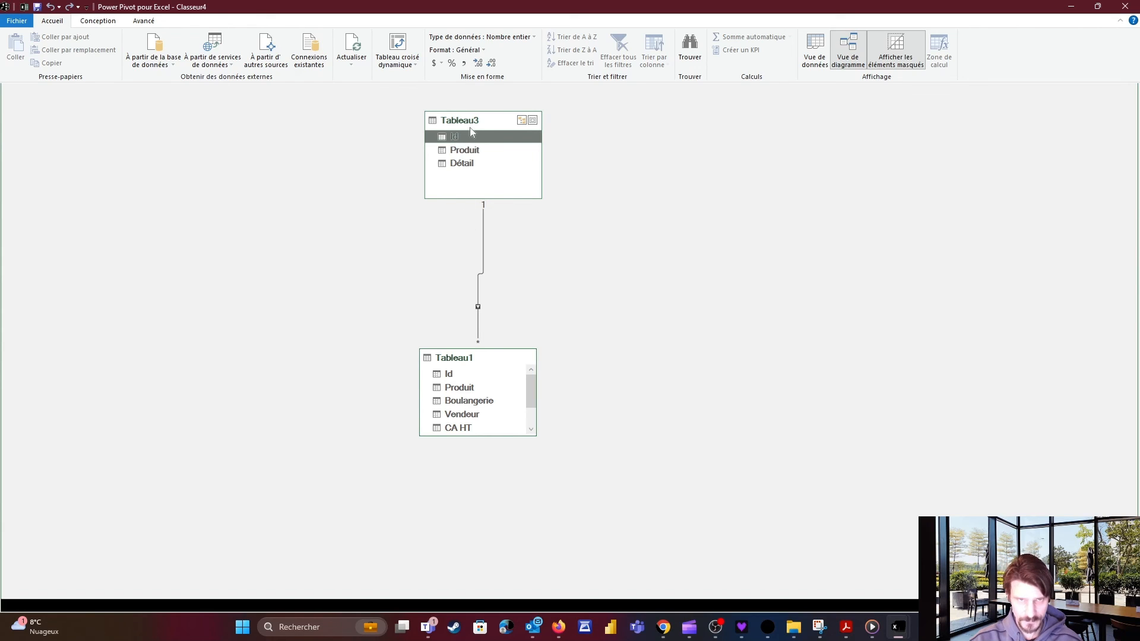
left_click_drag(470, 130, 471, 227)
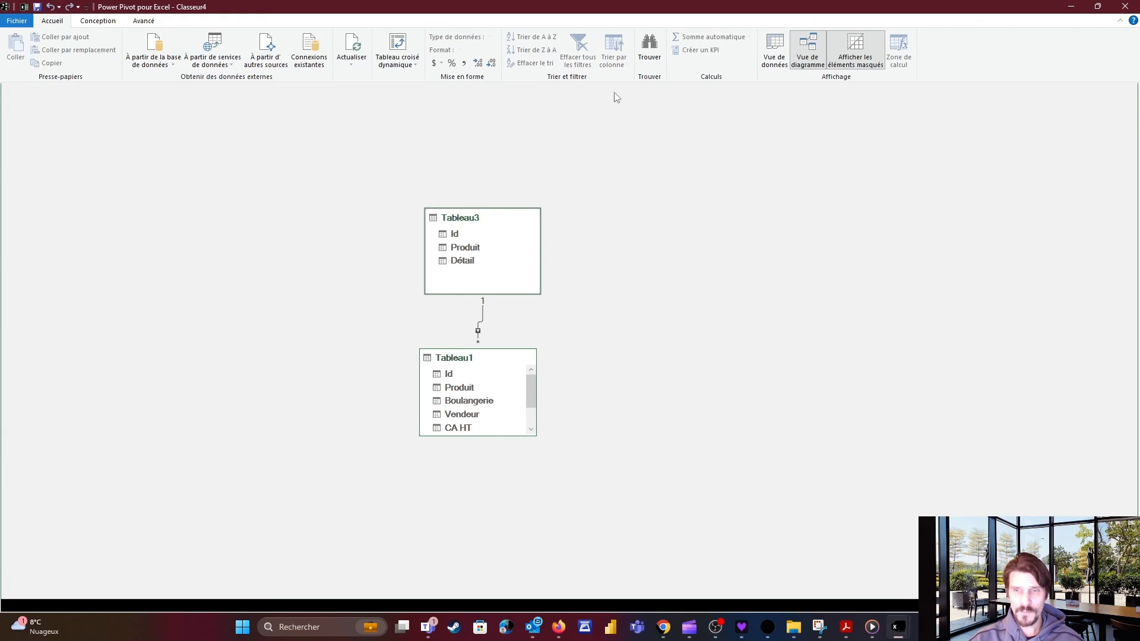
Return the model to data view and close Power Pivot to go back to the pivot table on Feuil3
left_click(775, 50)
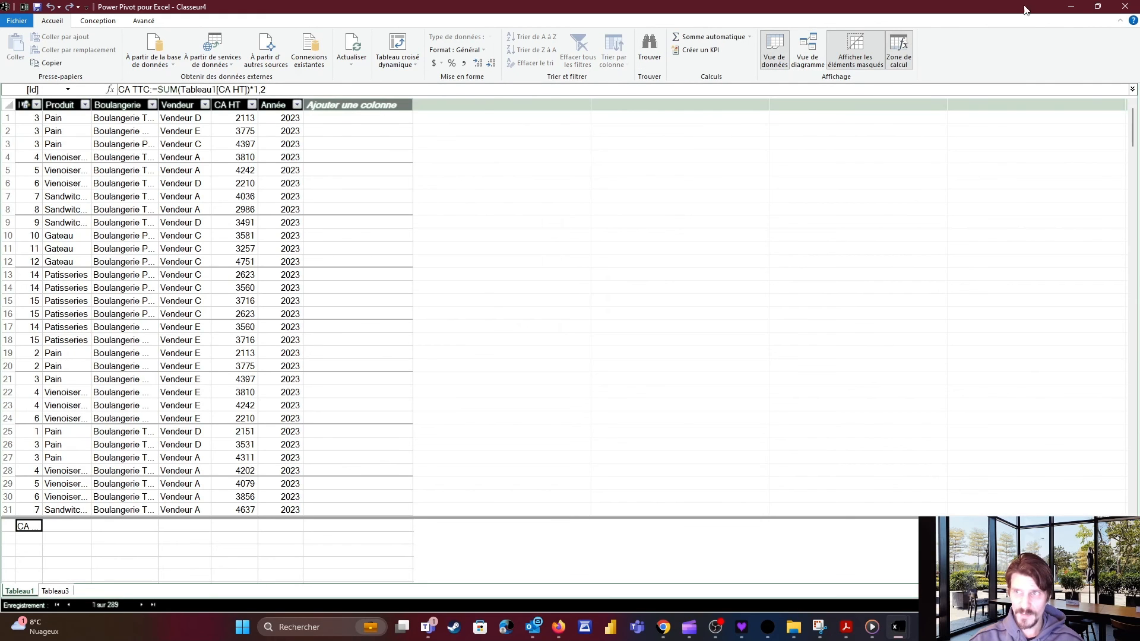
left_click(1123, 8)
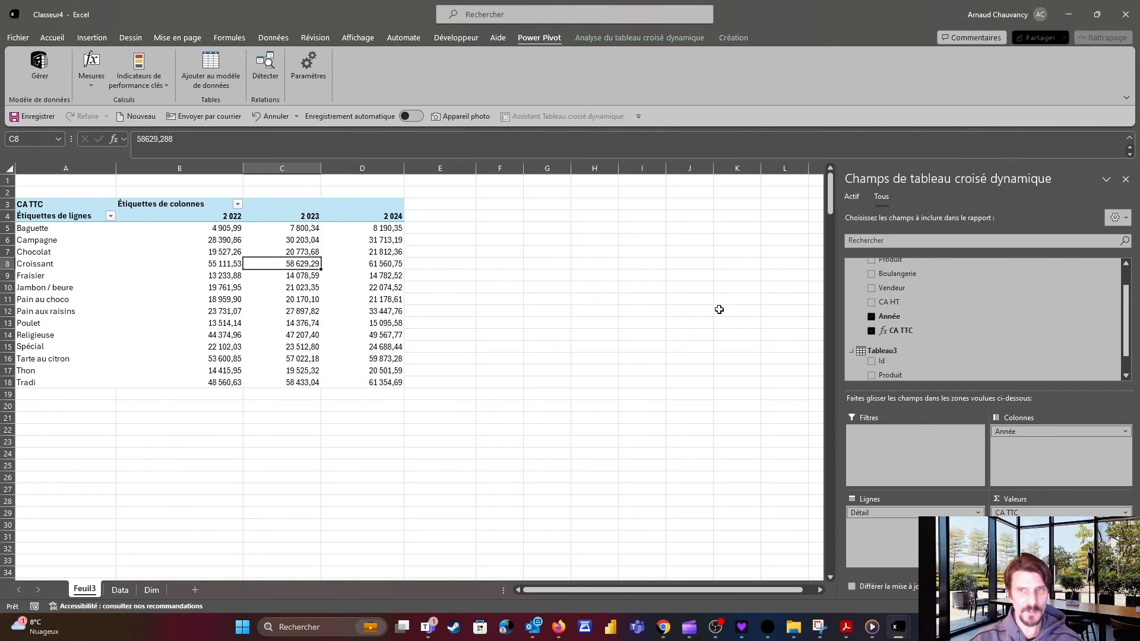
left_click(285, 311)
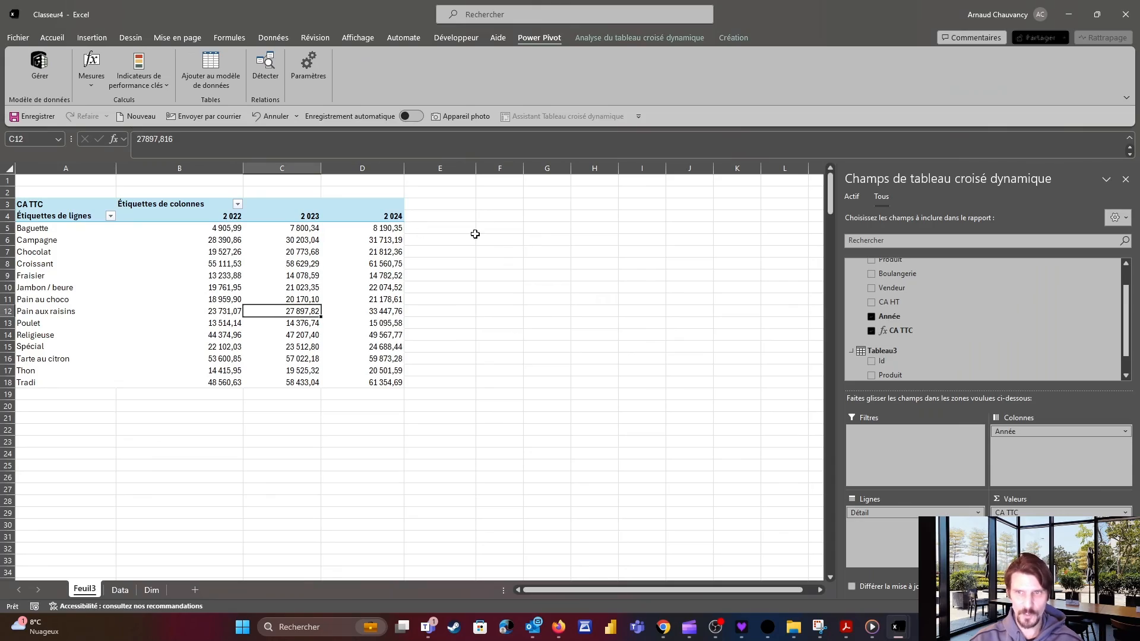